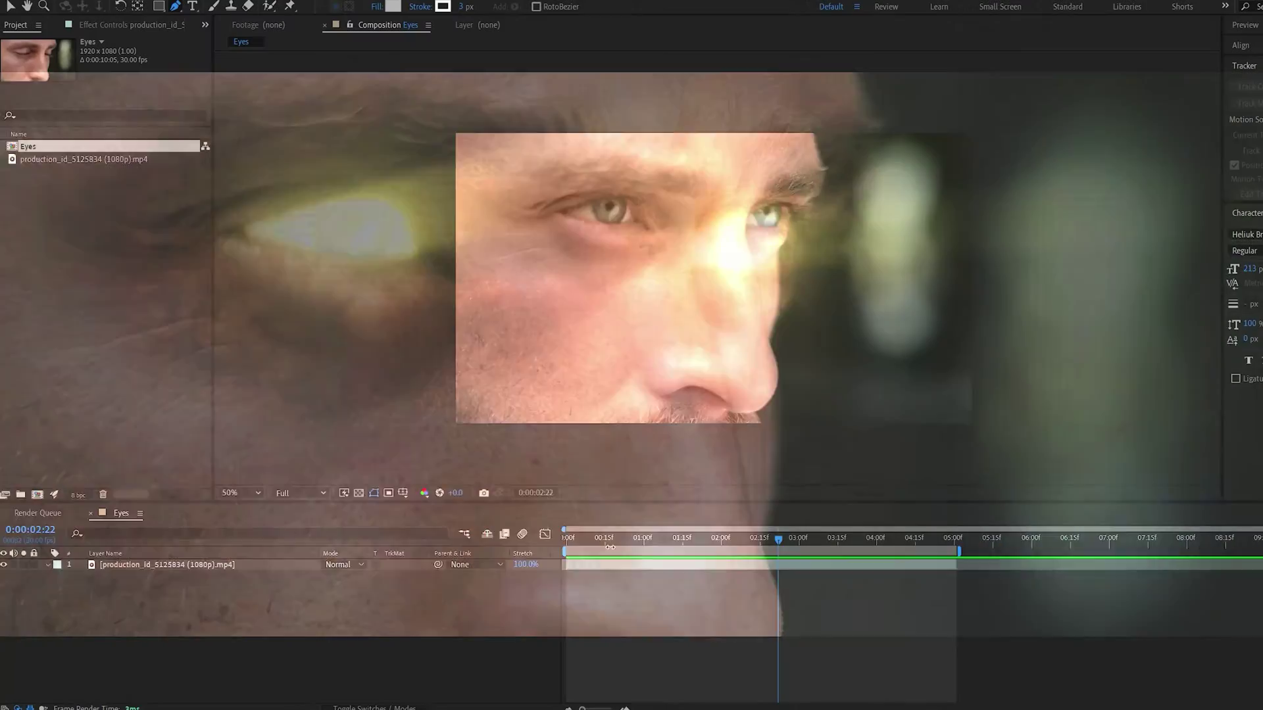
Select the eye footage layer and set the current time to 0:00:01:27, with the eyes viewed up close
drag(610, 547, 783, 559)
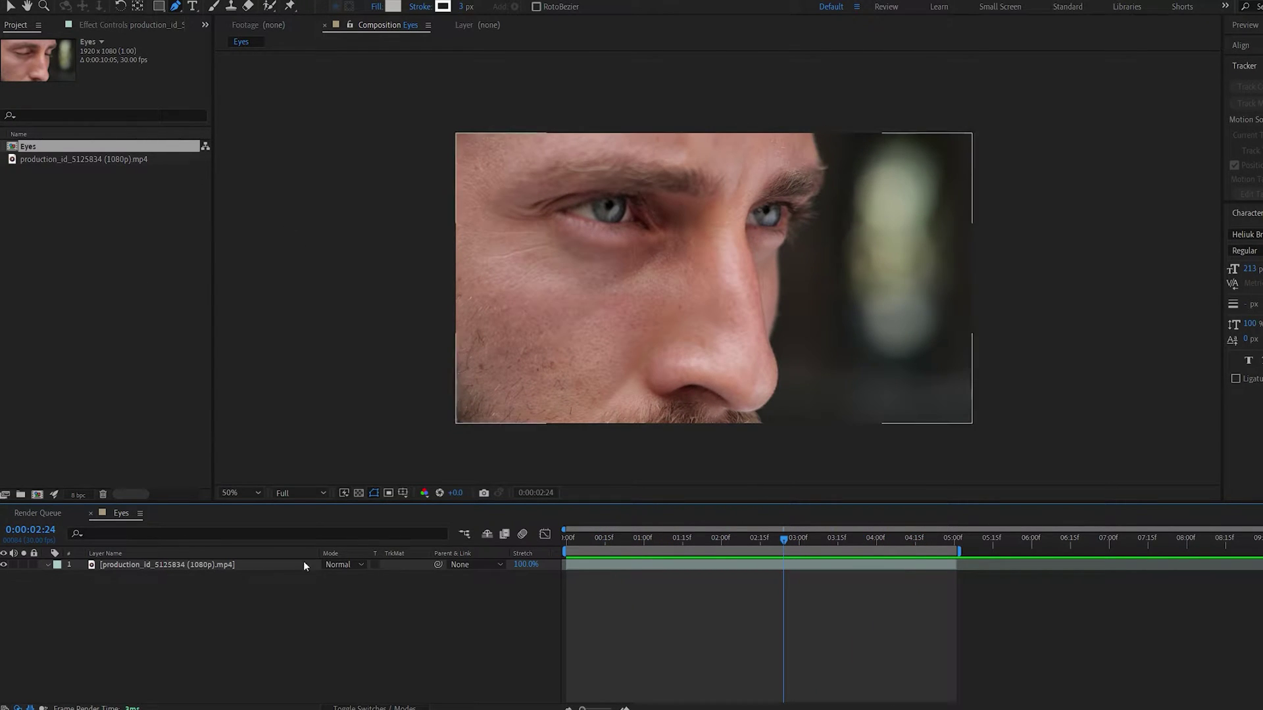
click(145, 564)
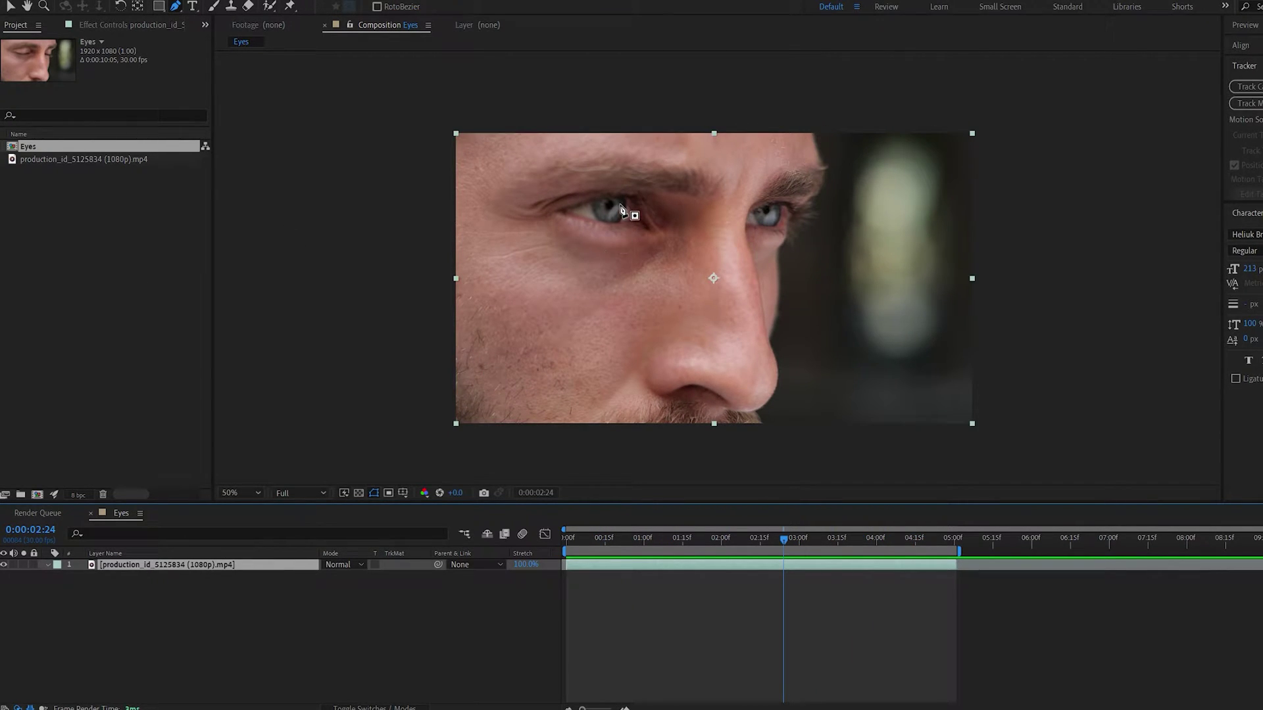
drag(600, 276, 662, 329)
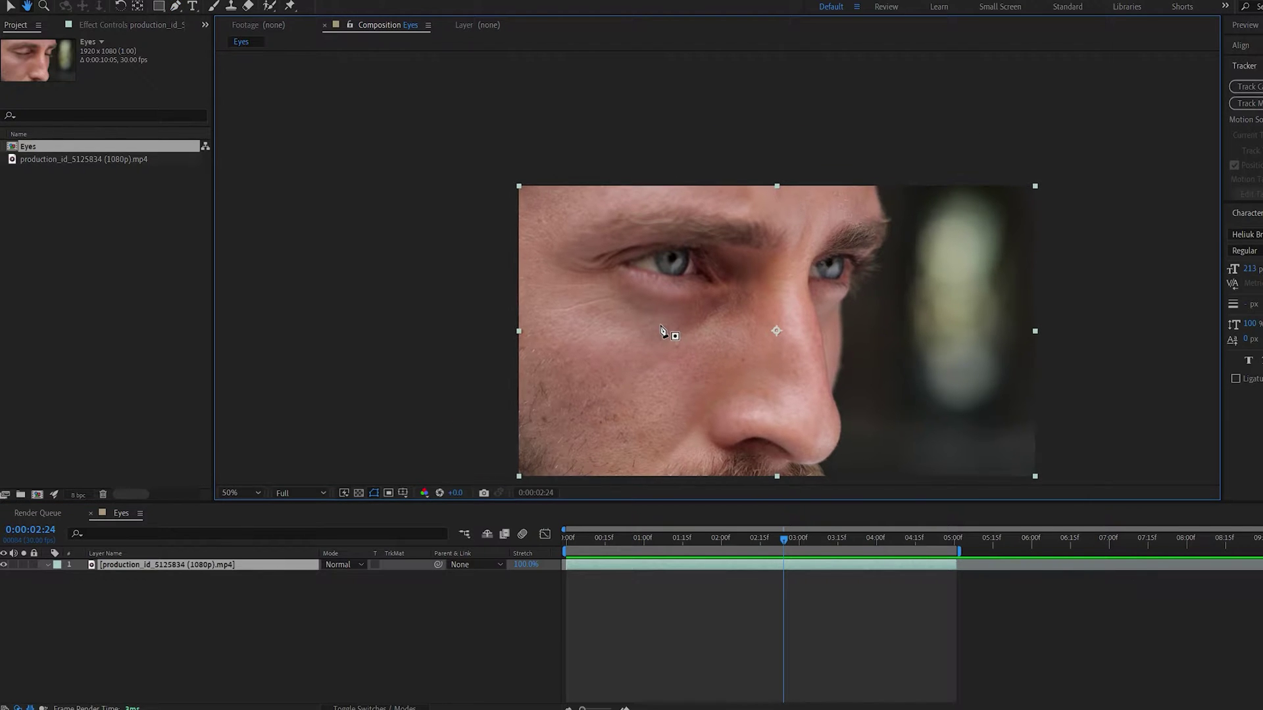
scroll(763, 277, up, 1)
drag(620, 538, 714, 538)
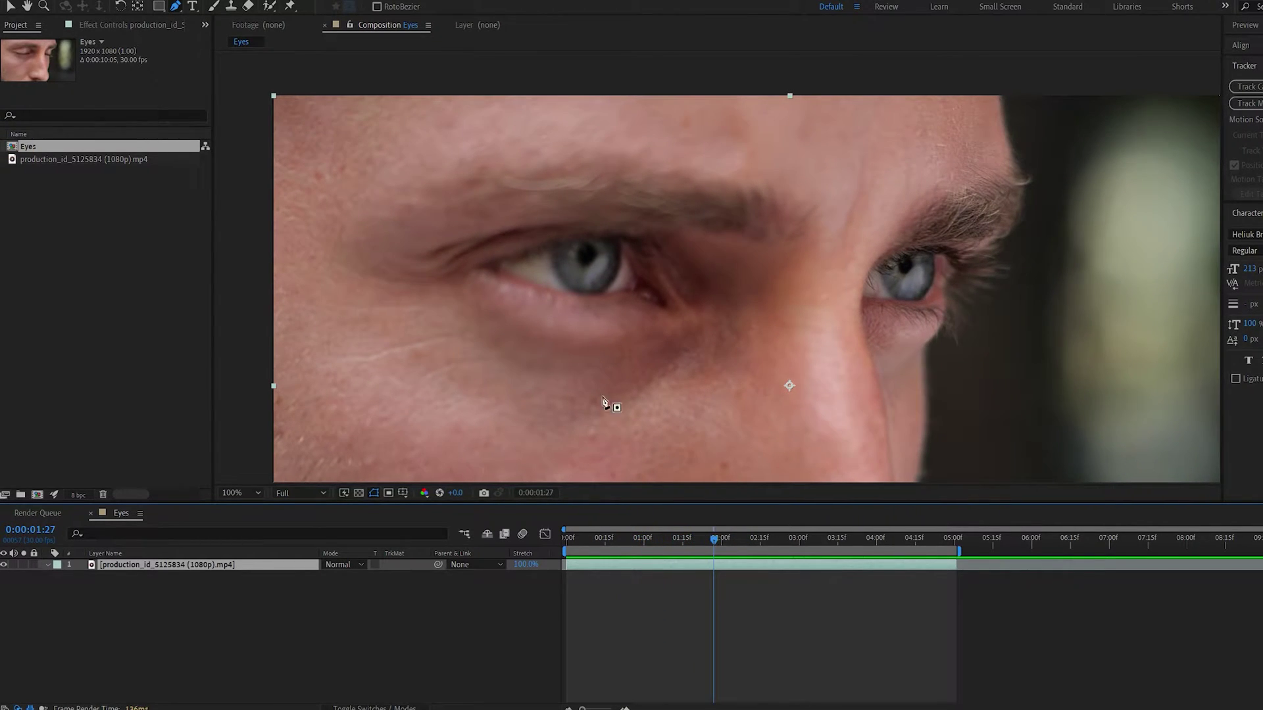
Draw a closed mask around the nearer eye on the footage layer with the Pen tool
click(552, 249)
click(605, 244)
click(627, 258)
click(647, 285)
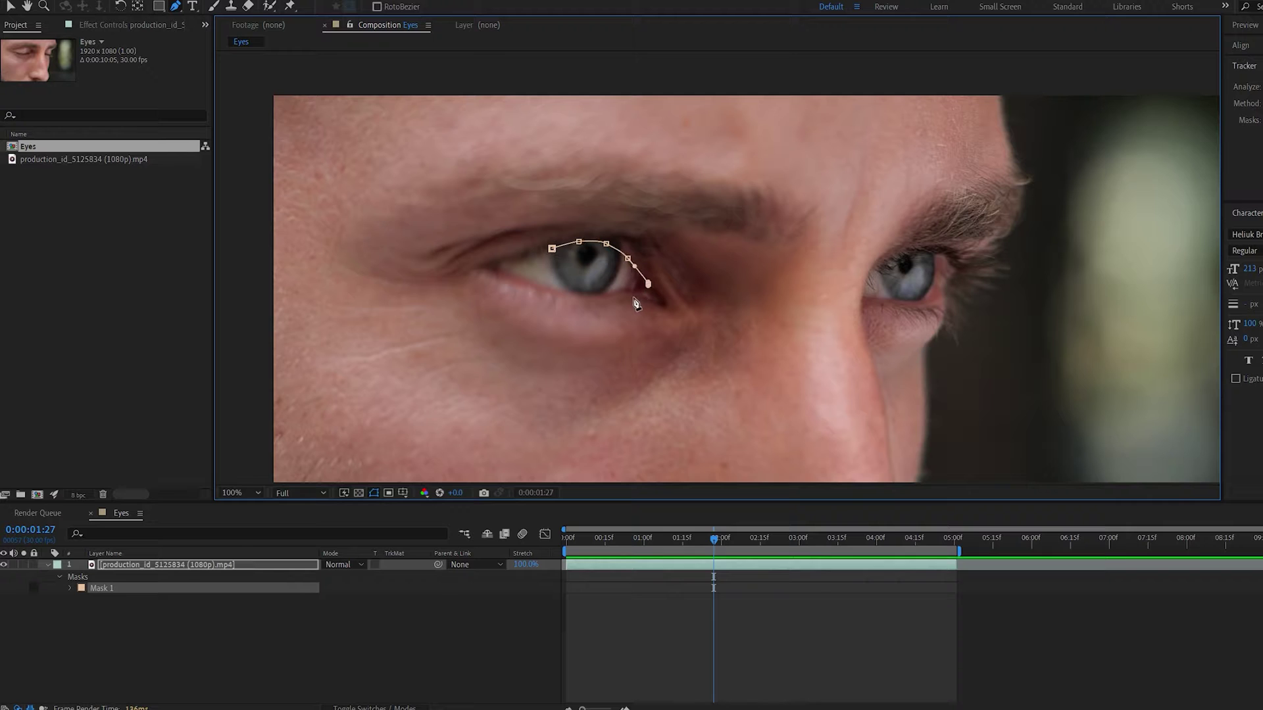
click(626, 297)
click(570, 294)
drag(526, 283, 509, 283)
click(490, 271)
click(512, 260)
click(545, 252)
click(551, 248)
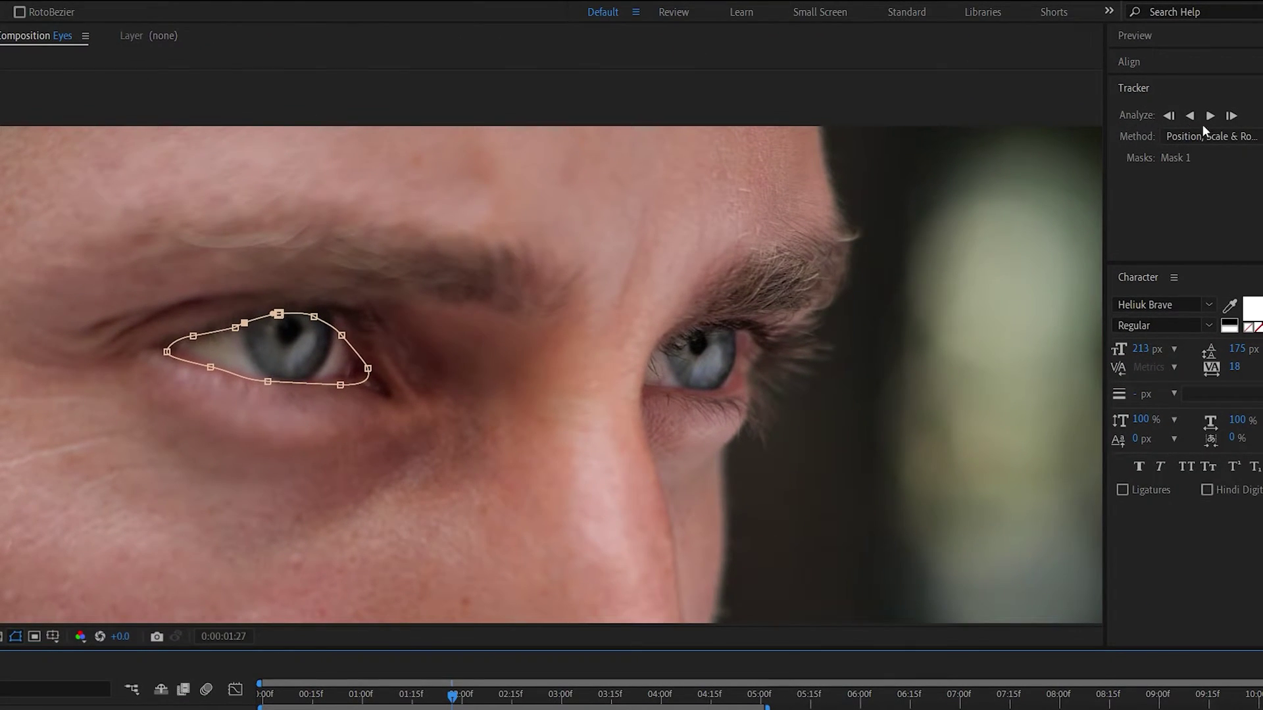
Try tracking the eye mask forward by position, scale and rotation, and remove the mask from the footage layer
click(1210, 115)
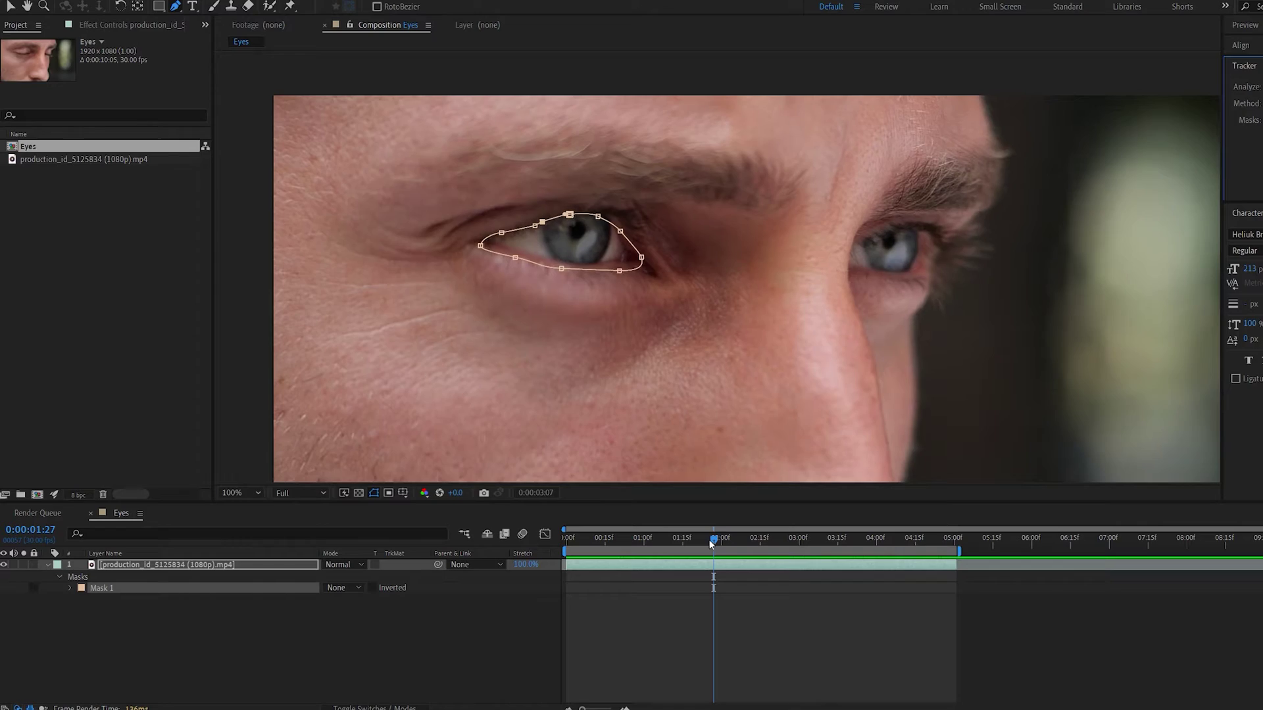
click(451, 701)
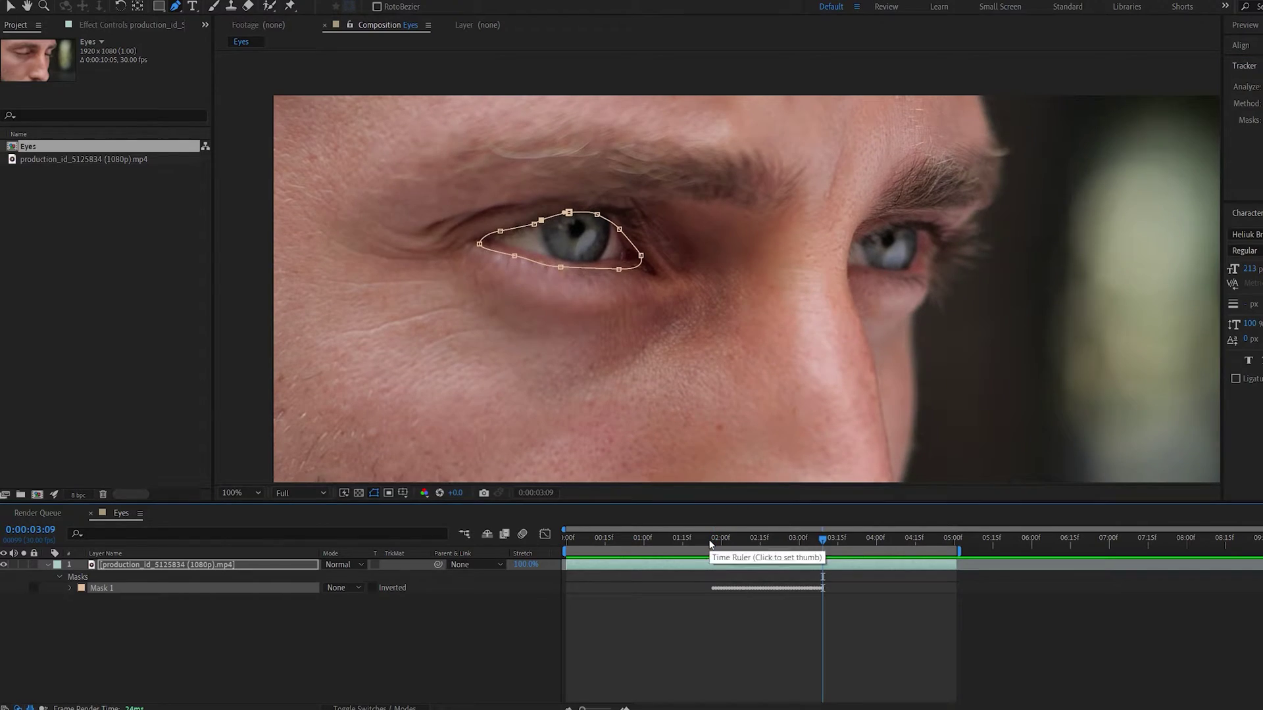
key(ctrl+z)
key(m)
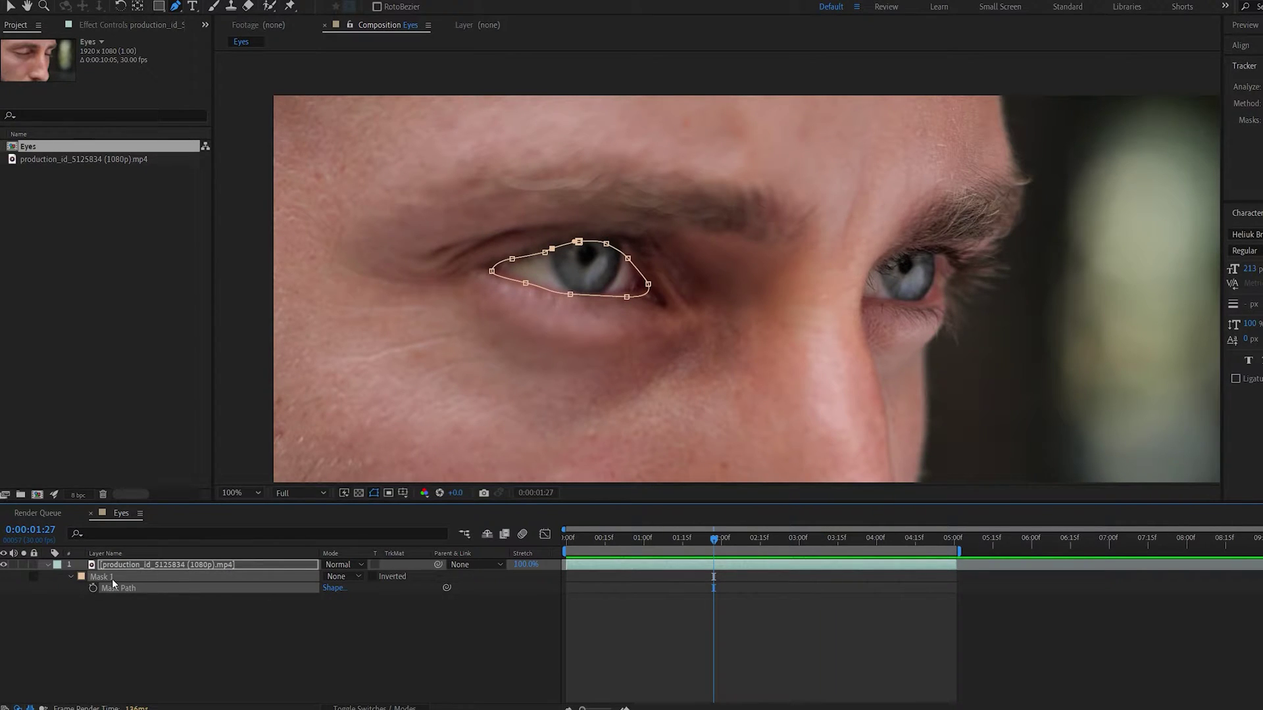
key(Delete)
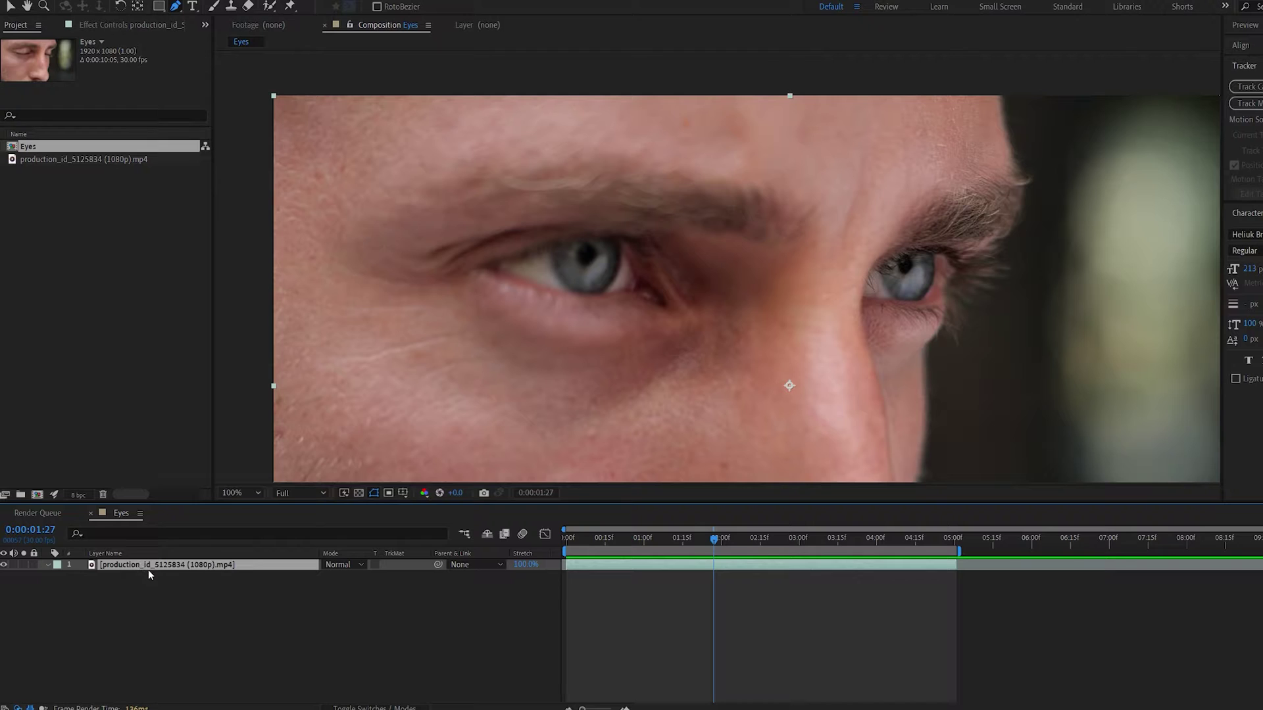
Apply the Mocha AE effect to the footage layer and launch Mocha
key(ctrl+space)
text(mo)
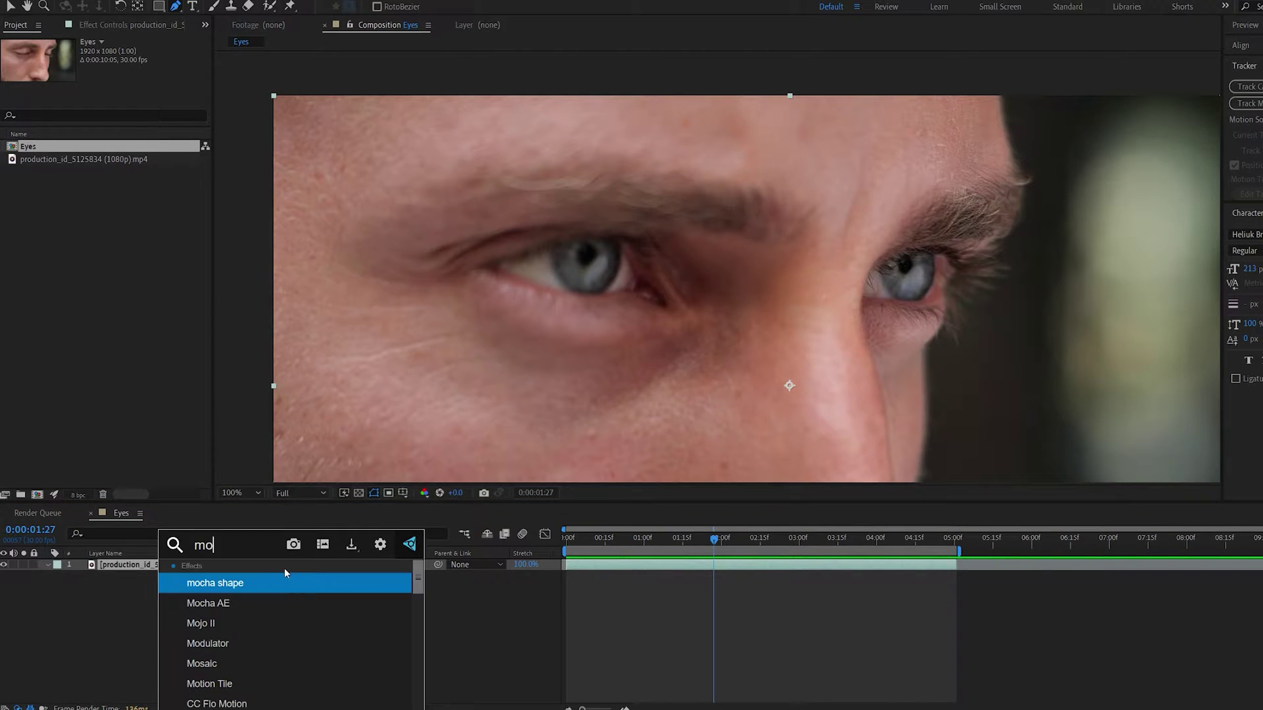
click(217, 602)
key(v)
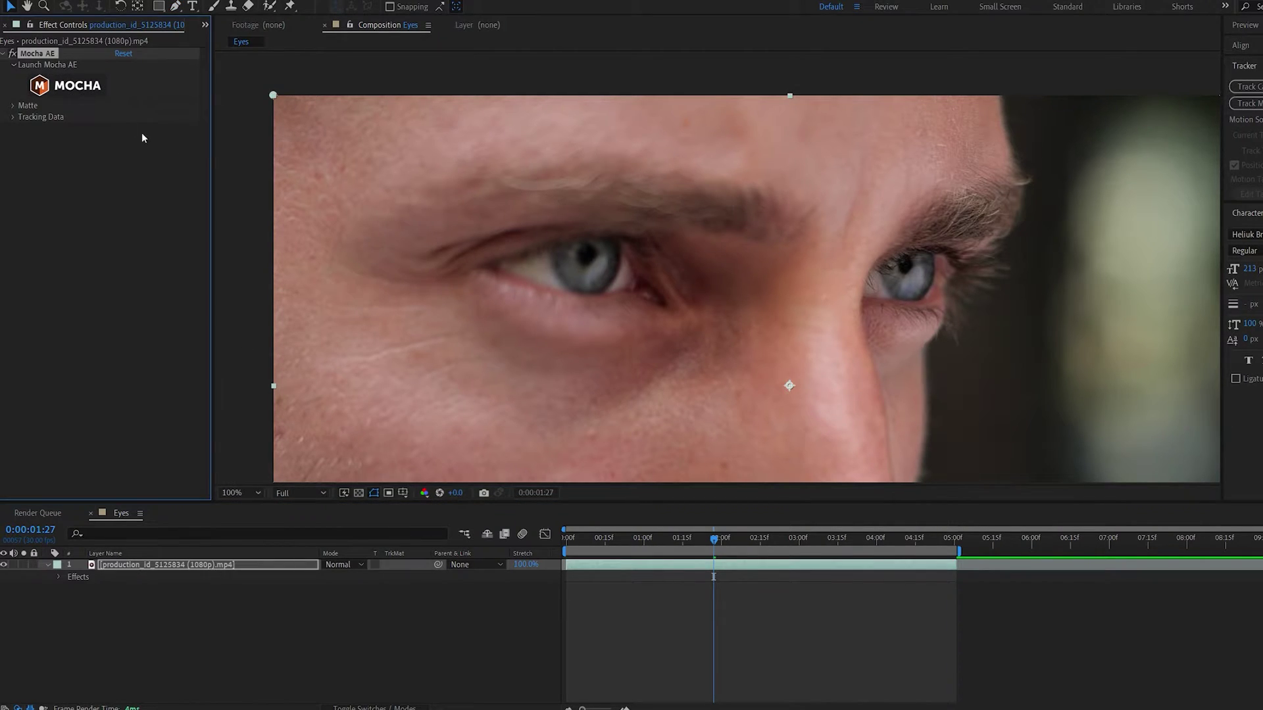
click(65, 85)
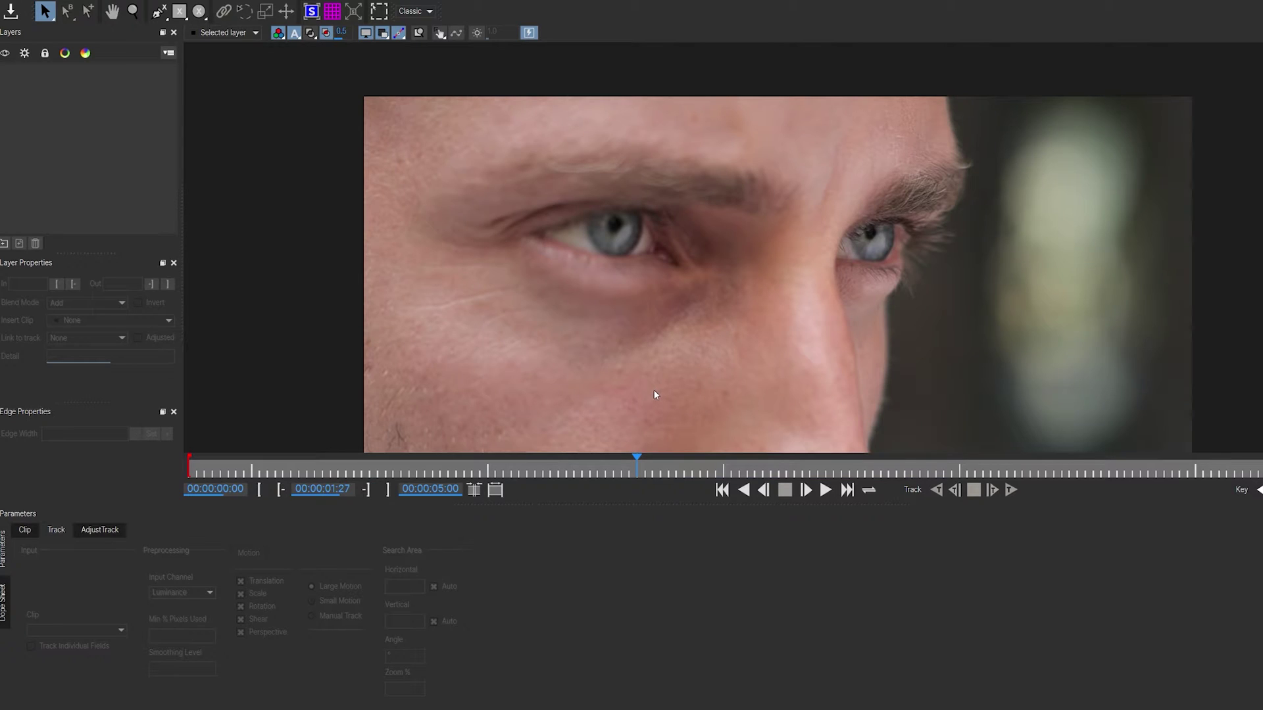
Outline both eyes at 0:00:01:27 with closed spline shapes, each eye on its own layer
key(z)
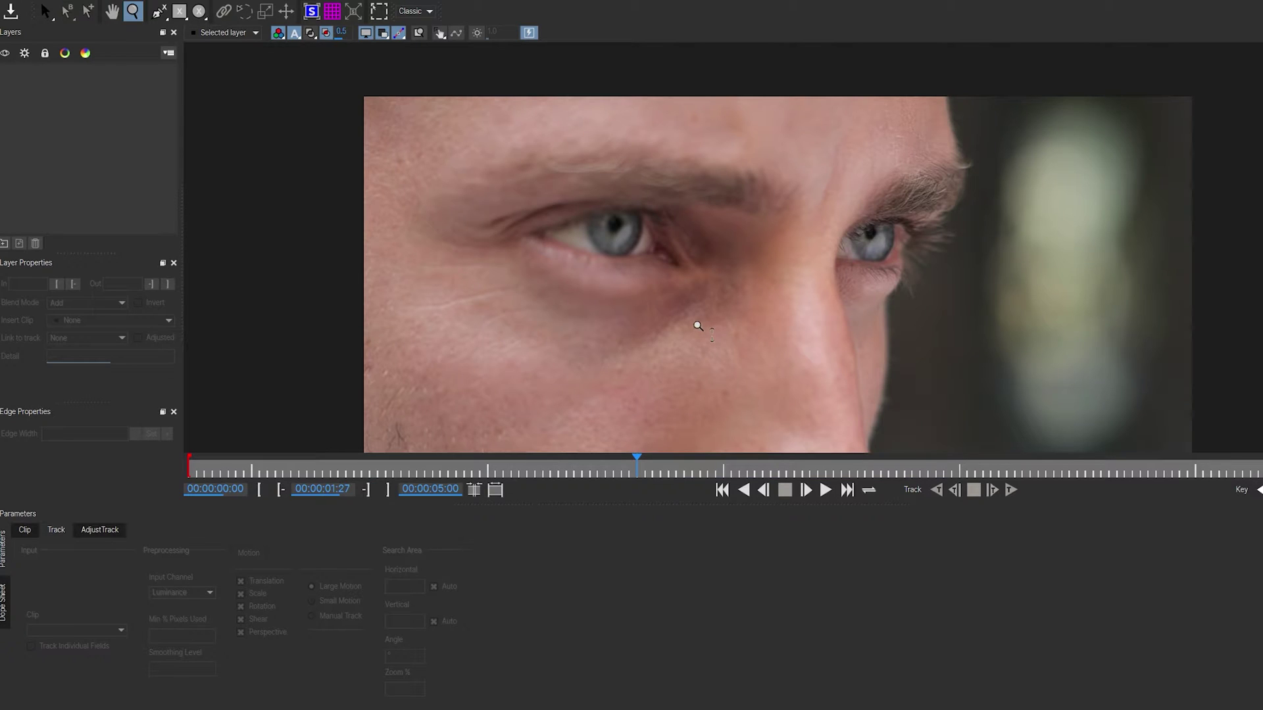
mouse_move(698, 325)
mouse_down()
mouse_move(724, 175)
mouse_move(708, 79)
mouse_move(717, 228)
mouse_move(697, 307)
mouse_up()
key(x)
key(x)
drag(567, 281, 540, 273)
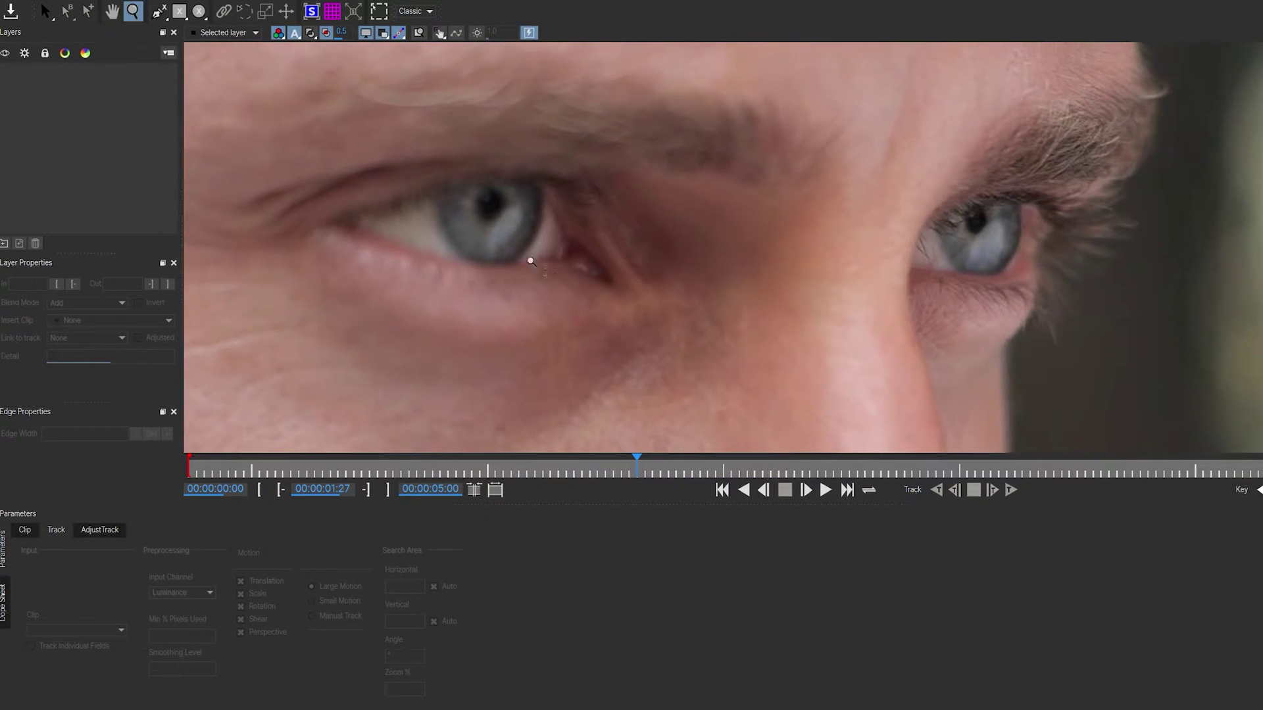
click(161, 14)
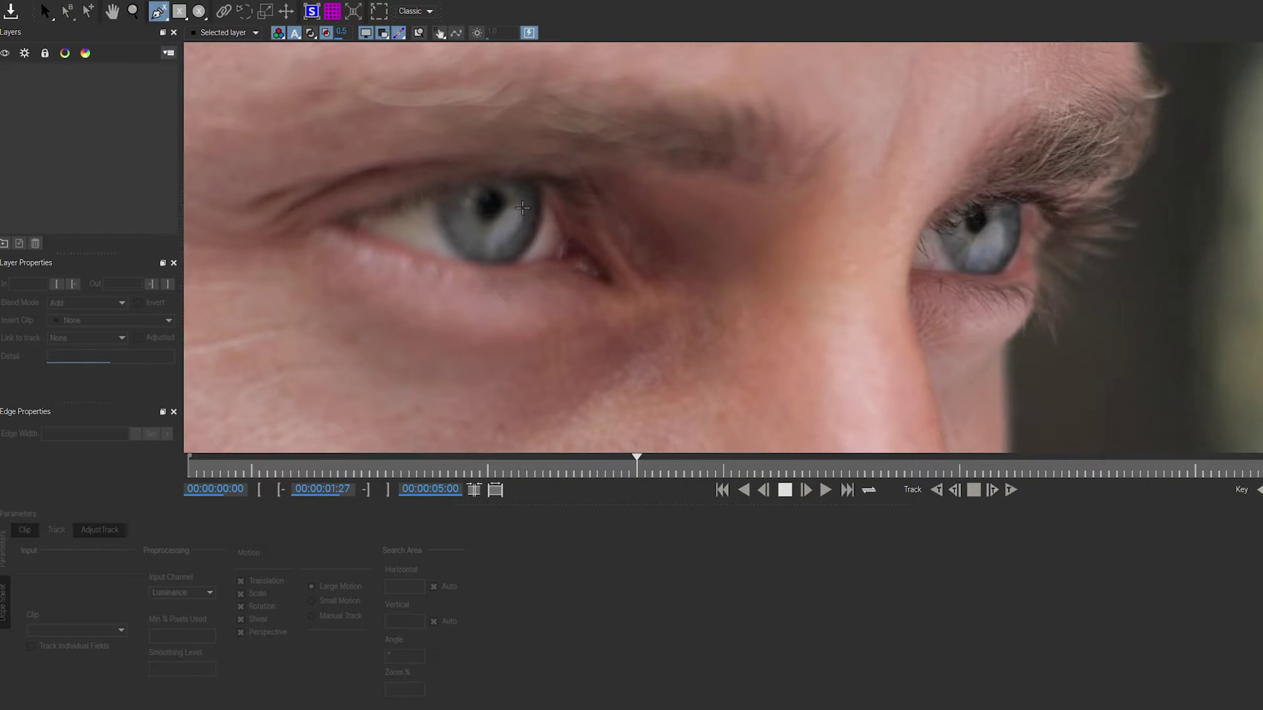
click(474, 181)
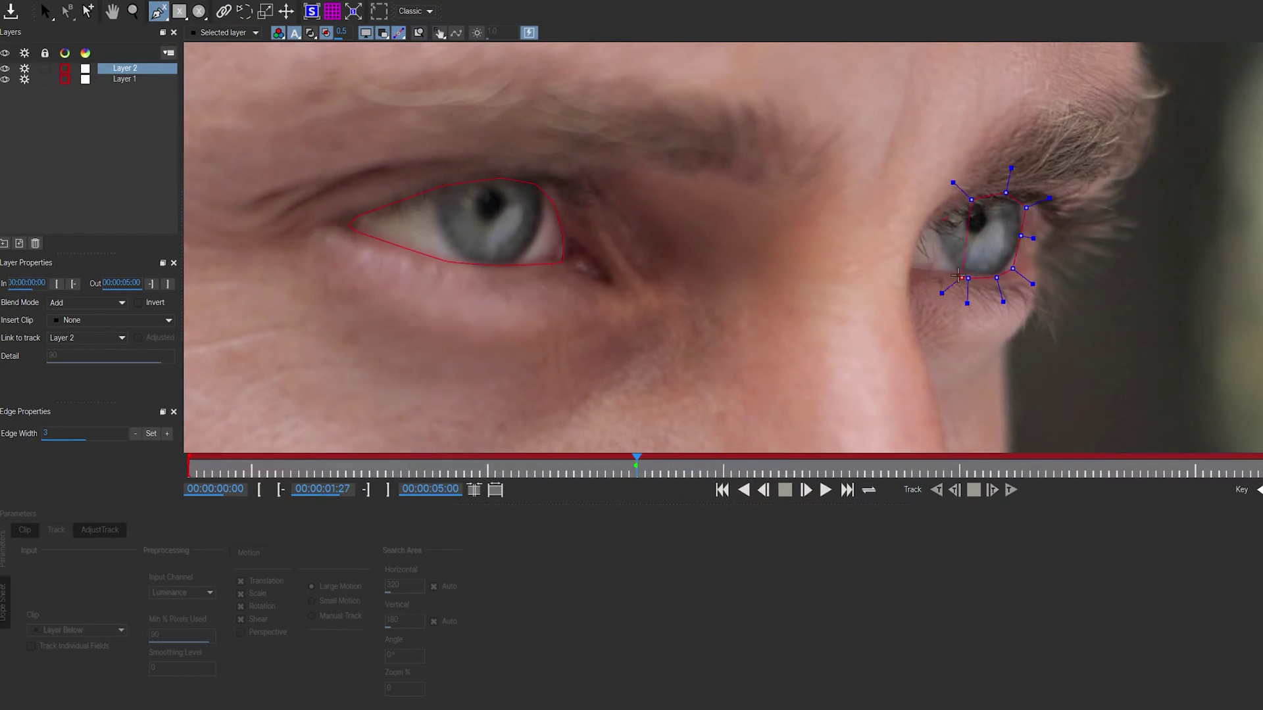
key(s)
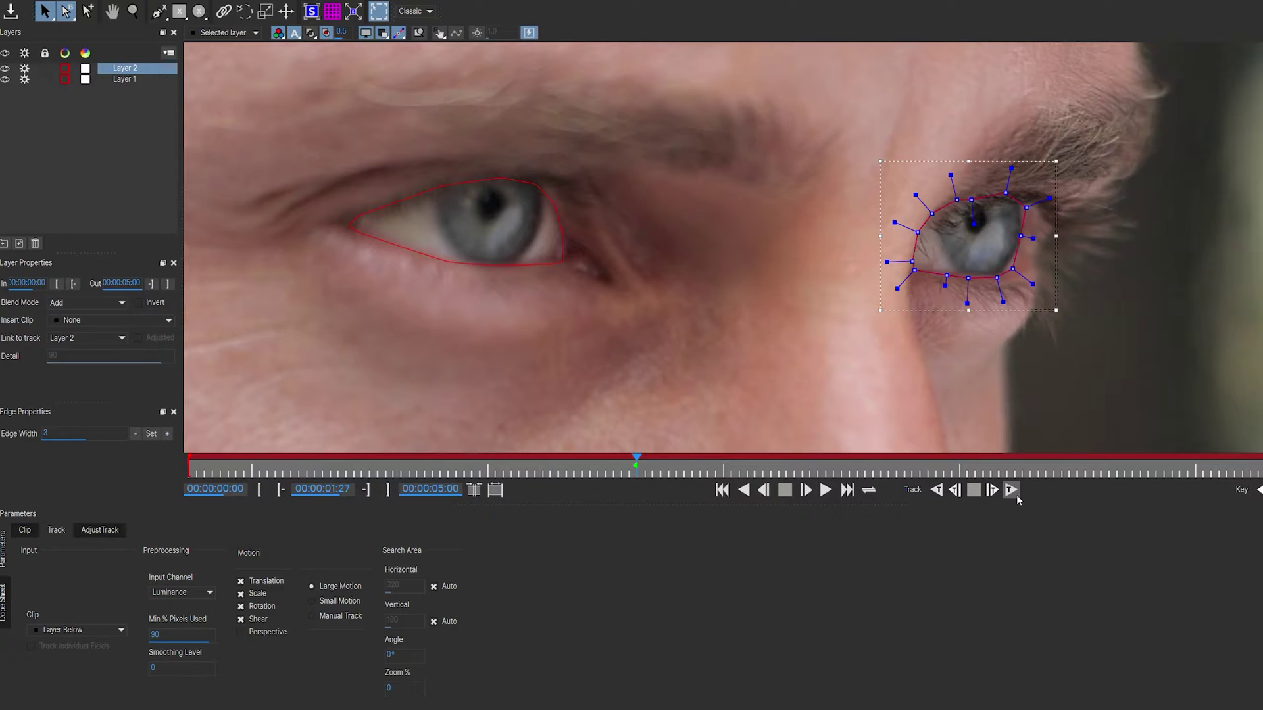
Track both eye shapes forward to the end of the clip and adjust the nearer eye's upper outline at 0:00:05:00
click(1011, 490)
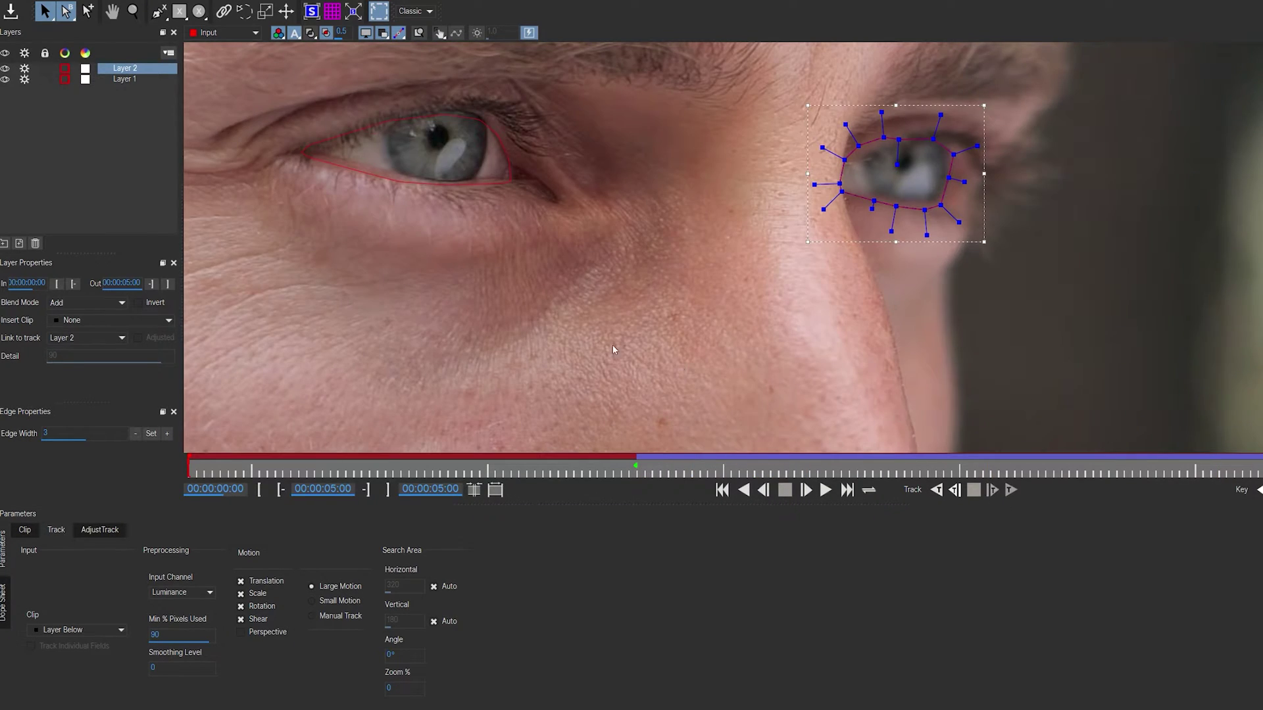
key(z)
drag(462, 183, 644, 342)
key(x)
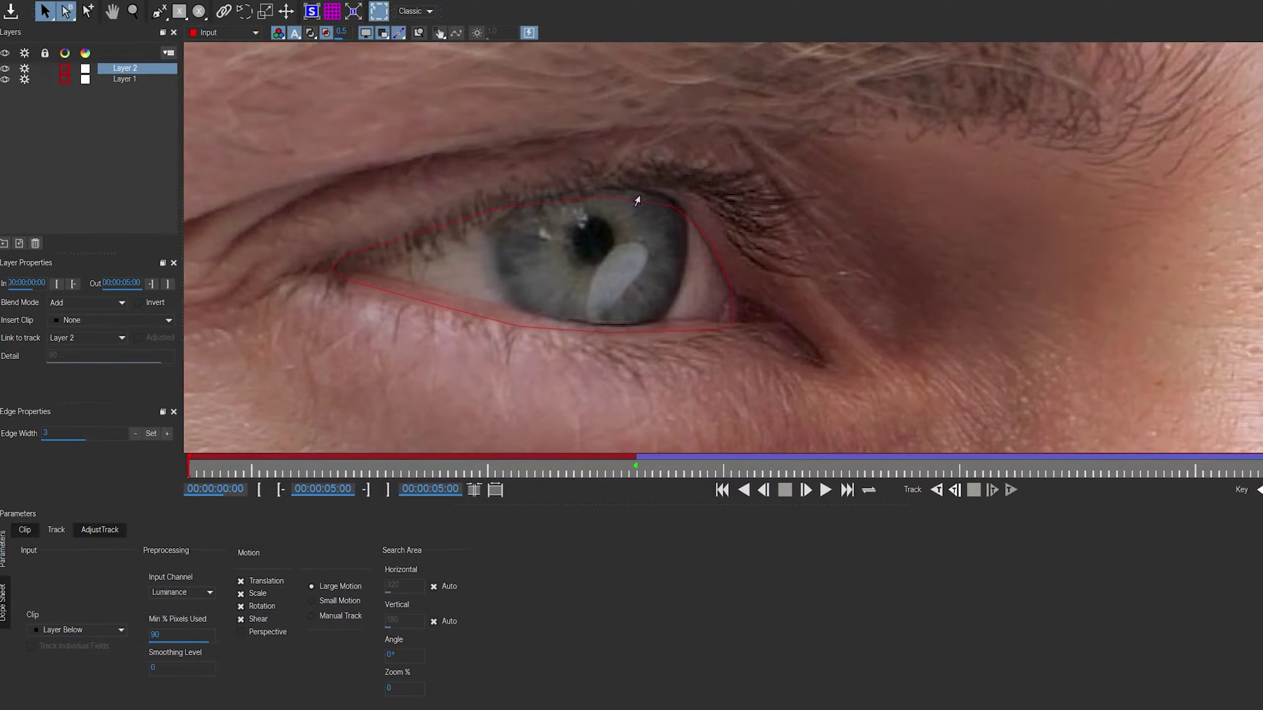
click(609, 198)
drag(609, 196, 609, 188)
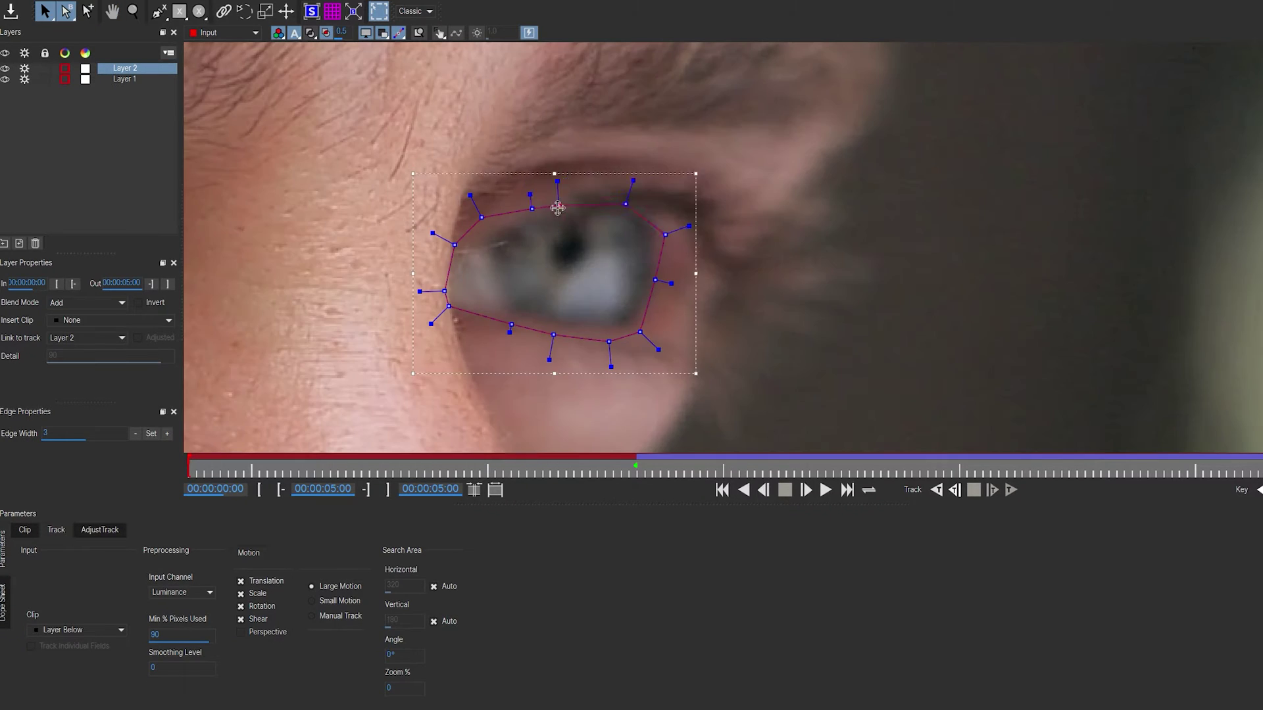
Return to 0:00:01:27 and track both eye shapes backward, stopping where the eyes start to close
click(936, 490)
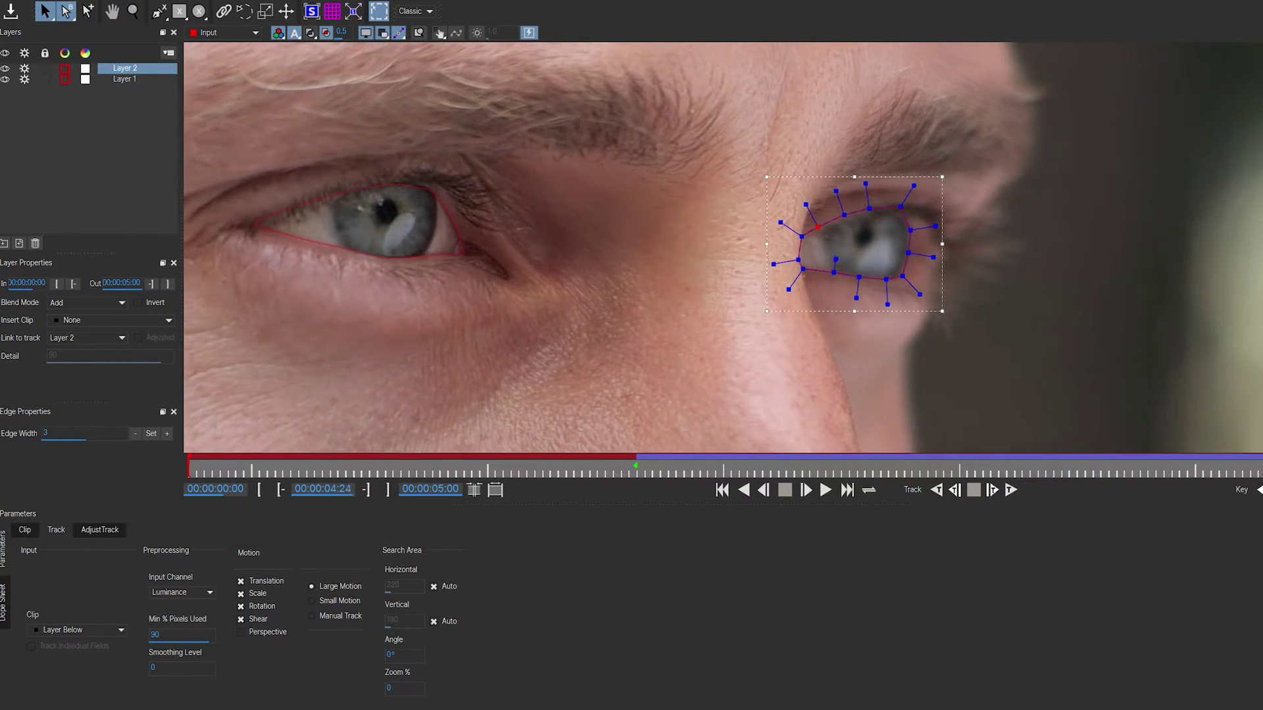
drag(751, 441, 1051, 462)
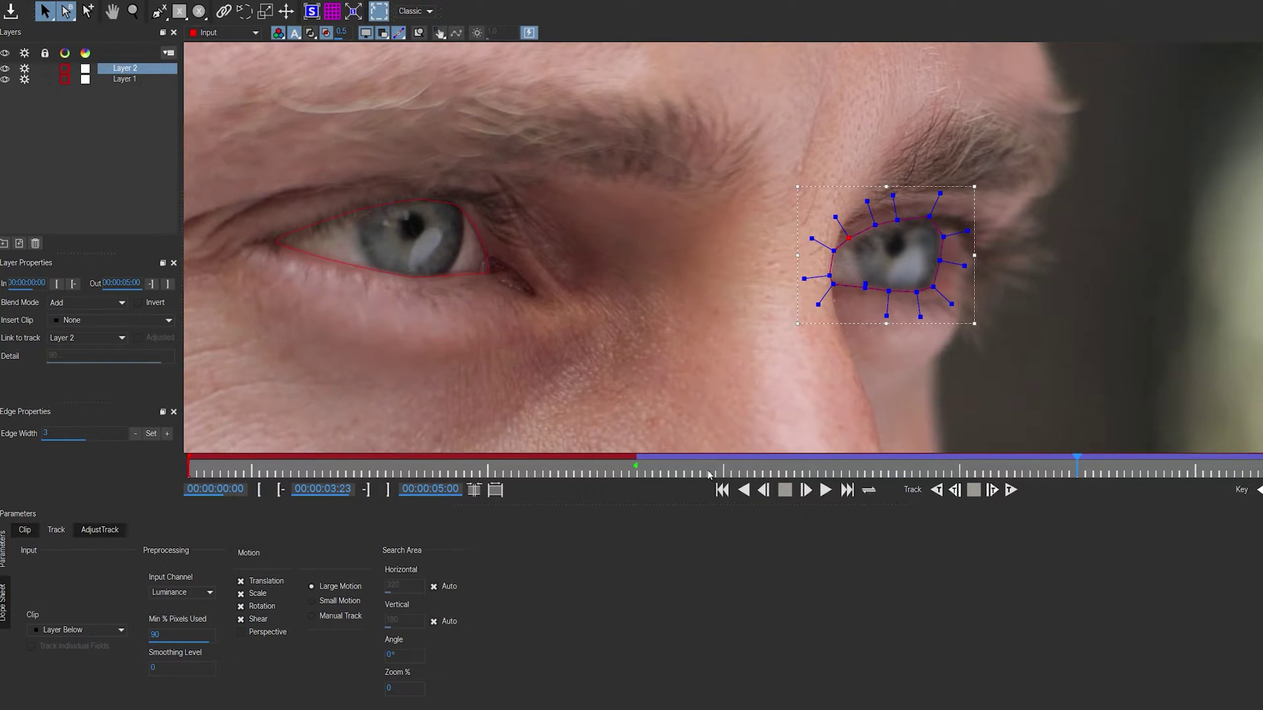
drag(708, 474, 633, 469)
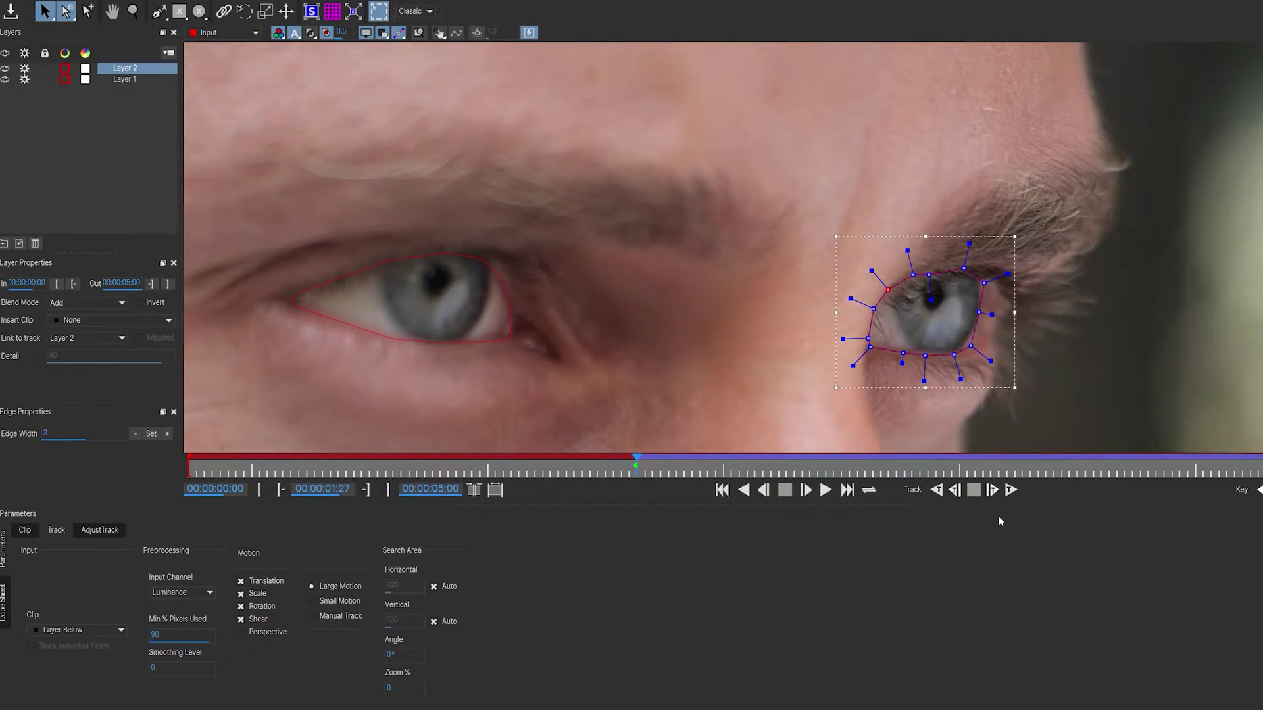
click(939, 494)
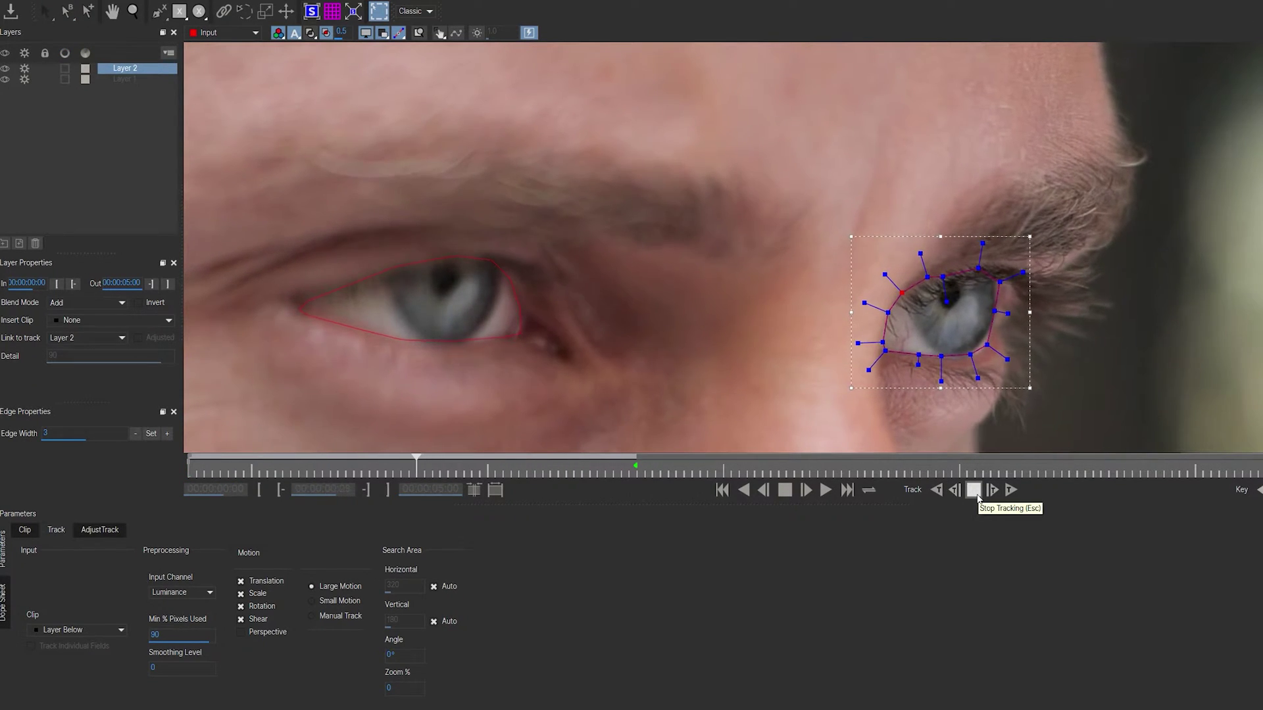
click(977, 495)
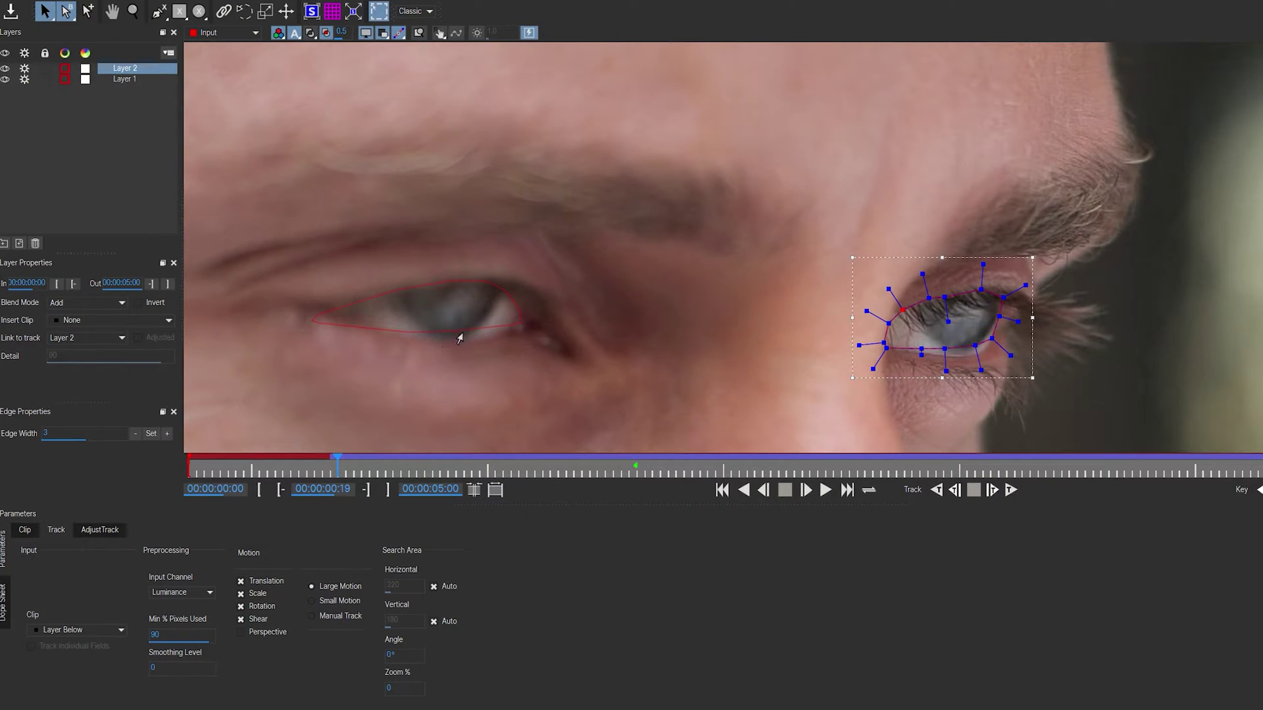
At 0:00:00:18, move the lower points of the nearer eye's outline to follow the lower eyelid
mouse_move(337, 465)
mouse_down()
mouse_move(461, 463)
mouse_move(330, 468)
mouse_up()
scroll(388, 392, up, 3)
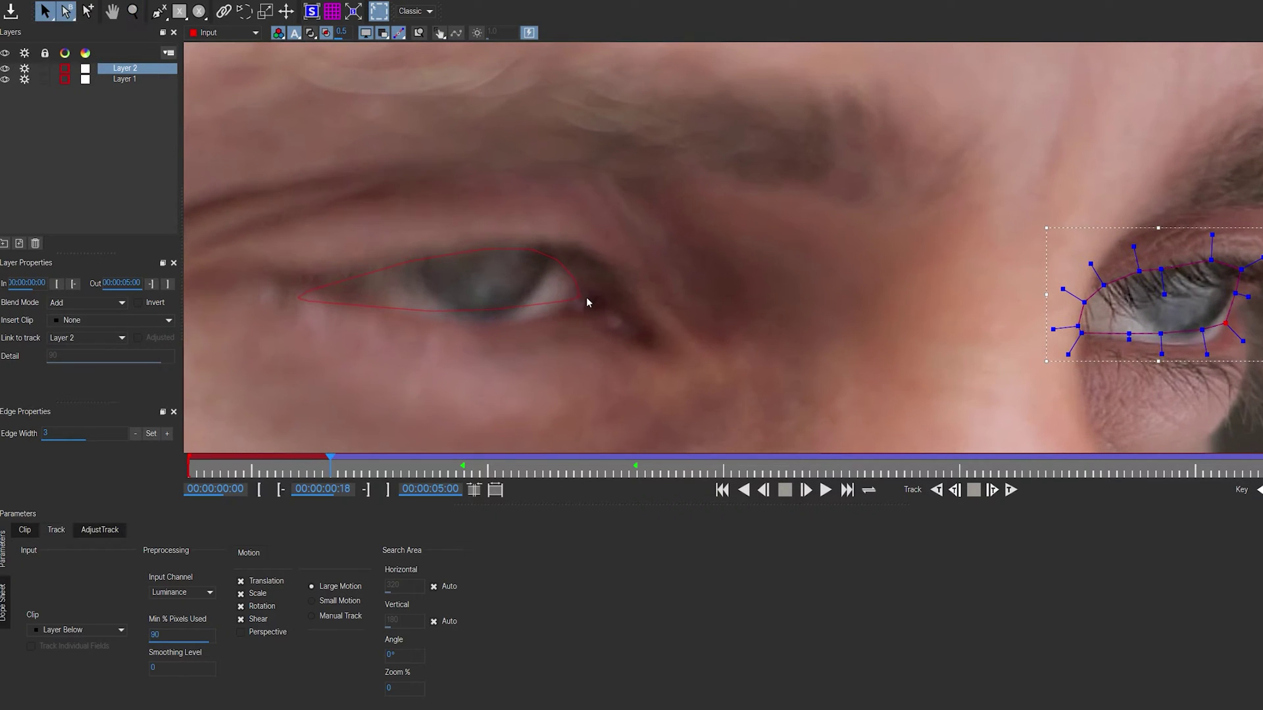
click(577, 301)
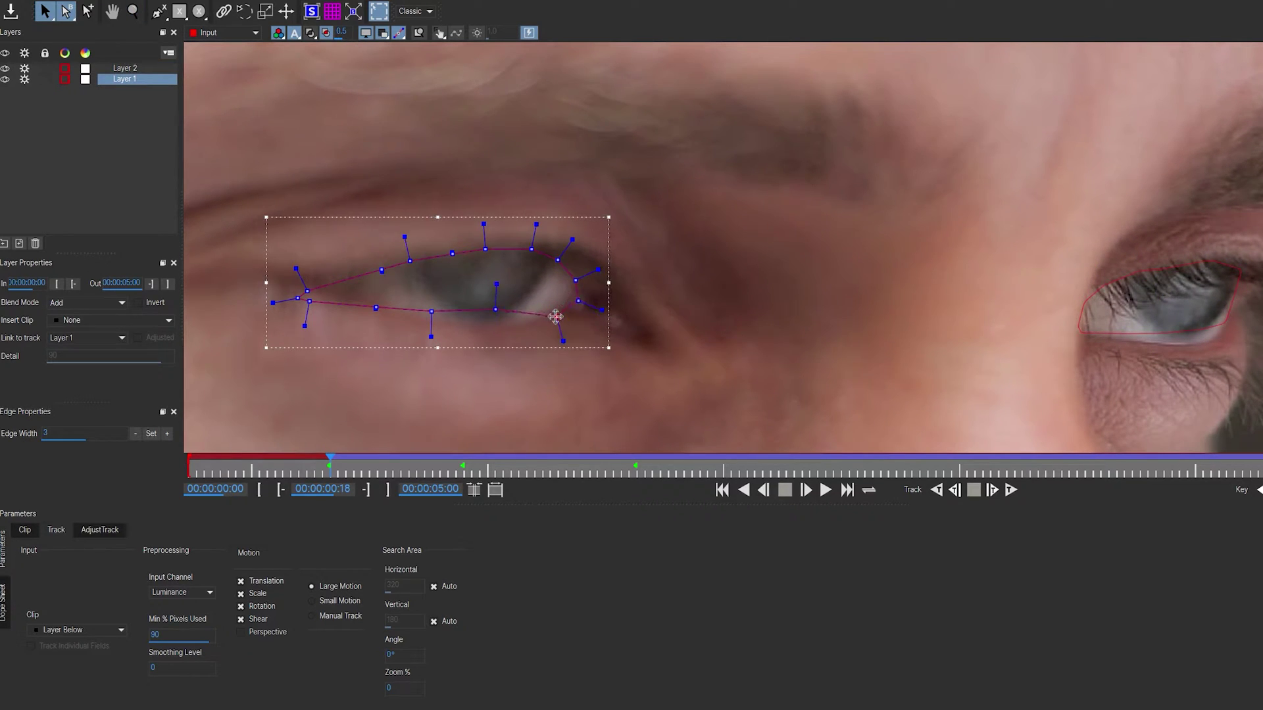
drag(495, 309, 484, 324)
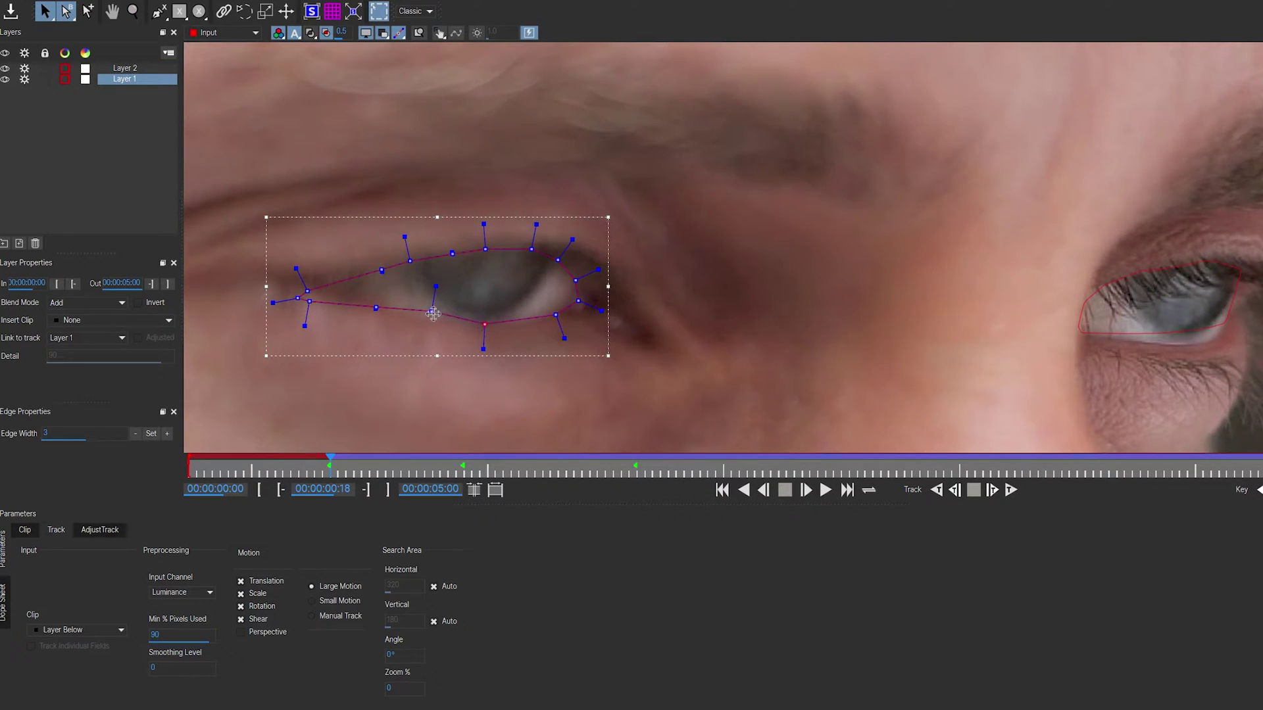
drag(433, 313, 431, 319)
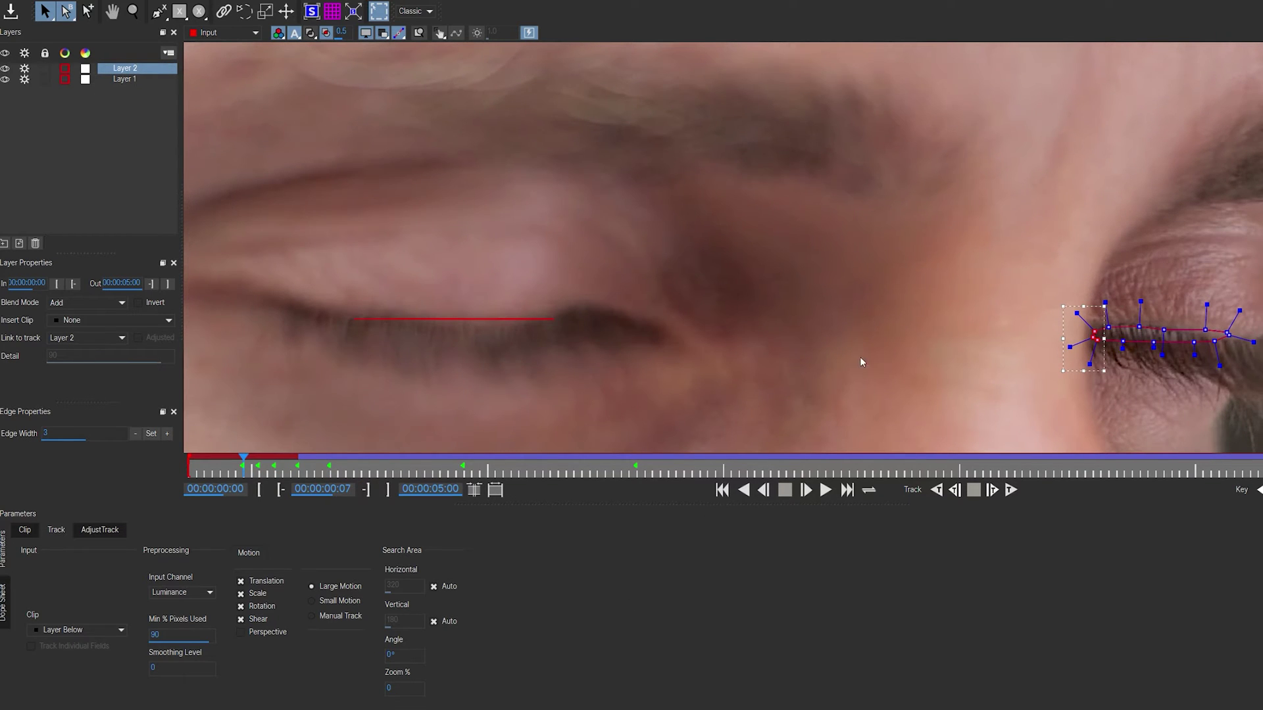
Play the clip to check how both eye outlines follow the eyes
key(z)
drag(861, 362, 652, 327)
key(x)
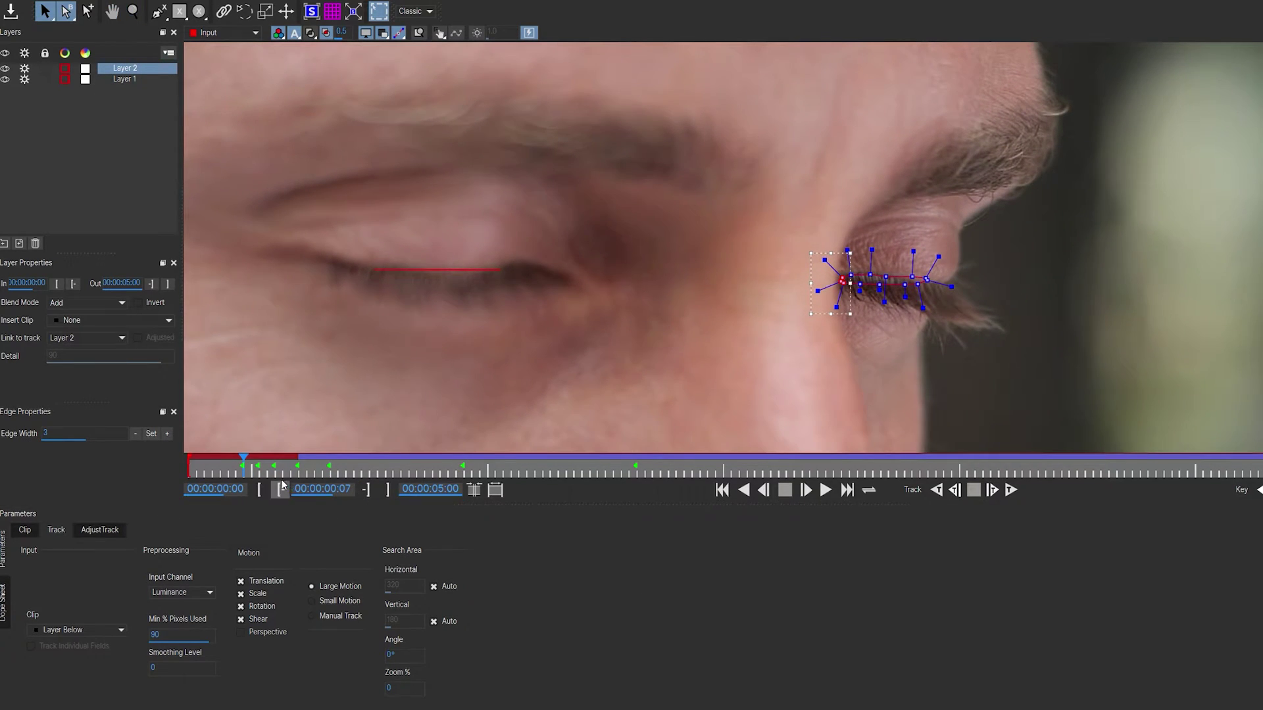
click(825, 490)
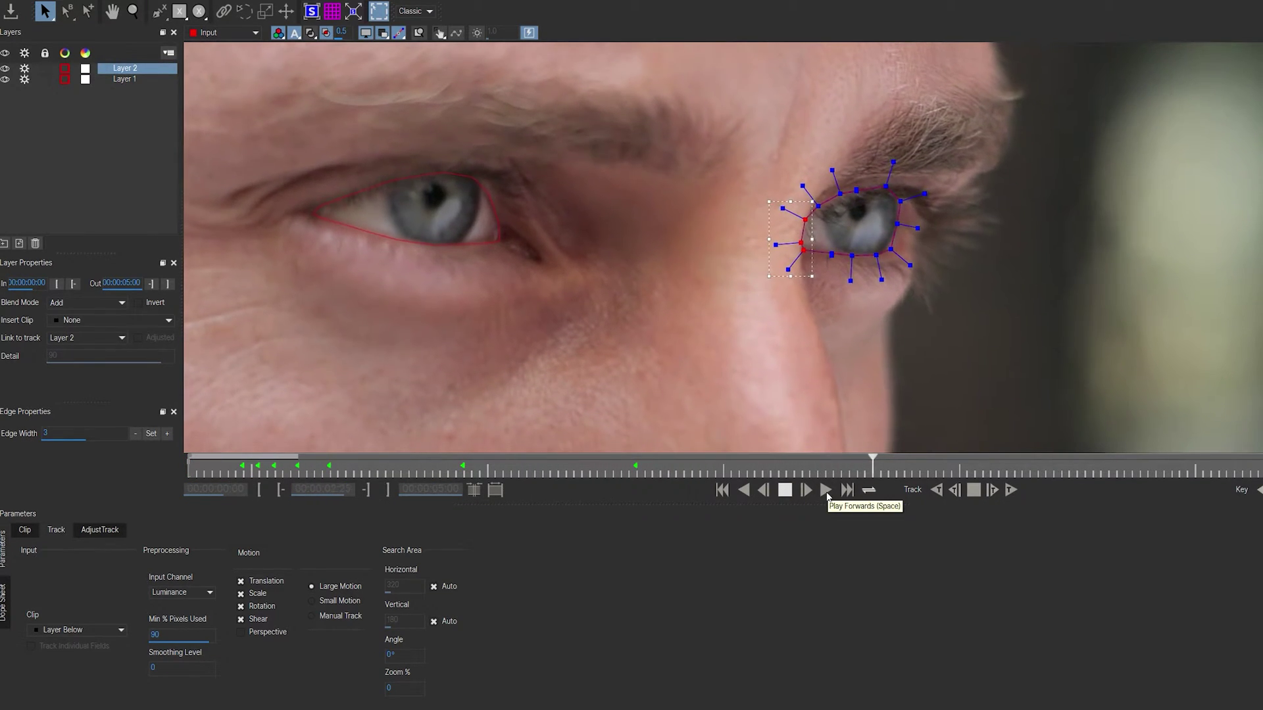
click(785, 491)
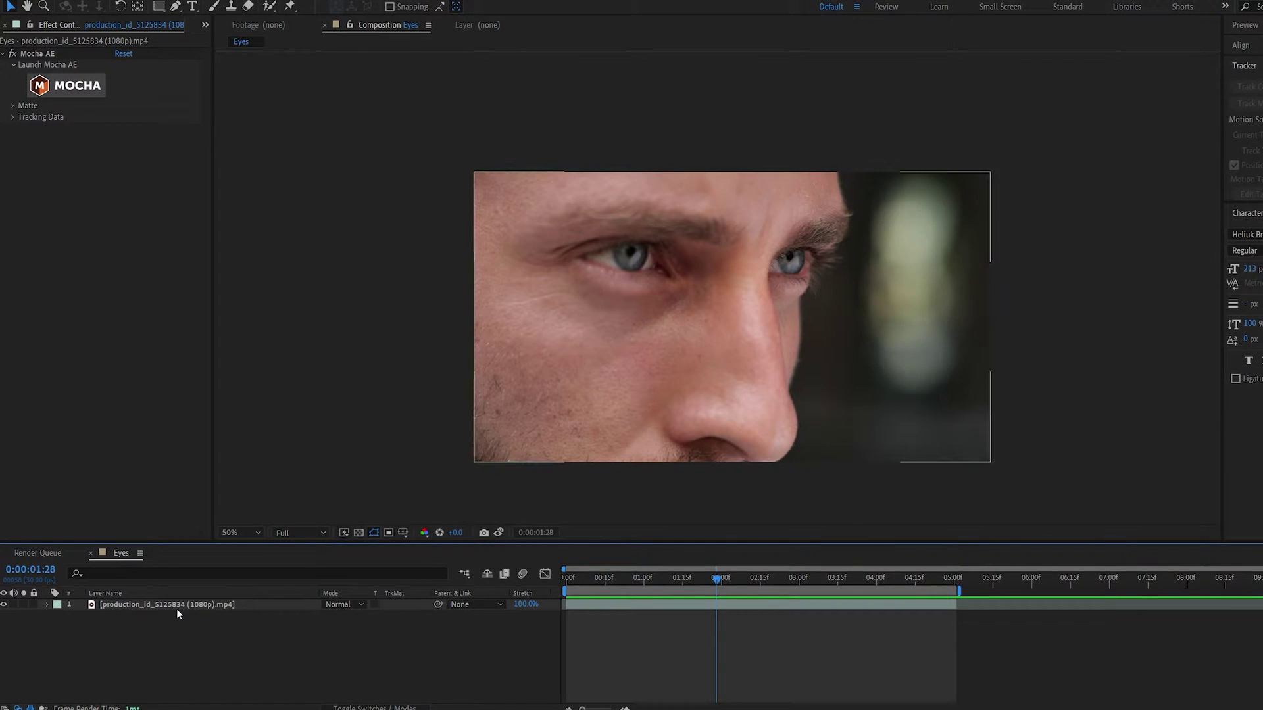
Back in After Effects, rename the footage layer as Tracking
click(176, 609)
key(Return)
text(Tracking)
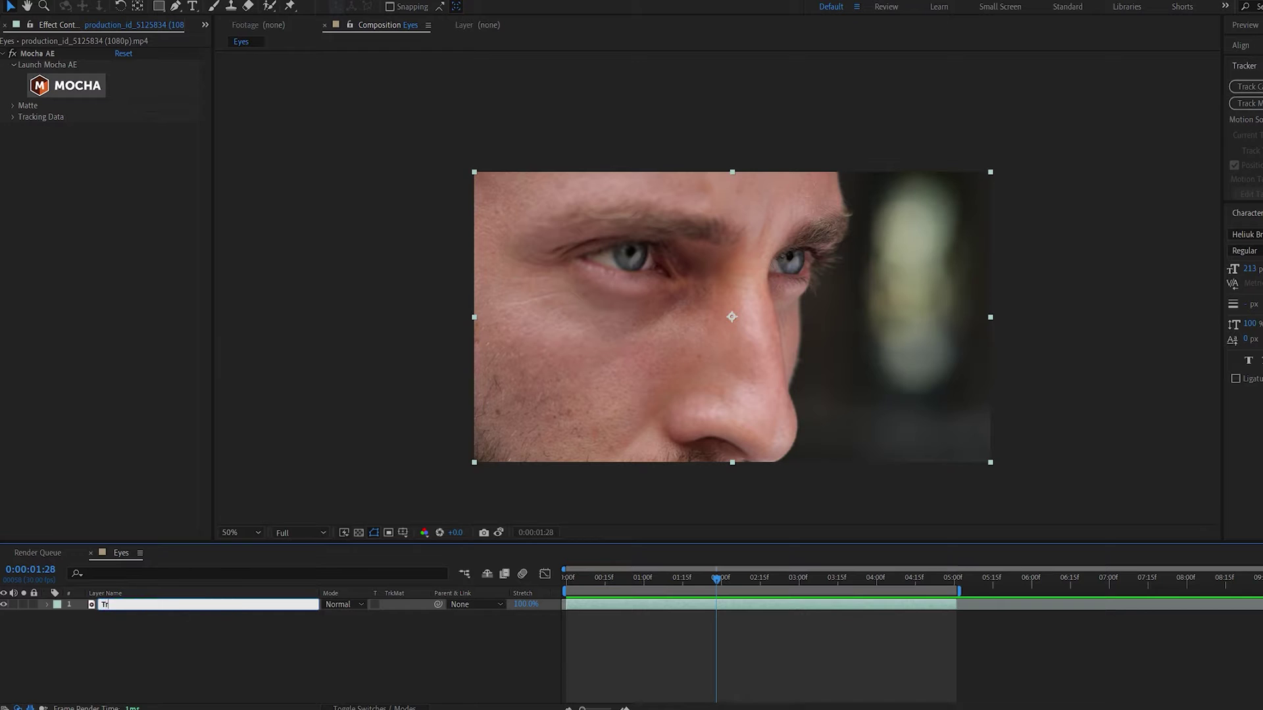
key(Return)
Hide the Tracking layer and duplicate it
click(3, 606)
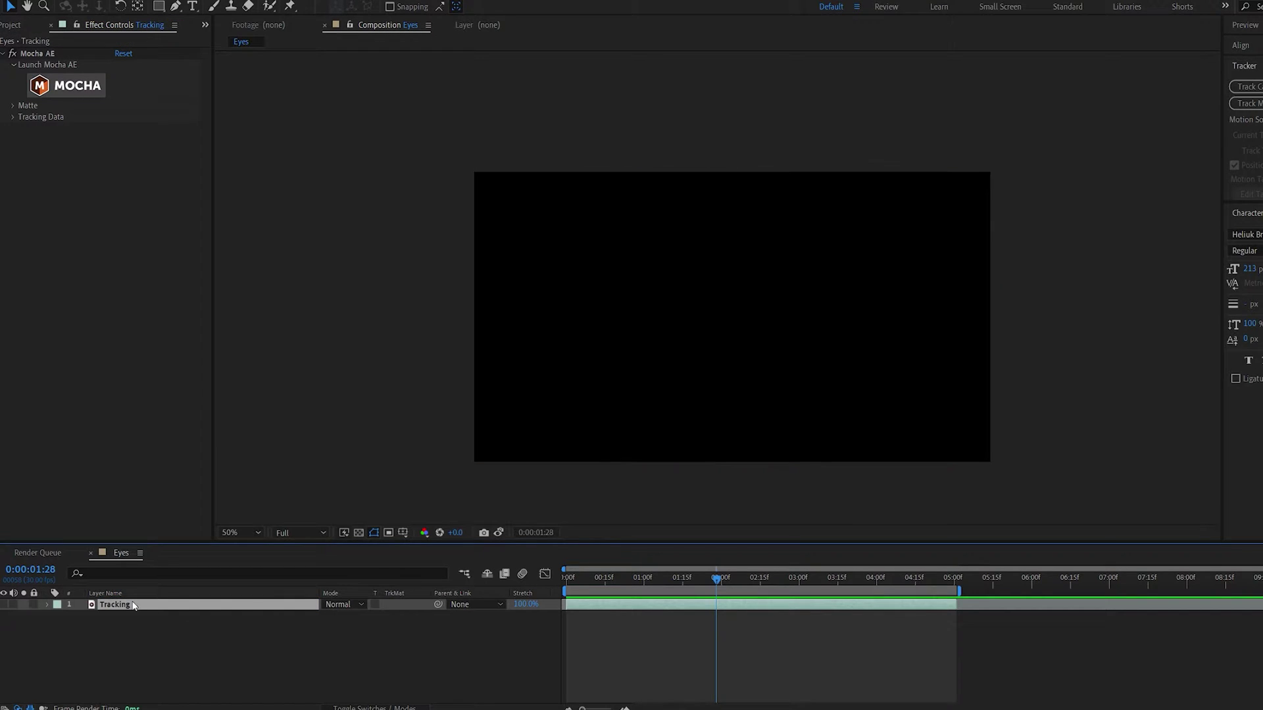
key(ctrl+d)
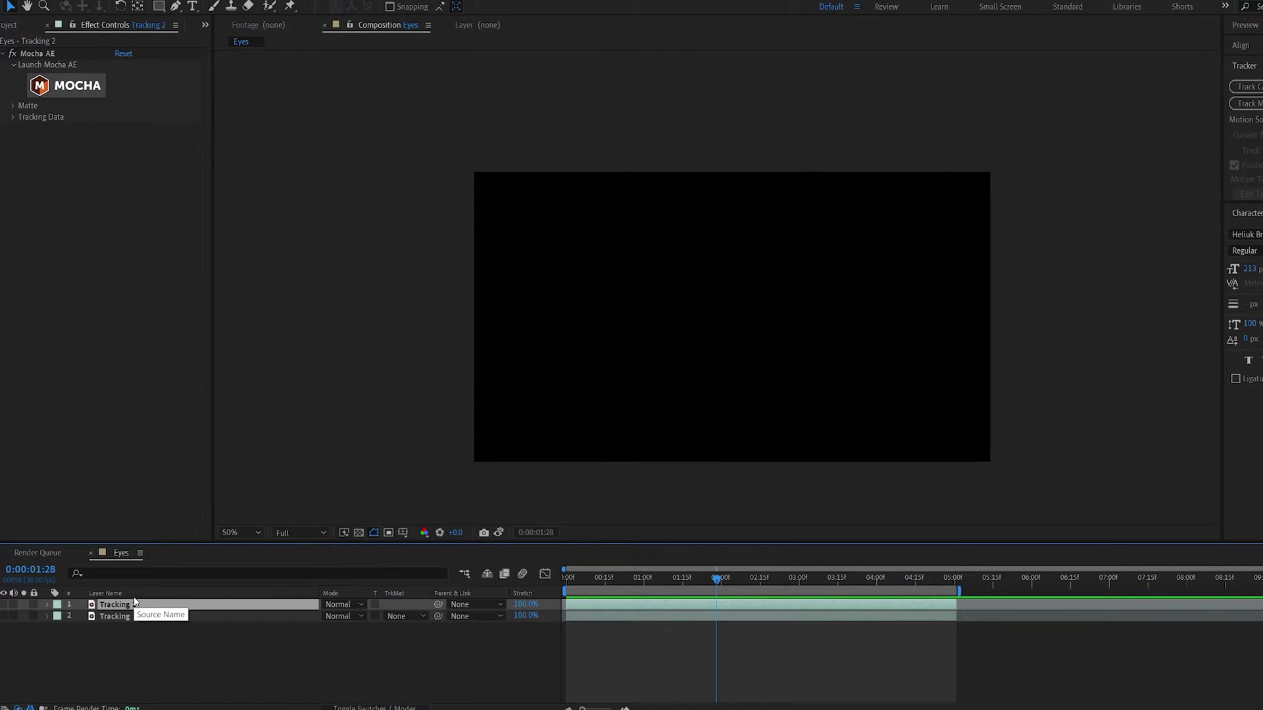
Rename the duplicated Tracking layer as Base
key(Return)
text(Base)
key(Return)
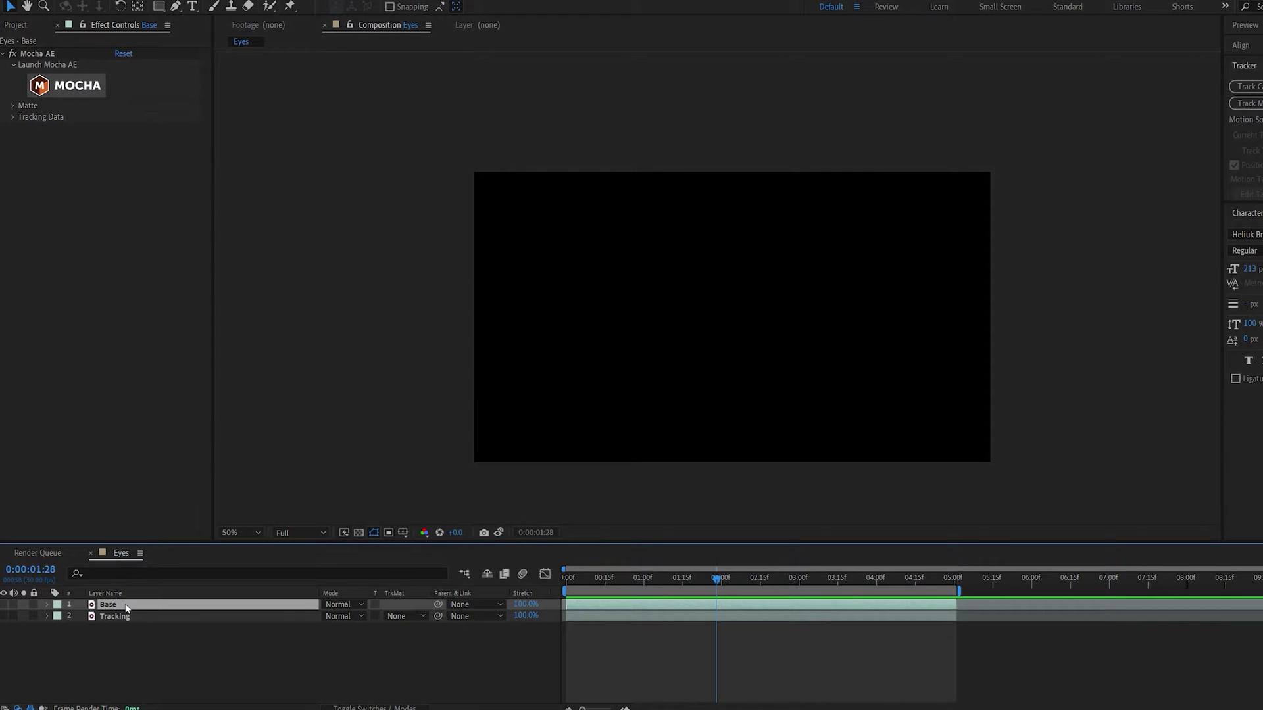
Duplicate the Base layer and rename the copy as Mask
key(ctrl+d)
key(Return)
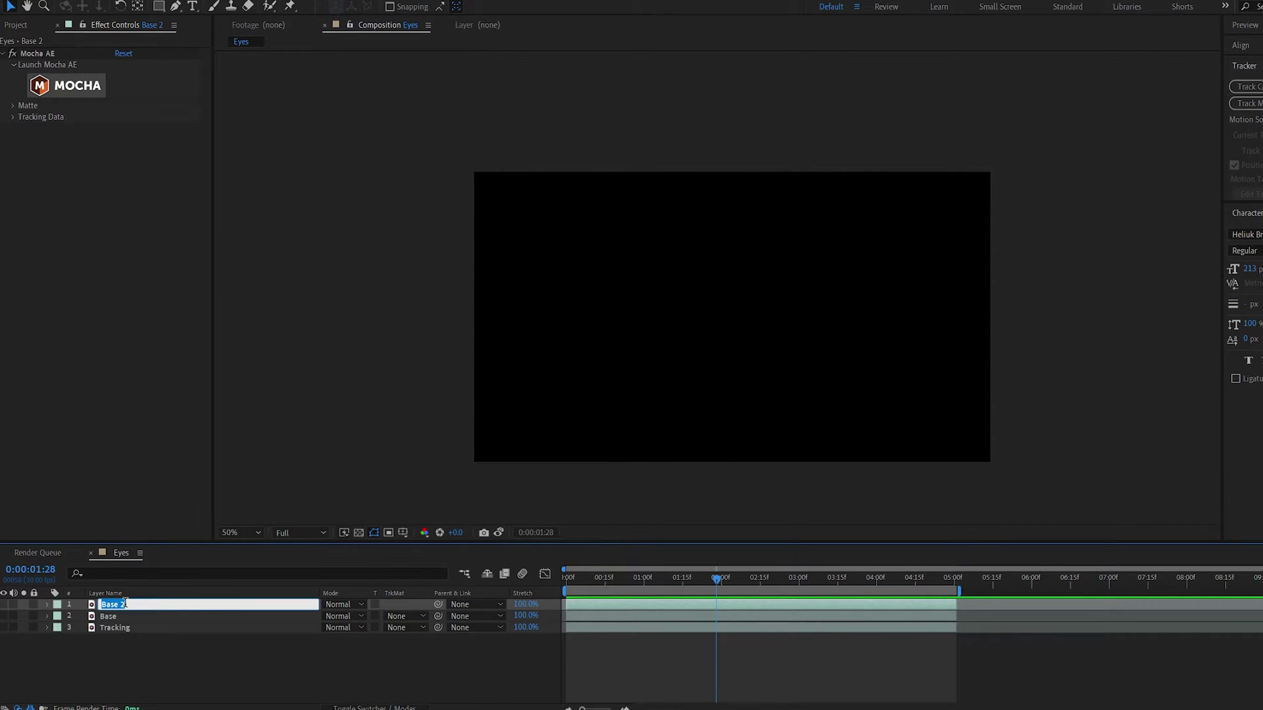
text(Mask)
key(Return)
Make the Mask layer visible, convert its Mocha matte to After Effects masks and remove the Mocha AE effect
click(3, 605)
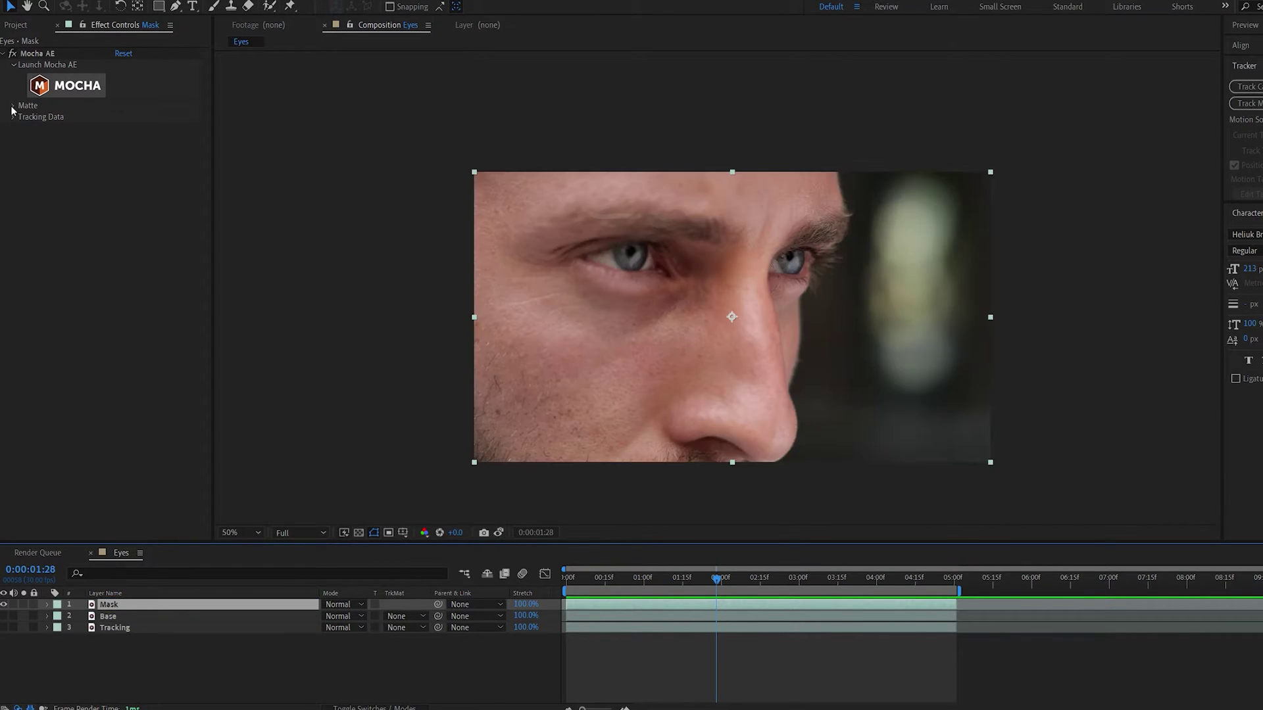
click(13, 107)
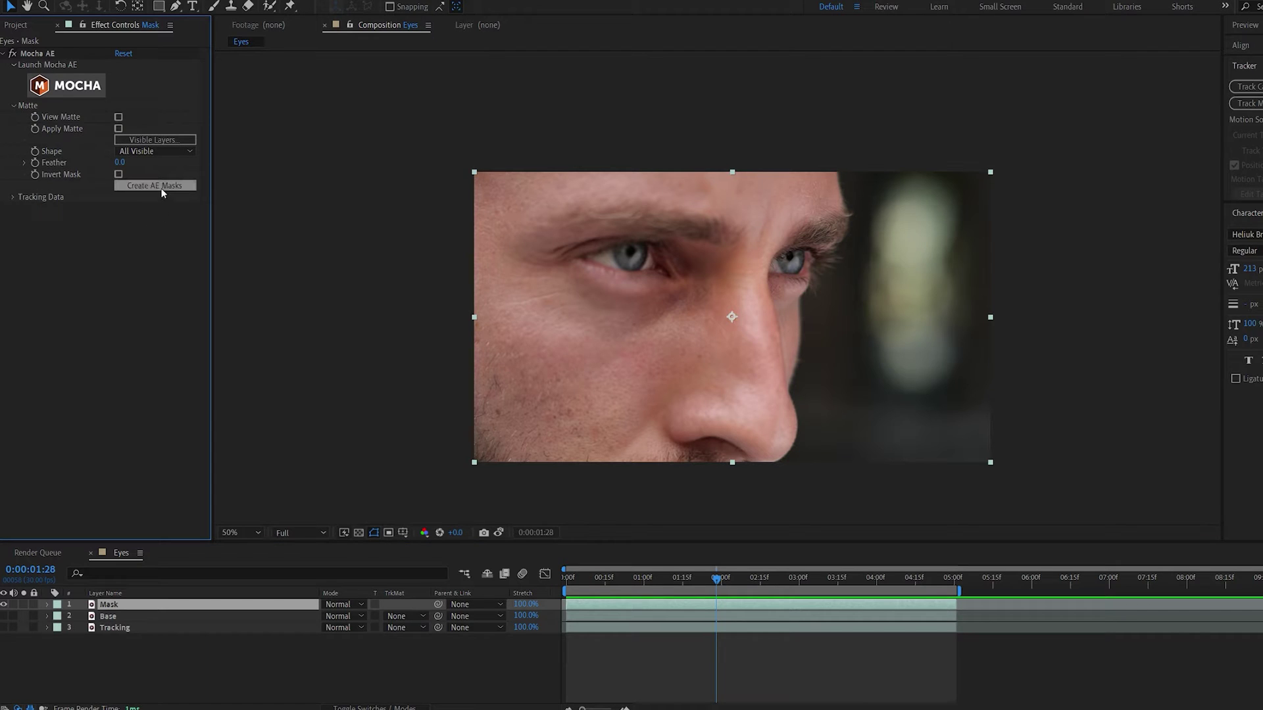
click(160, 187)
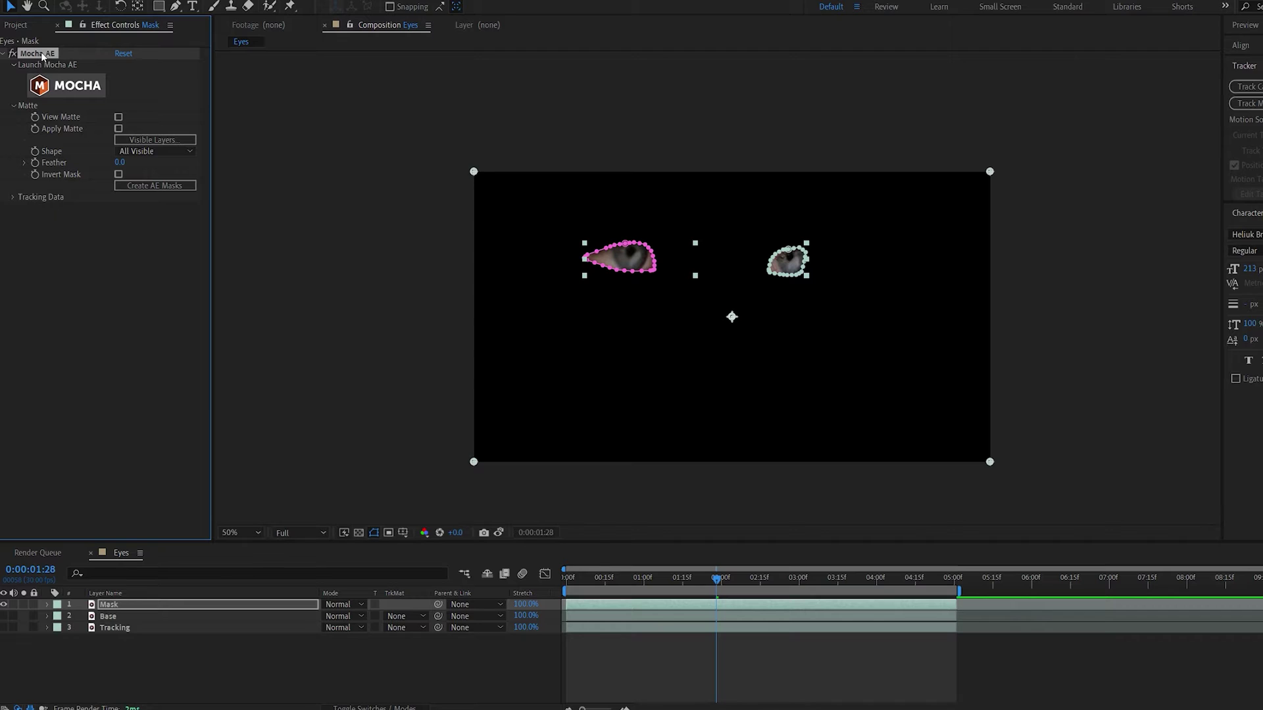
key(Delete)
mouse_move(655, 579)
mouse_down()
mouse_move(584, 581)
mouse_move(871, 579)
mouse_move(712, 589)
mouse_move(704, 581)
mouse_move(862, 578)
mouse_move(652, 579)
mouse_up()
click(515, 645)
Feather both eye masks on the Mask layer by 10 pixels
click(152, 604)
key(f)
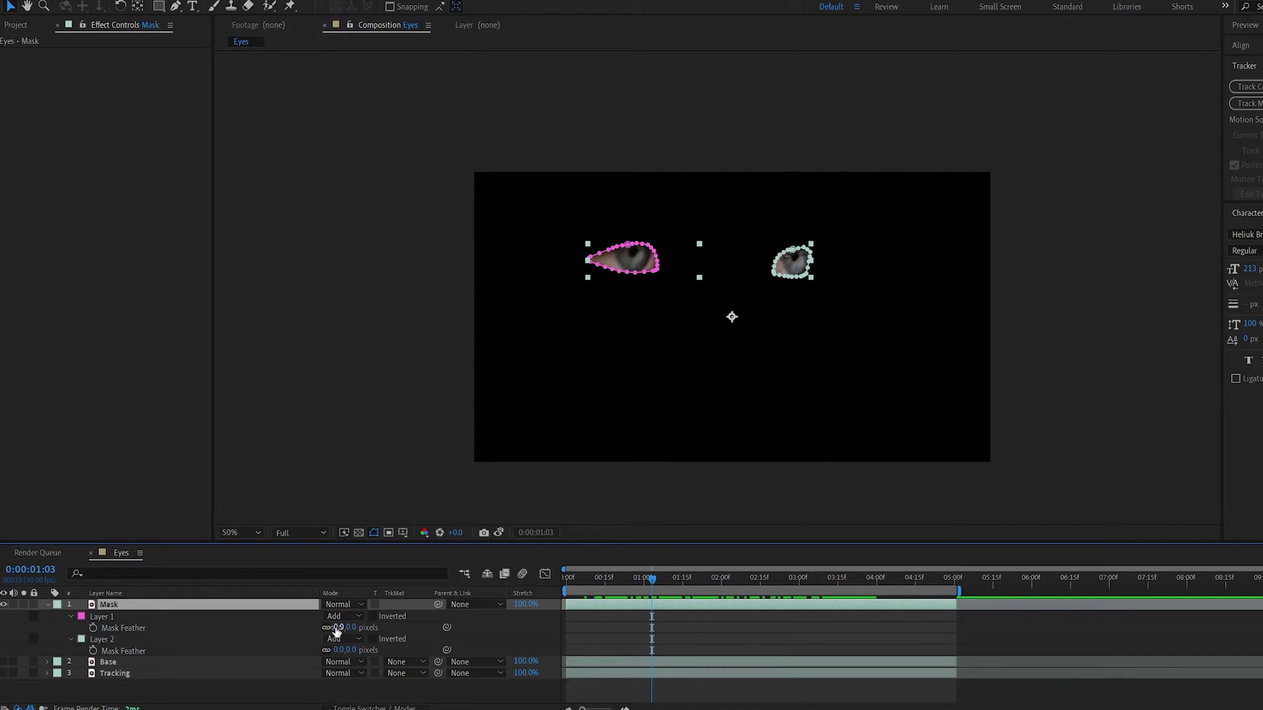
click(337, 628)
key(Return)
click(514, 639)
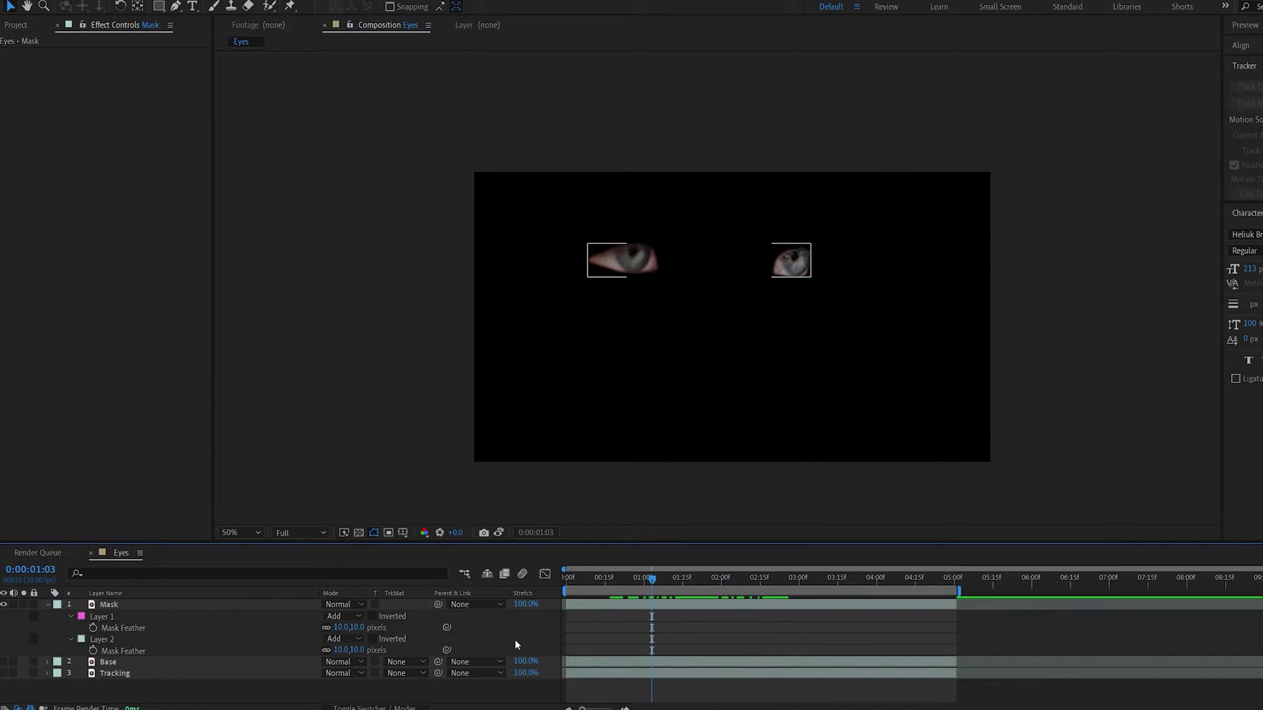
Apply a Fill effect to the Mask layer
click(122, 601)
key(ctrl+space)
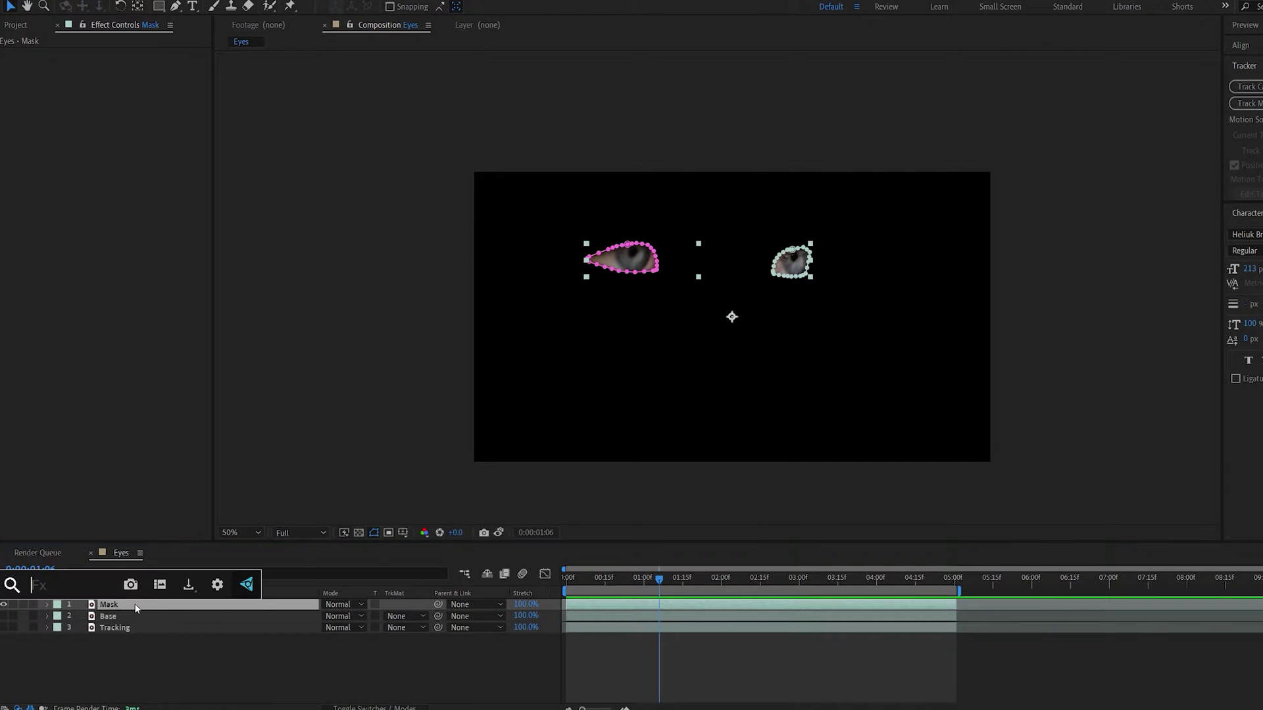
text(fill)
click(60, 583)
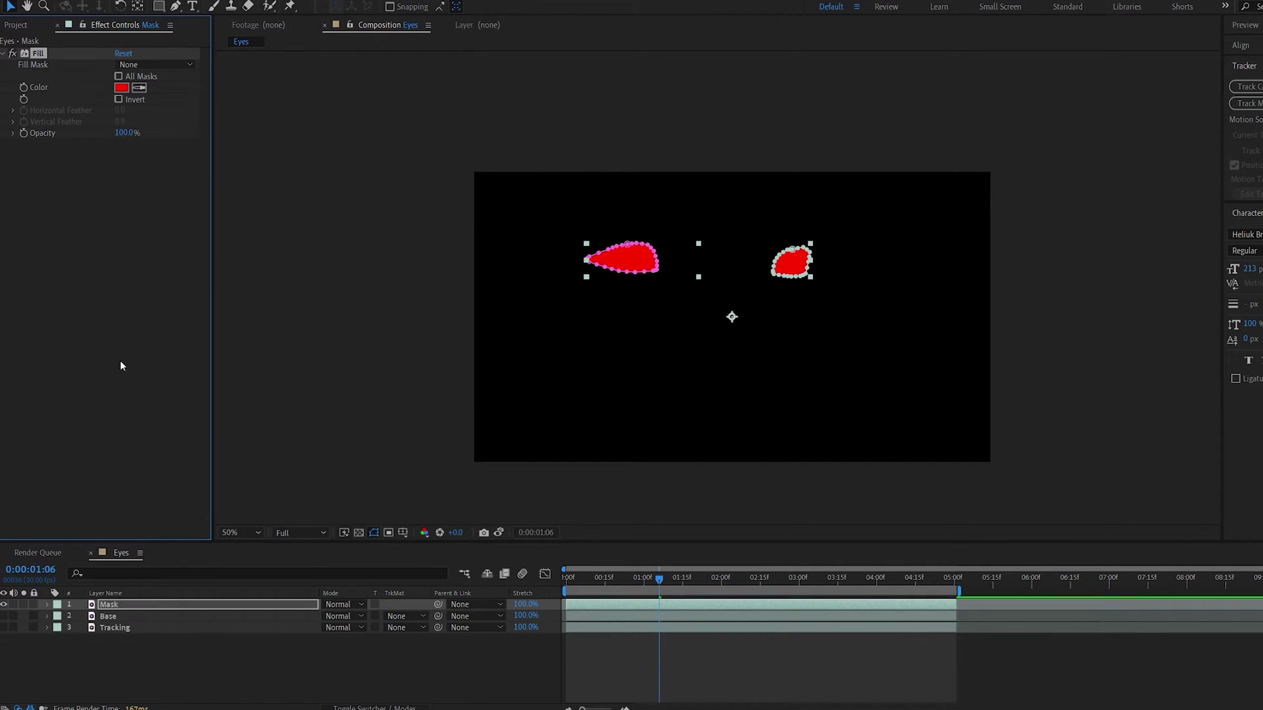
Set the Mask layer's fill colour to a light yellow
click(122, 88)
click(339, 490)
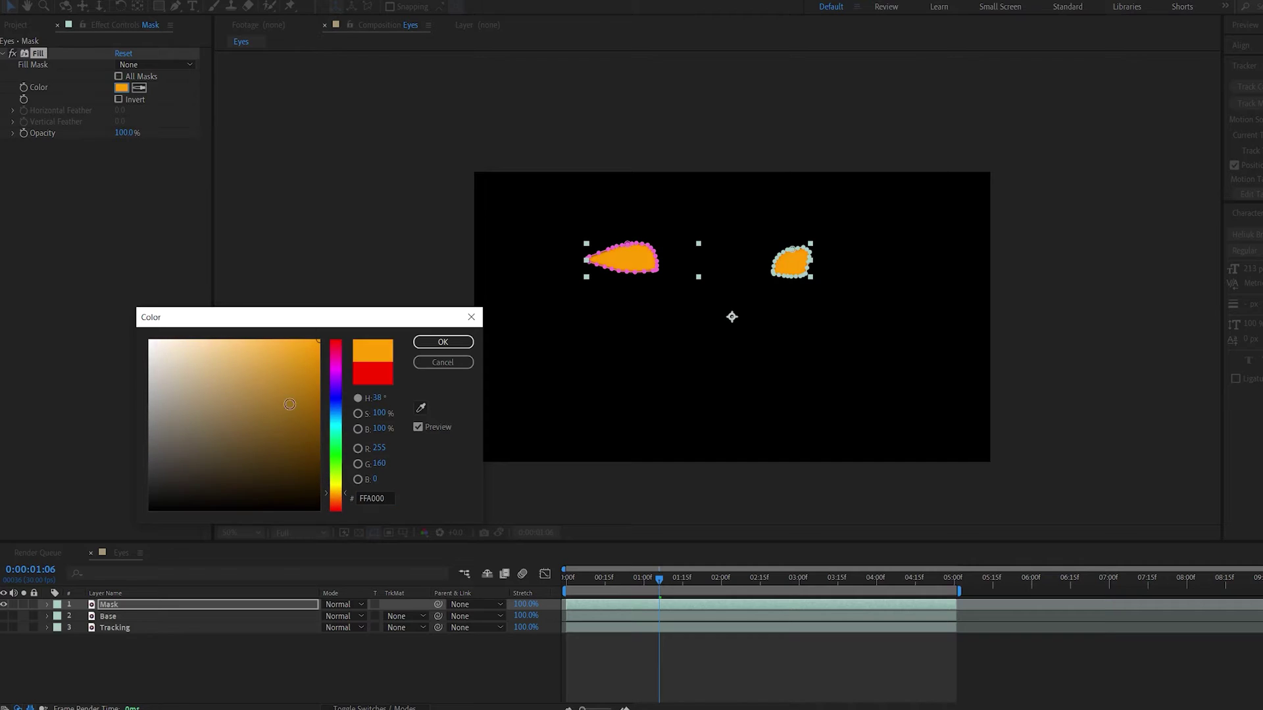
click(259, 341)
drag(343, 496, 339, 482)
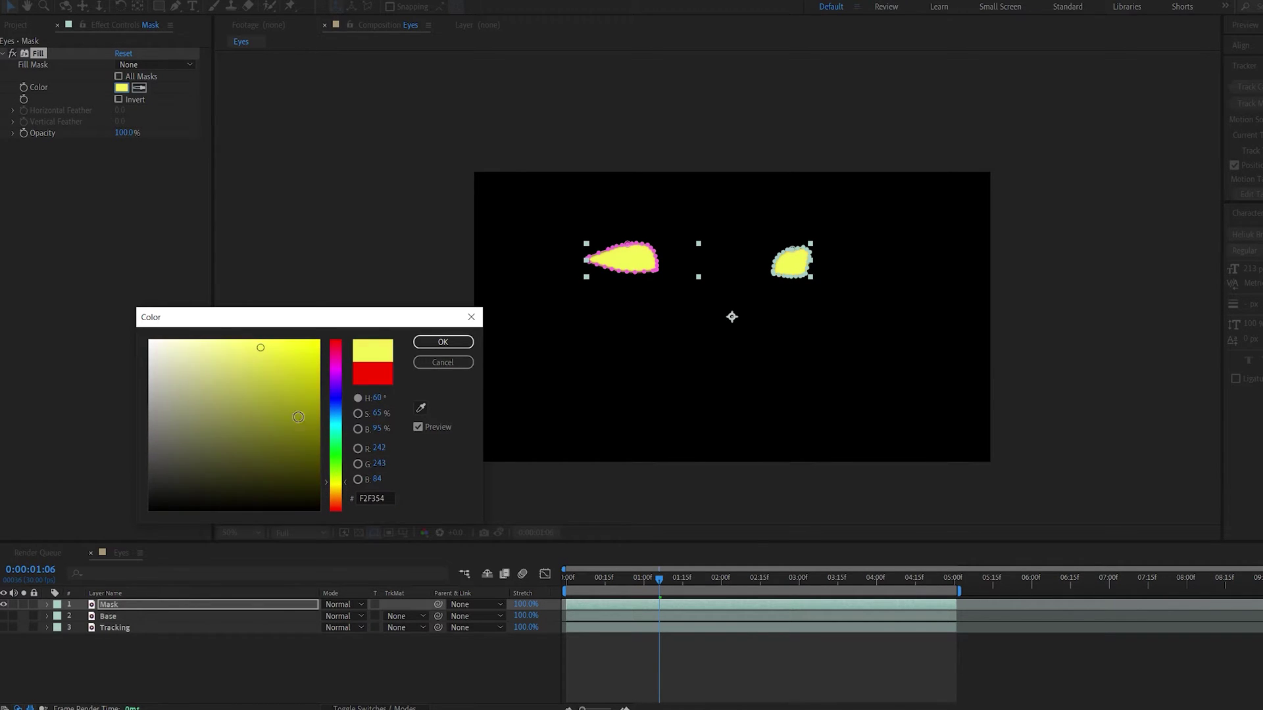
click(262, 339)
key(Return)
click(161, 651)
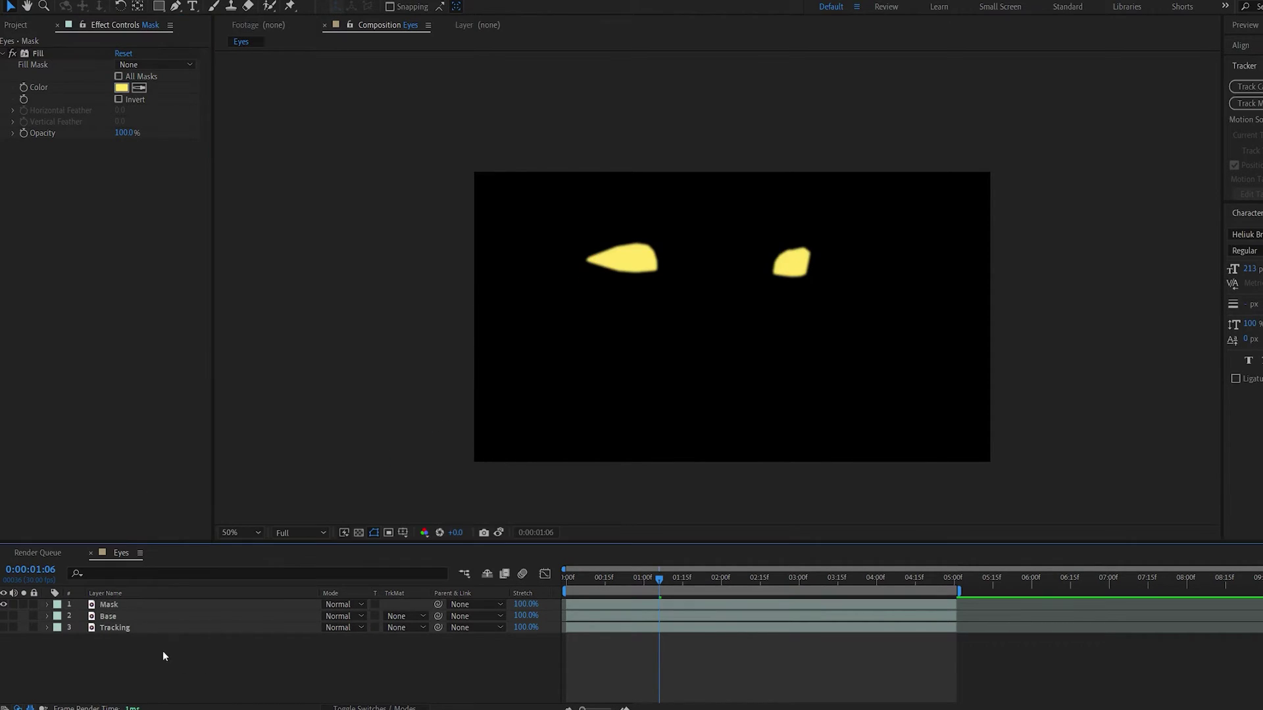
Pre-compose the Mask layer into a new composition named Glow, moving all attributes into it
click(123, 602)
key(ctrl+shift+c)
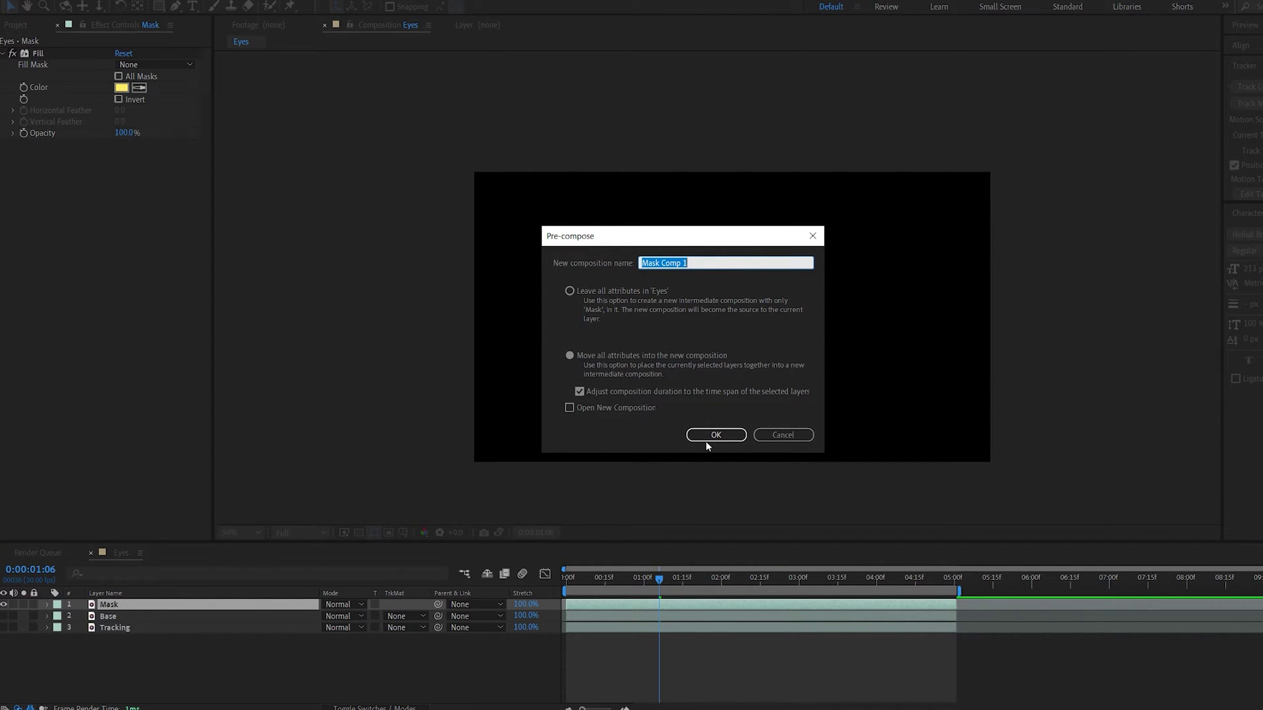
text(Glow)
key(Return)
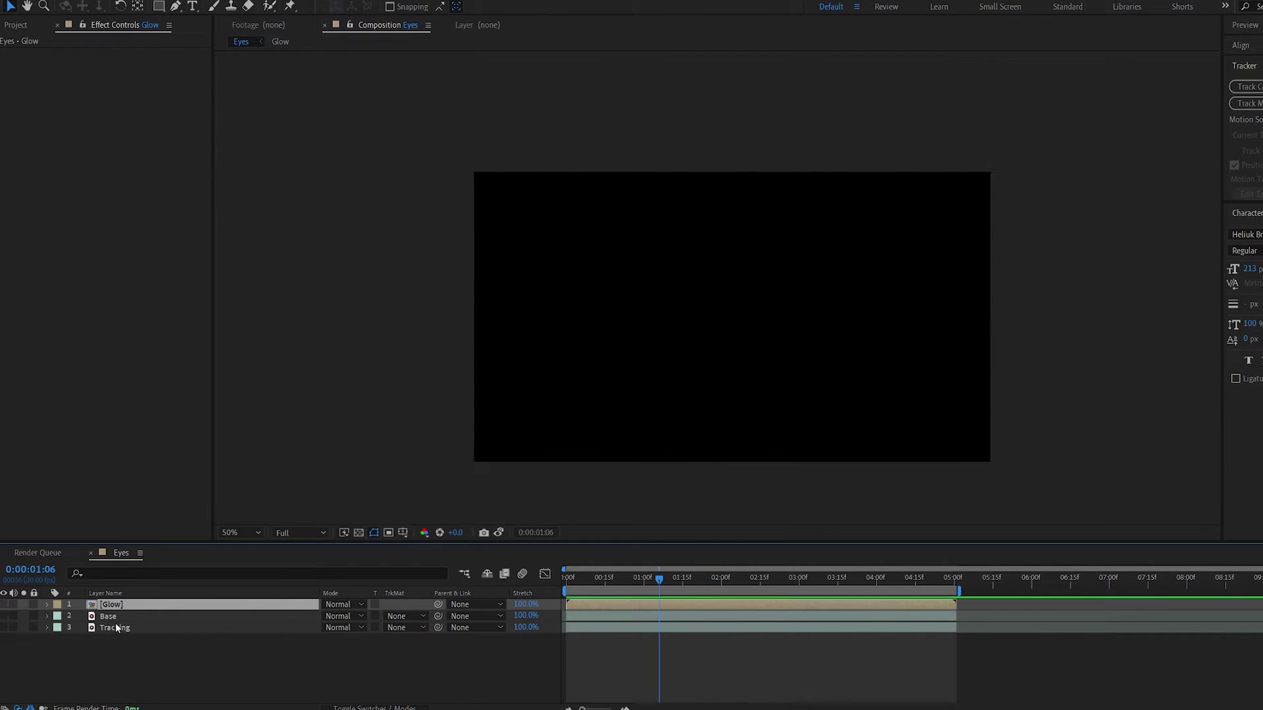
Make the Base layer visible and remove its Mocha AE effect
click(115, 617)
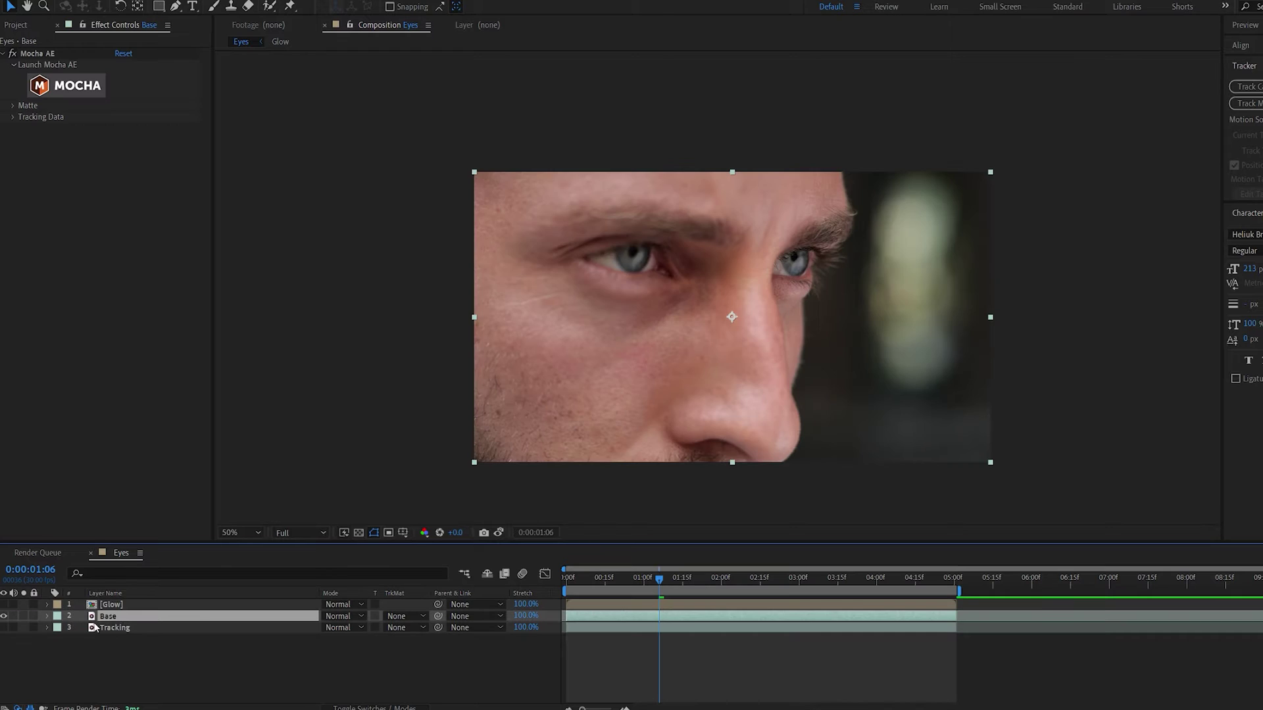
click(31, 56)
key(Delete)
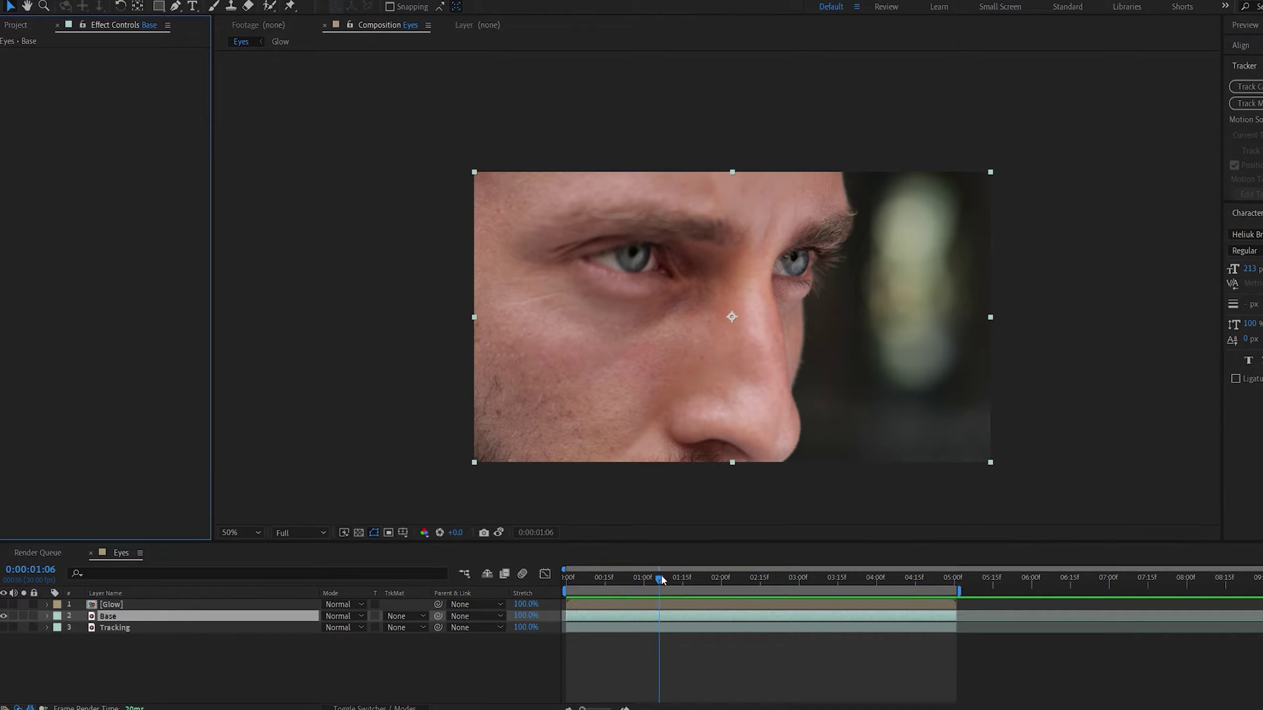
Show the Glow layer and keyframe its opacity from 0% at 0:00:00:10 to 100% at about 0:00:00:18
click(621, 578)
drag(653, 577, 592, 589)
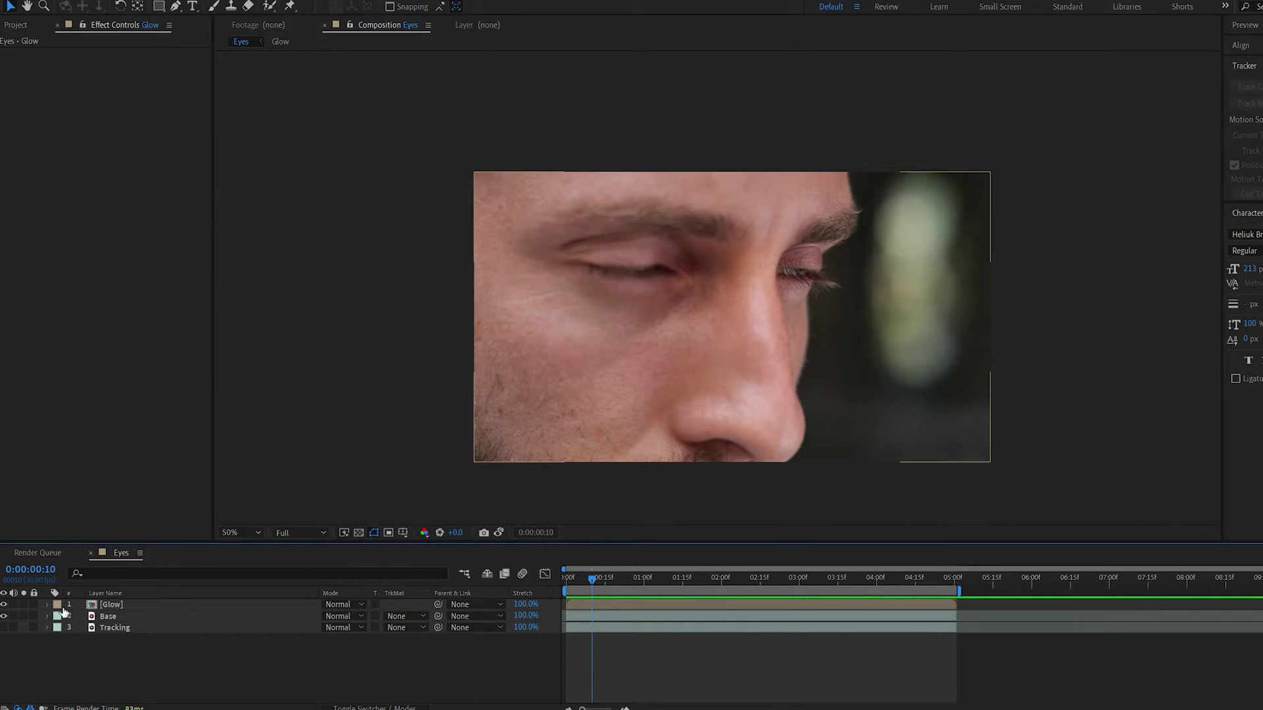
click(136, 604)
key(t)
click(81, 617)
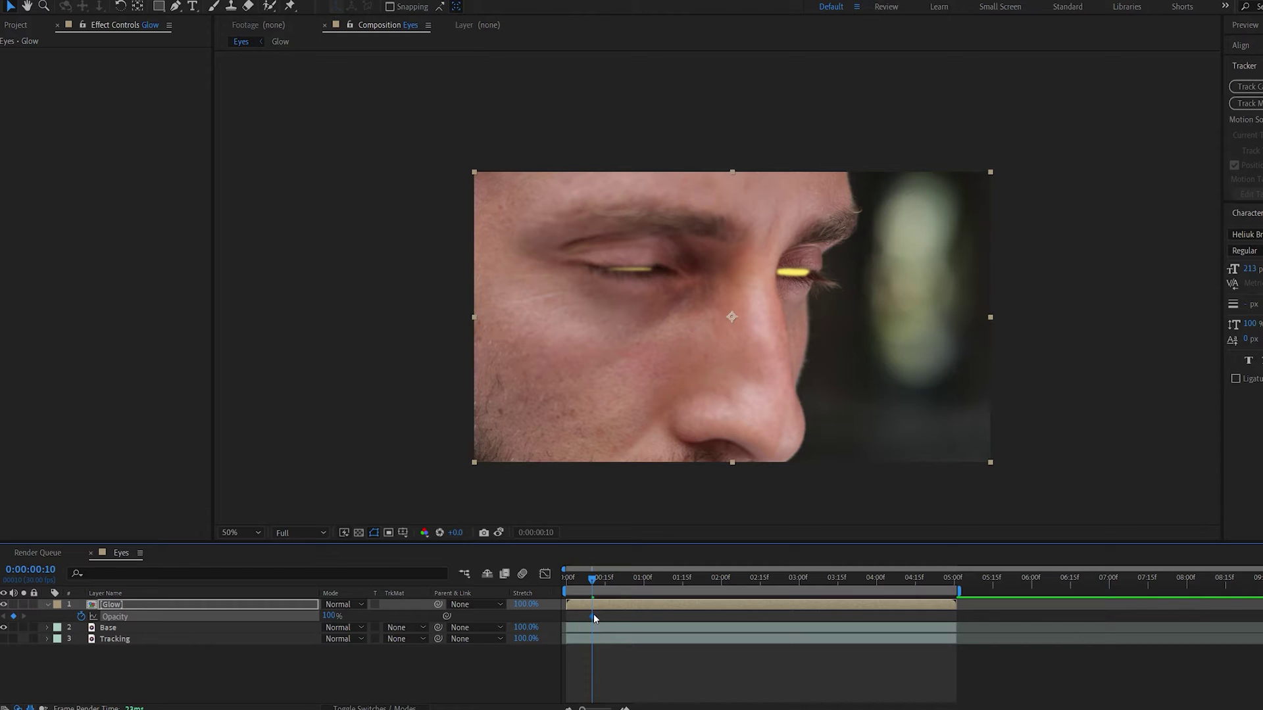
drag(594, 616, 613, 616)
drag(328, 616, 232, 621)
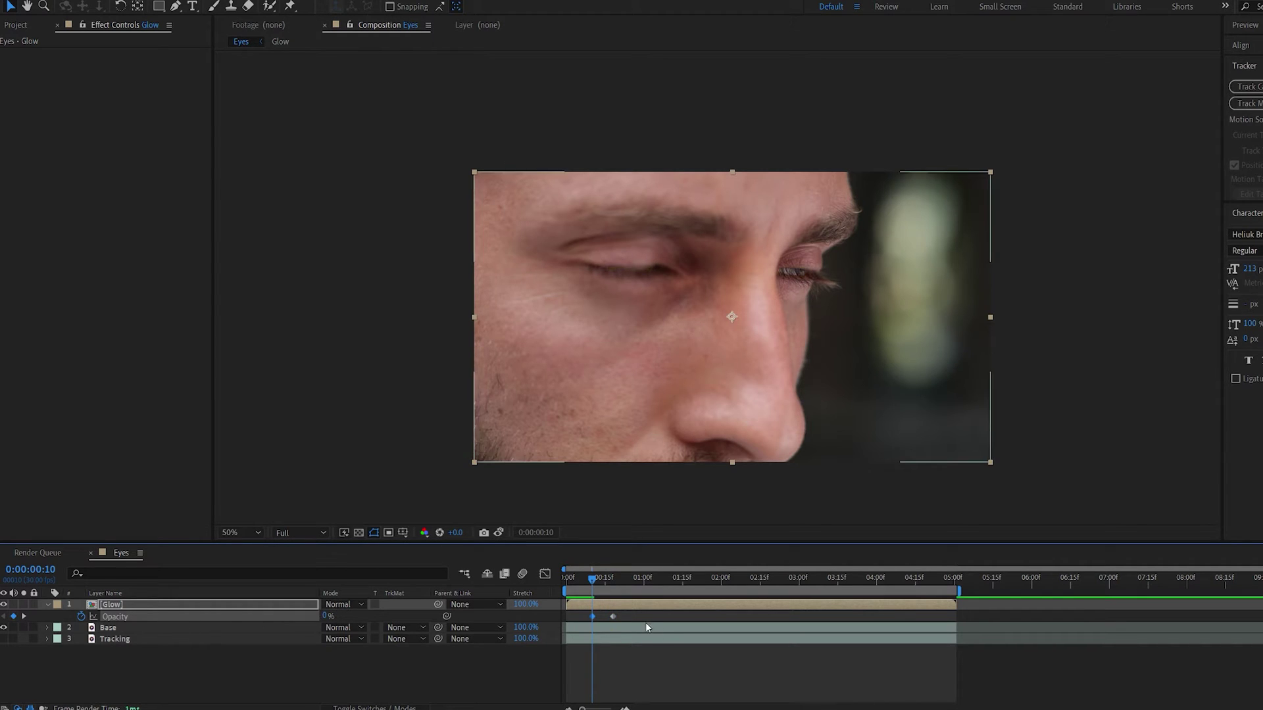
Apply Easy Ease to both opacity keyframes of the Glow layer and preview the fade-in
drag(643, 613, 568, 634)
key(F9)
key(space)
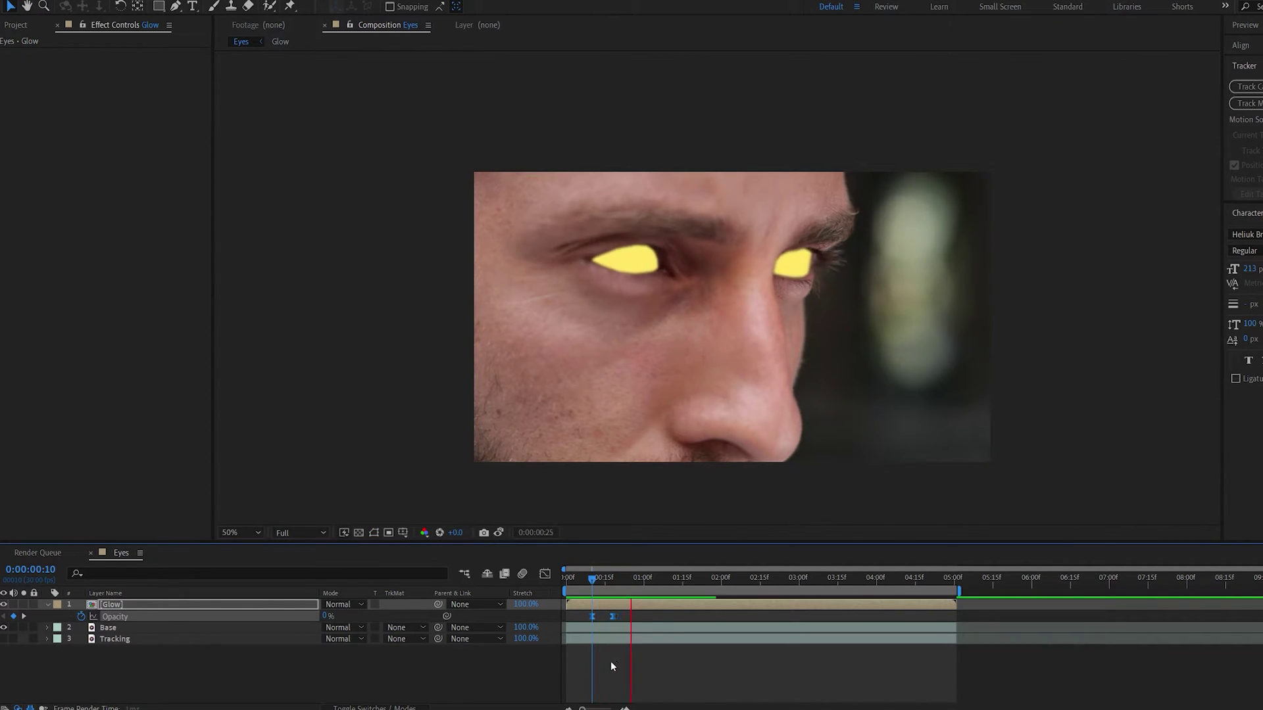
Shift the Glow layer's opacity keyframes earlier, to 0:00:00:06 and about 0:00:00:16, and check the result at 0:00:00:25
drag(594, 580, 583, 617)
click(591, 620)
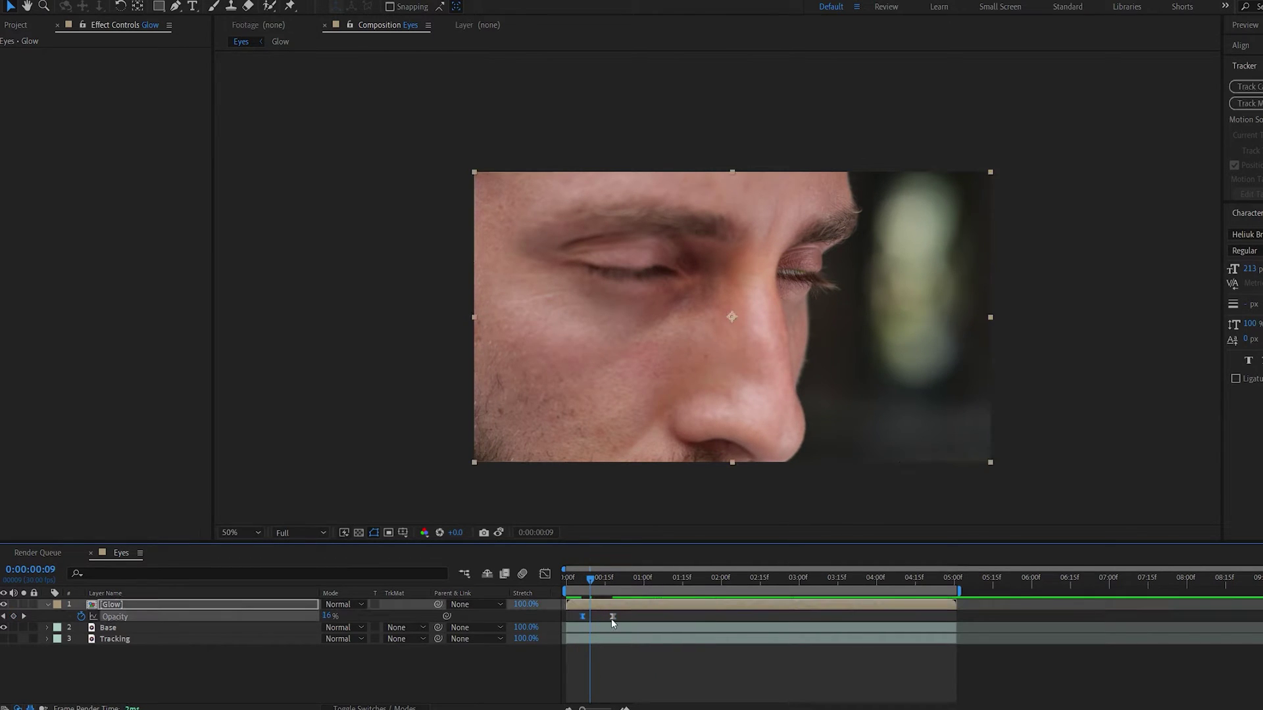
click(583, 579)
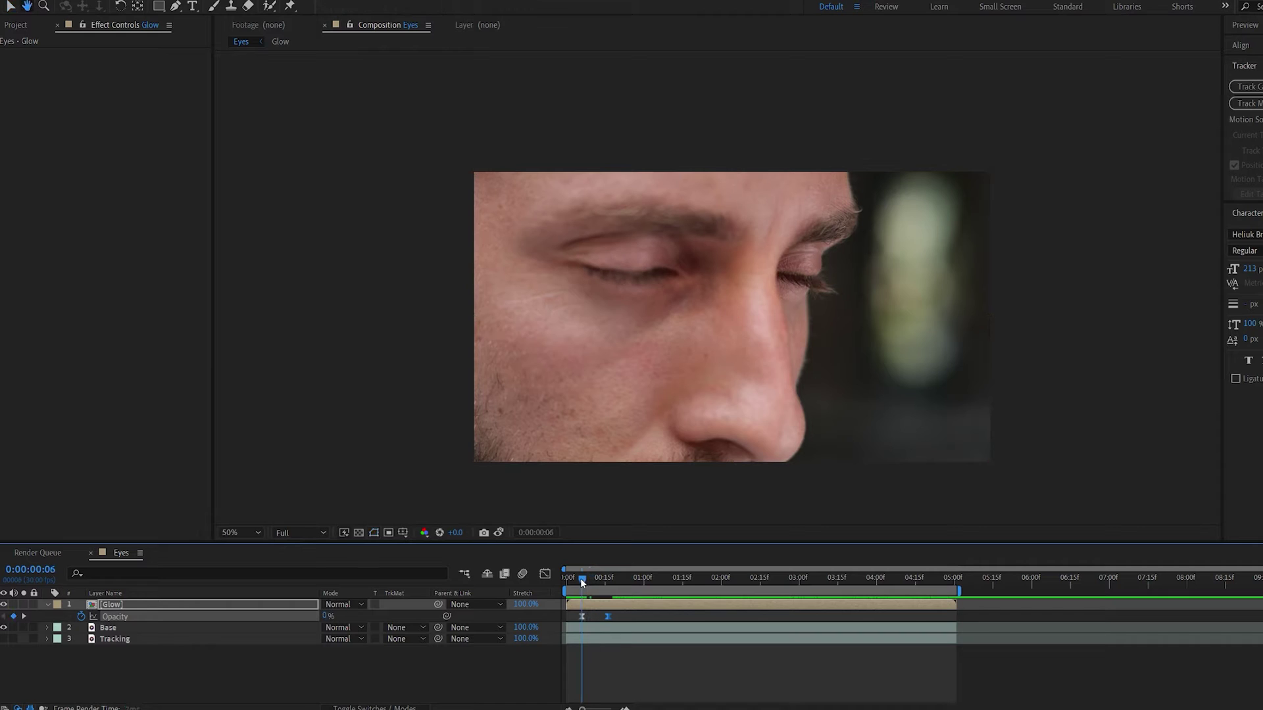
drag(583, 581, 631, 579)
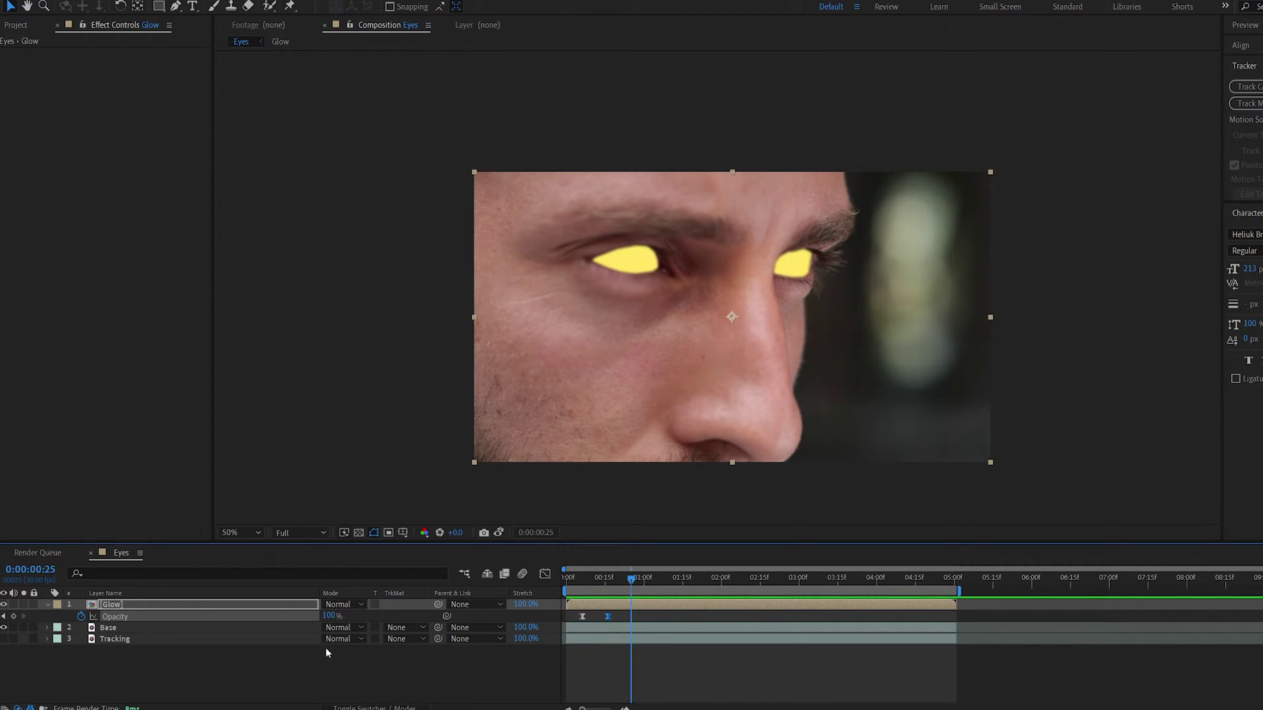
click(373, 660)
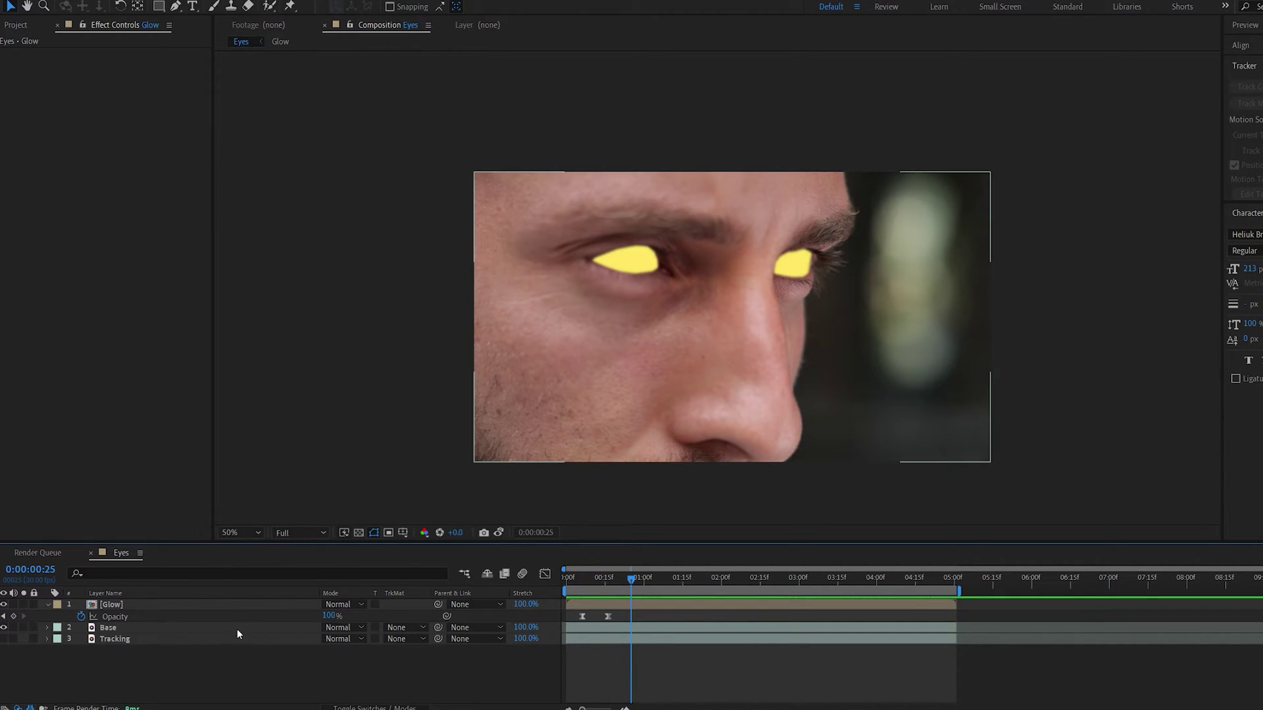
Apply a Glow effect to the Glow layer
click(120, 606)
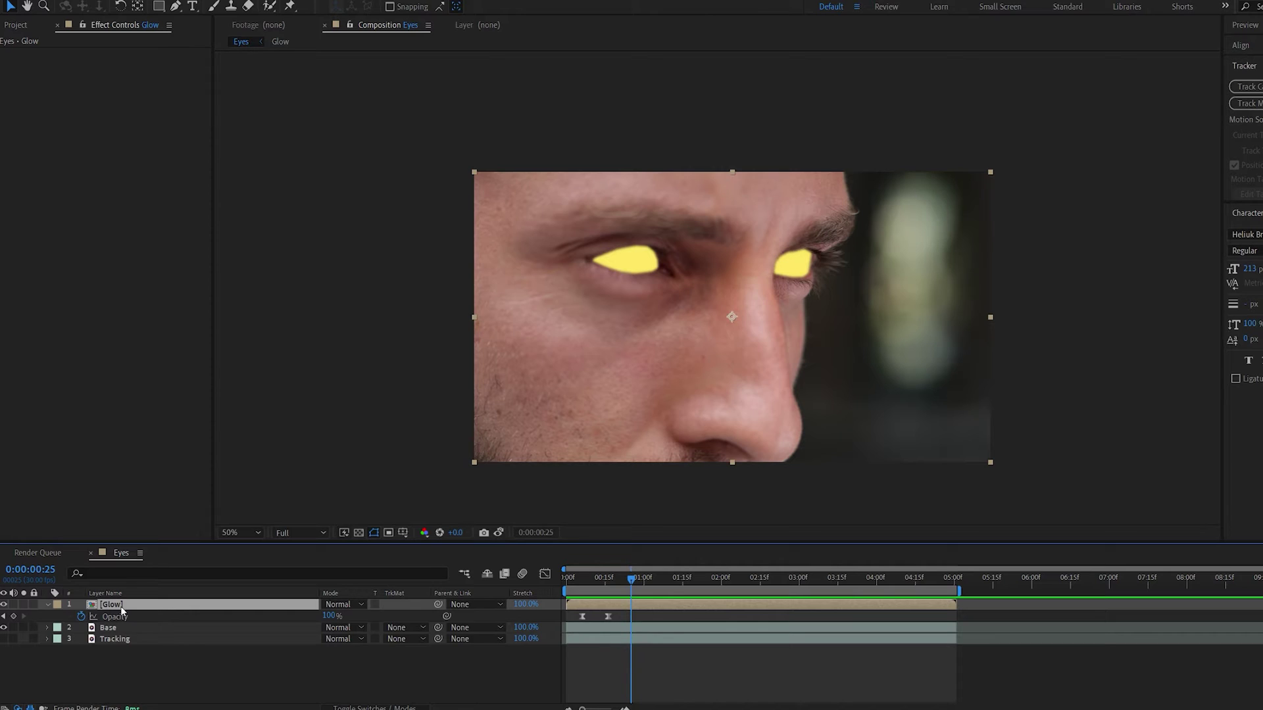
key(ctrl+space)
text(gl)
key(Return)
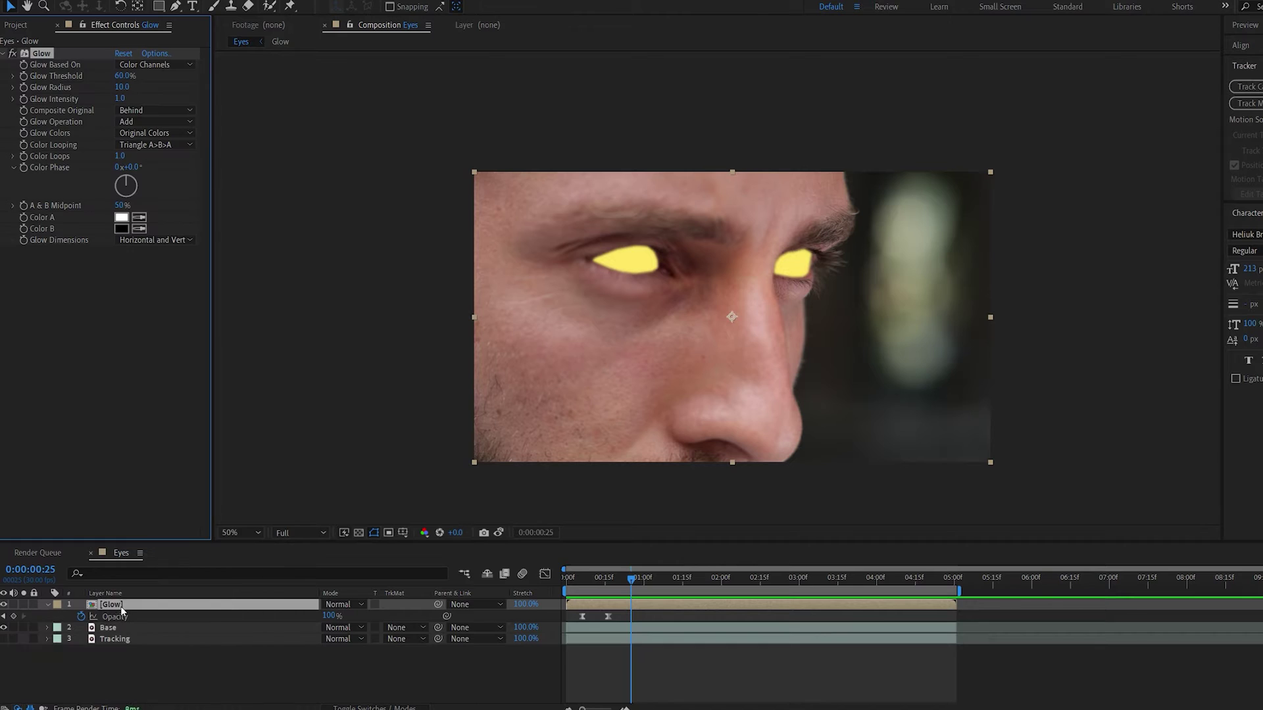
Set the Glow effect's threshold to 55%, radius to 60 and intensity to 0.5
click(124, 76)
text(55)
click(143, 88)
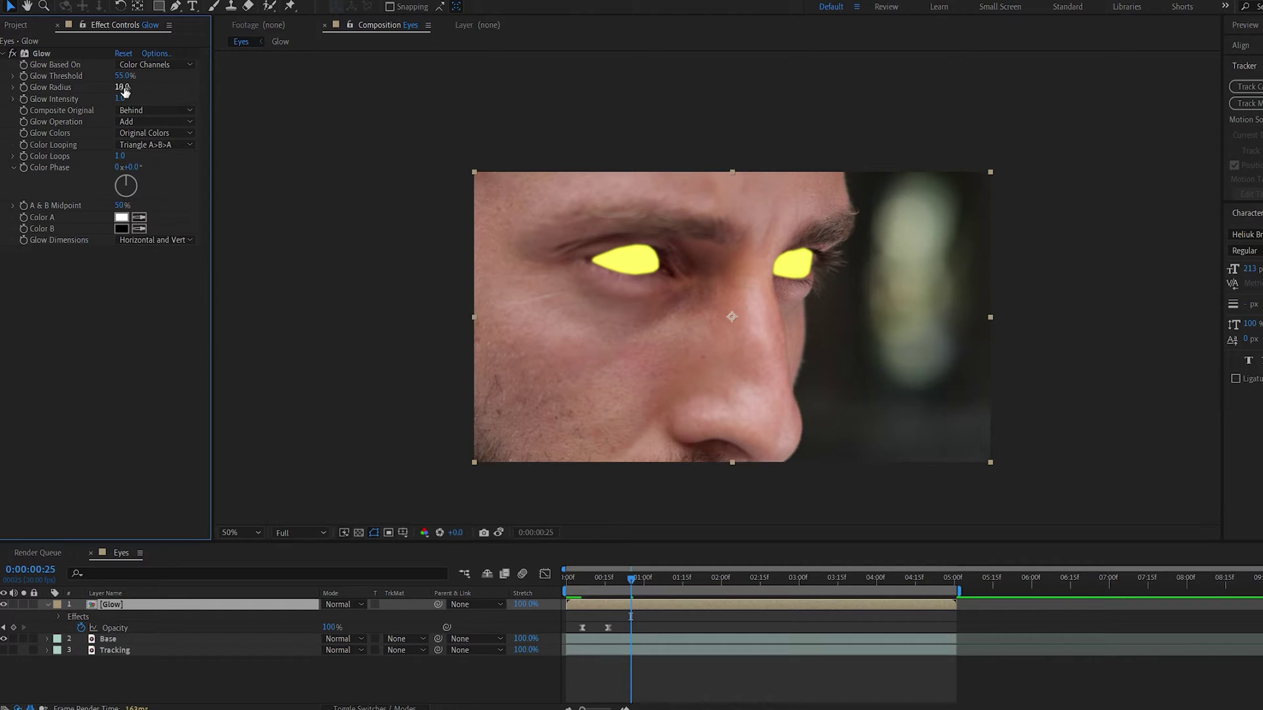
click(123, 88)
text(60)
key(Return)
click(120, 98)
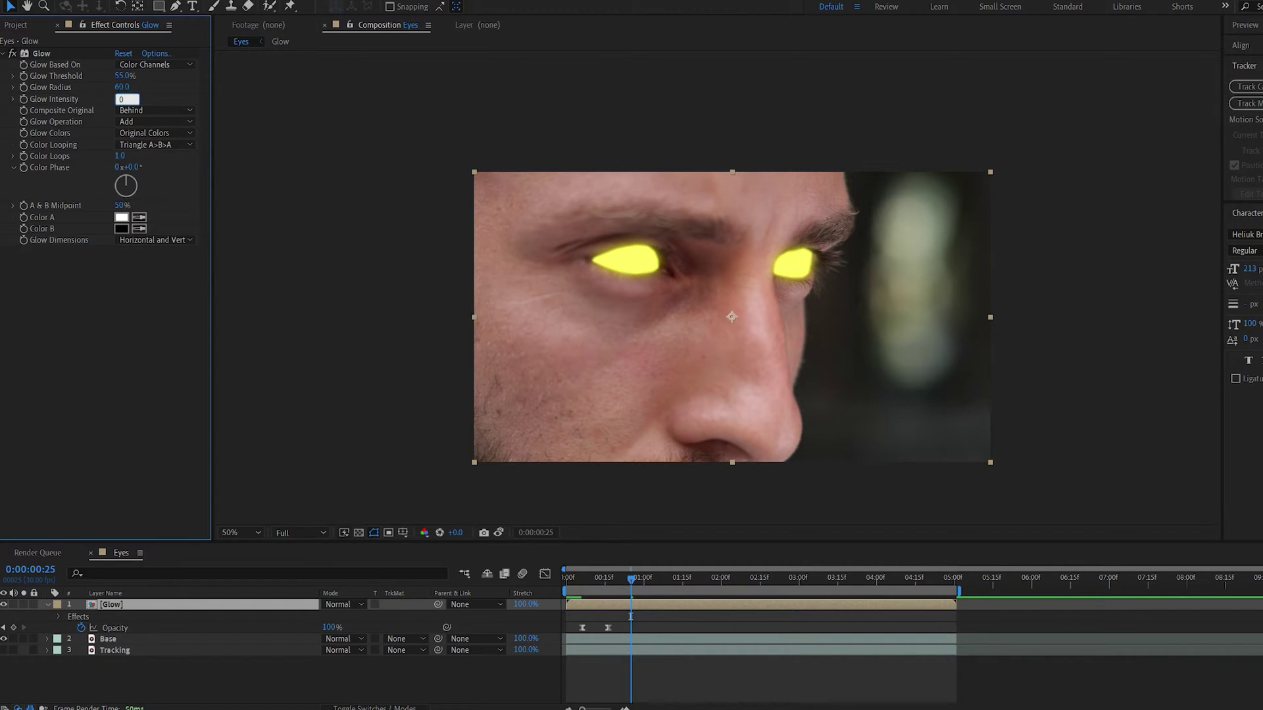
text(0.5)
key(Return)
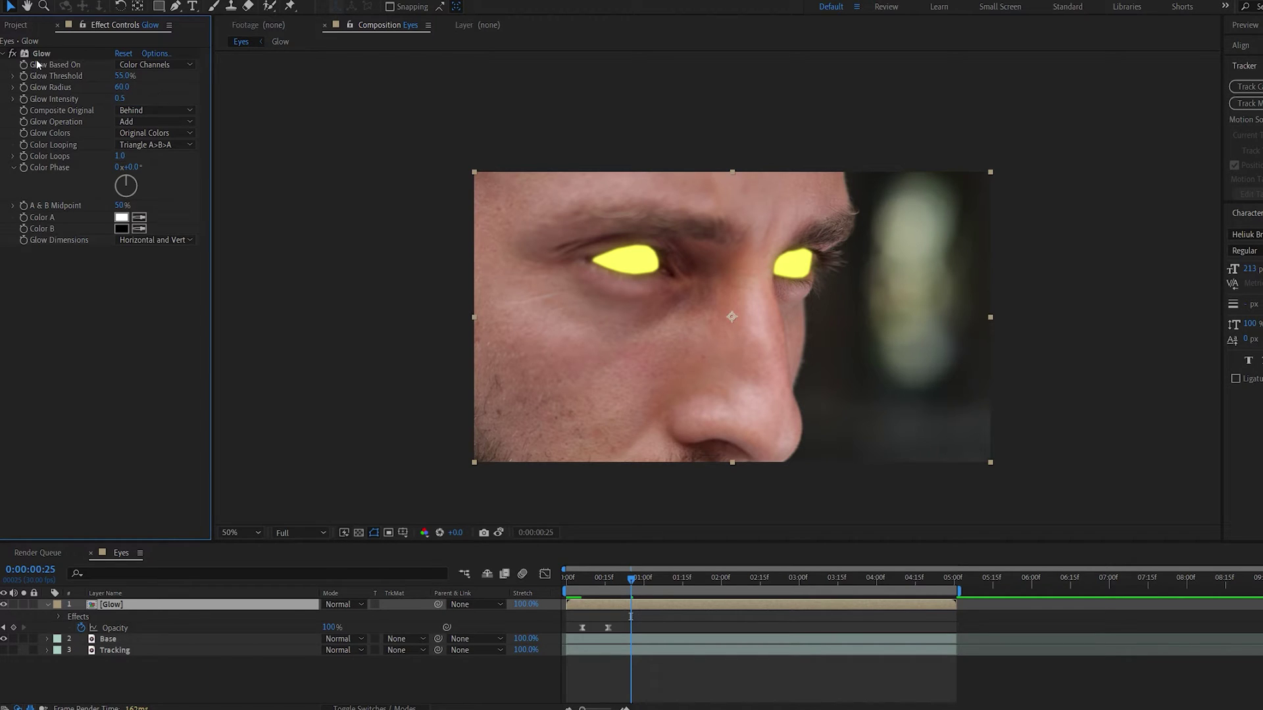
Duplicate the Glow effect and set the copy's threshold to 40%, radius to 200 and intensity to 1.2
click(37, 58)
key(ctrl+d)
click(122, 274)
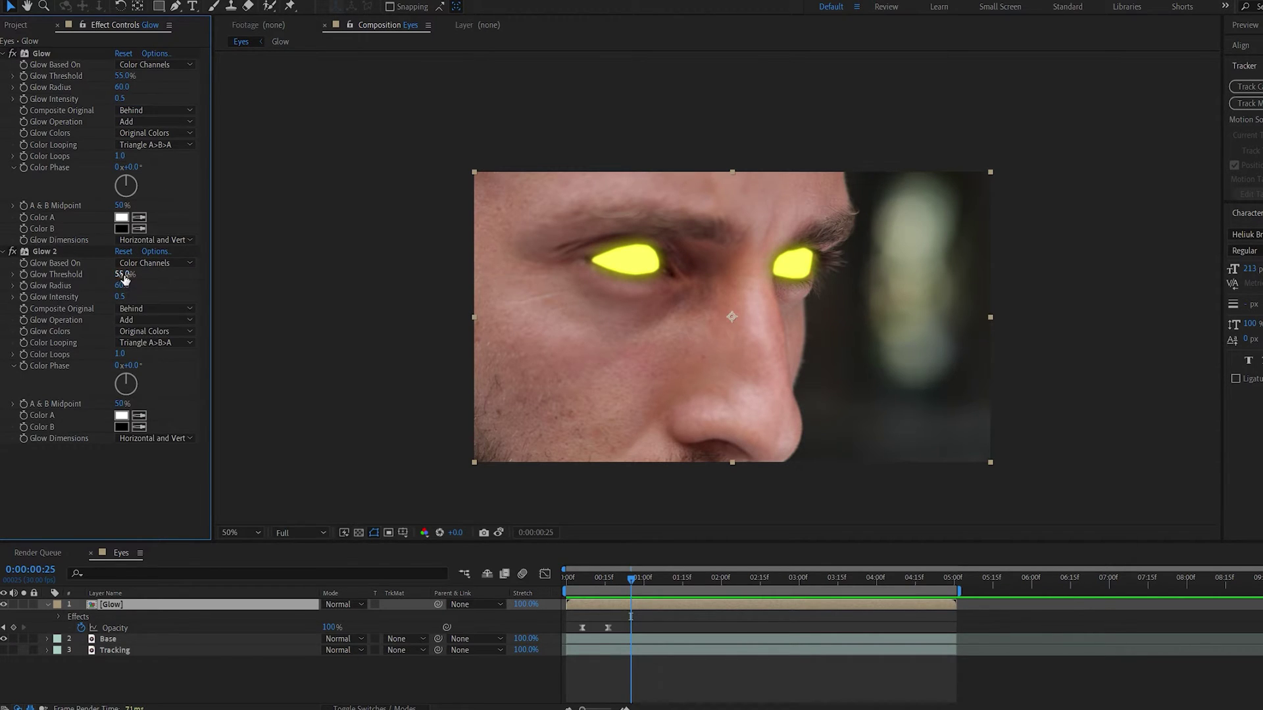
text(40)
key(Tab)
text(200)
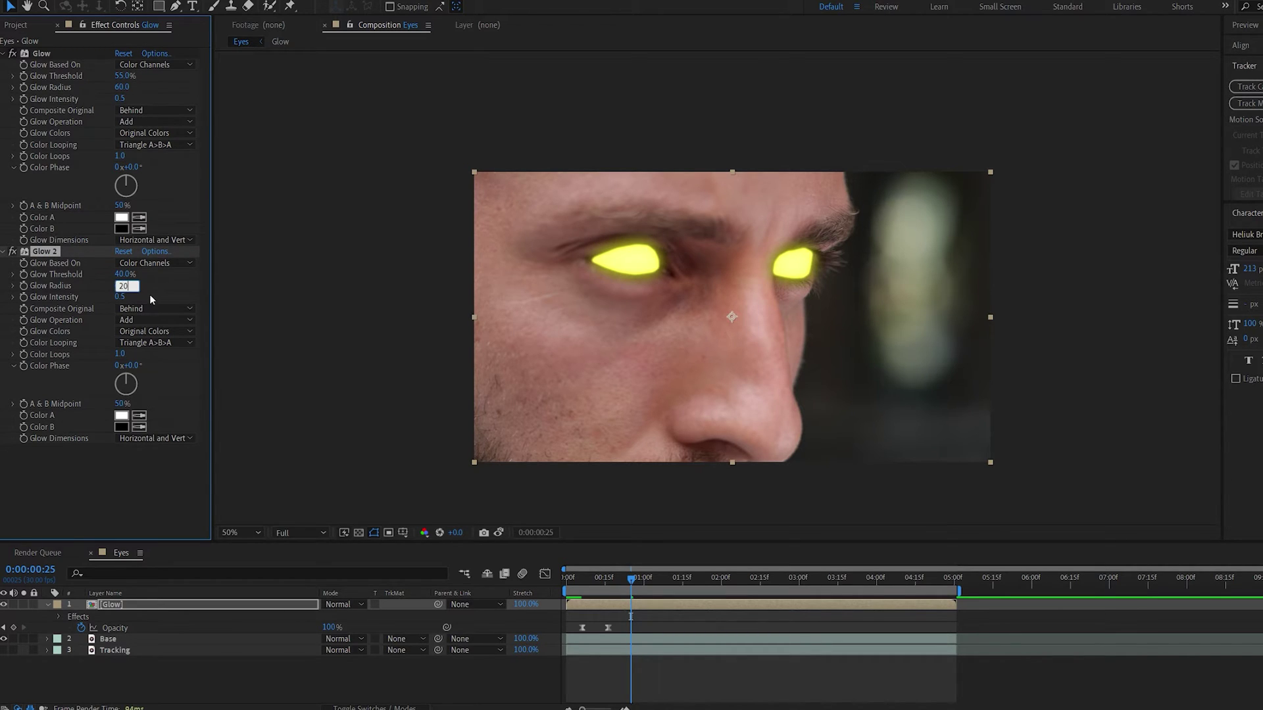
key(Return)
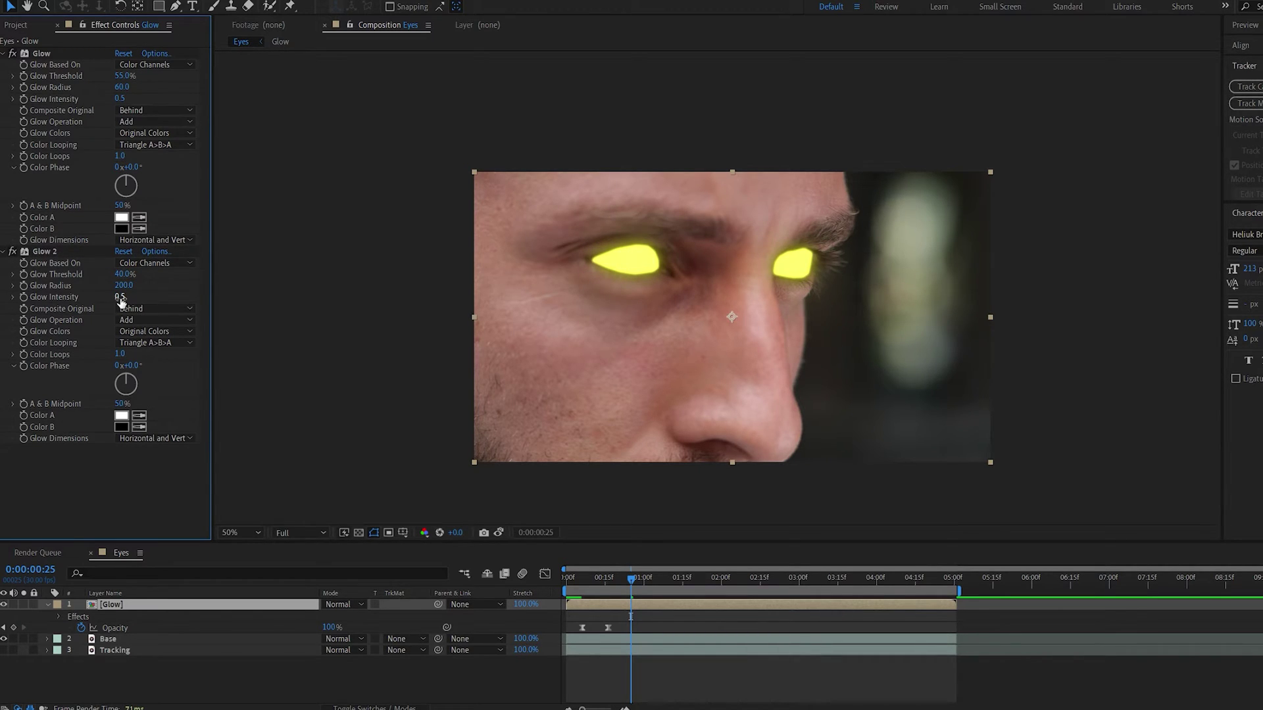
click(120, 298)
text(1.2)
key(Return)
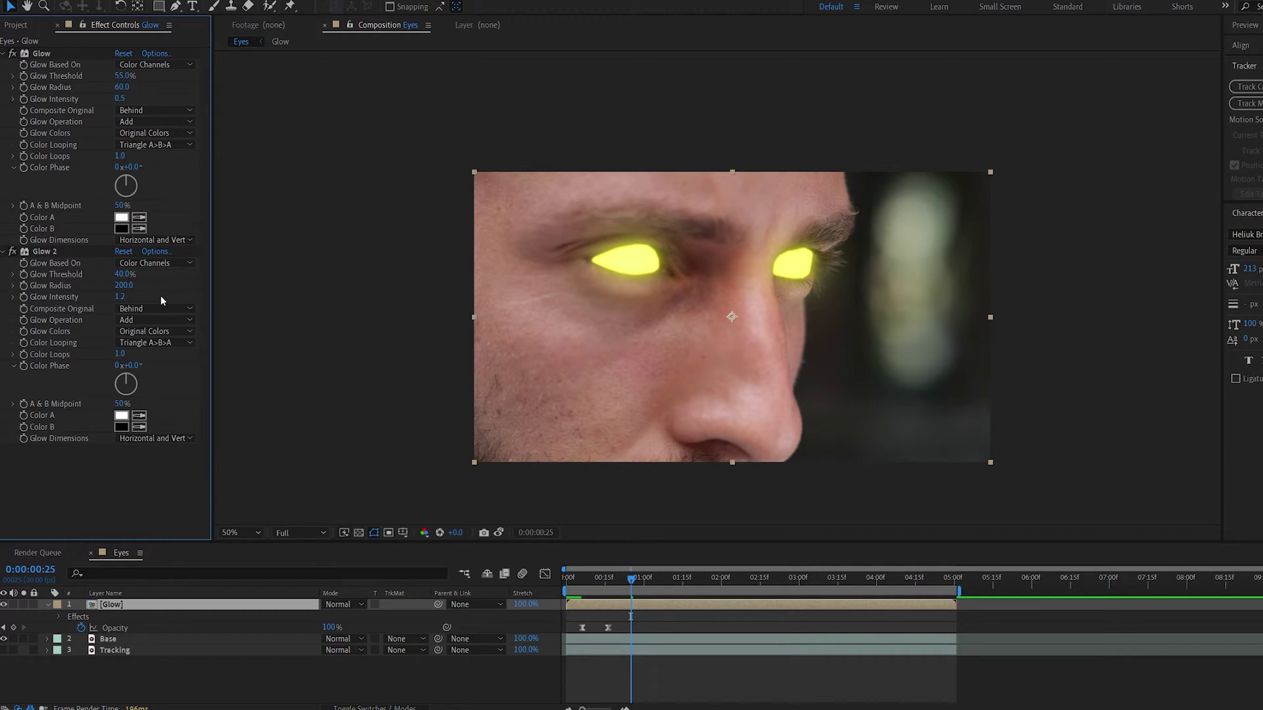
Duplicate the second Glow effect and set the copy's threshold to 50%, radius to 250 and intensity to 0.5
click(45, 253)
key(ctrl+d)
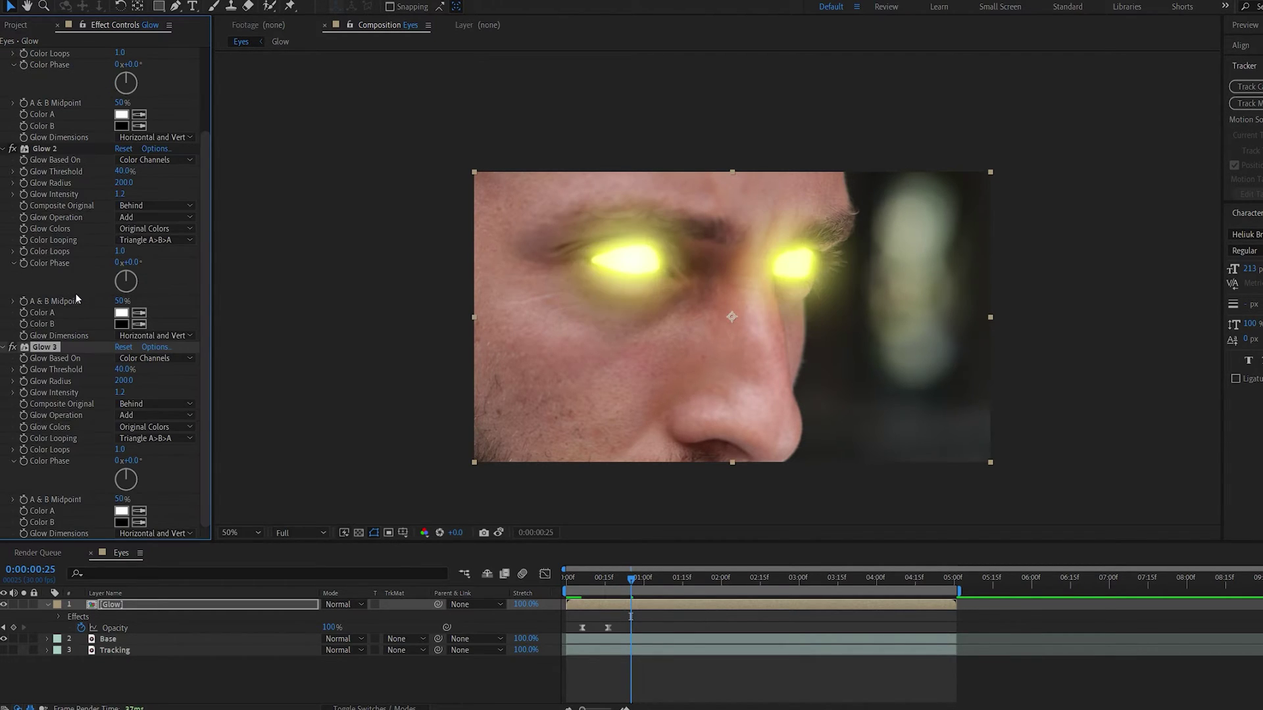
click(124, 371)
text(50)
key(Return)
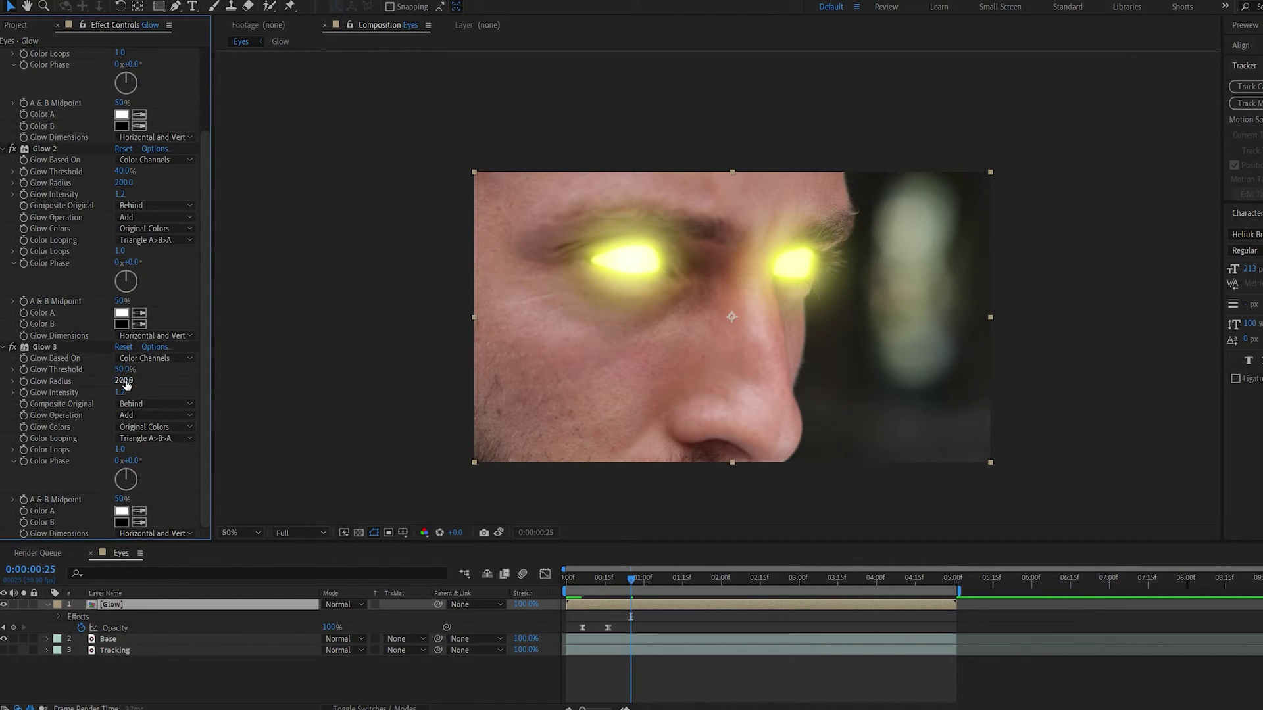
click(125, 382)
text(2)
click(123, 392)
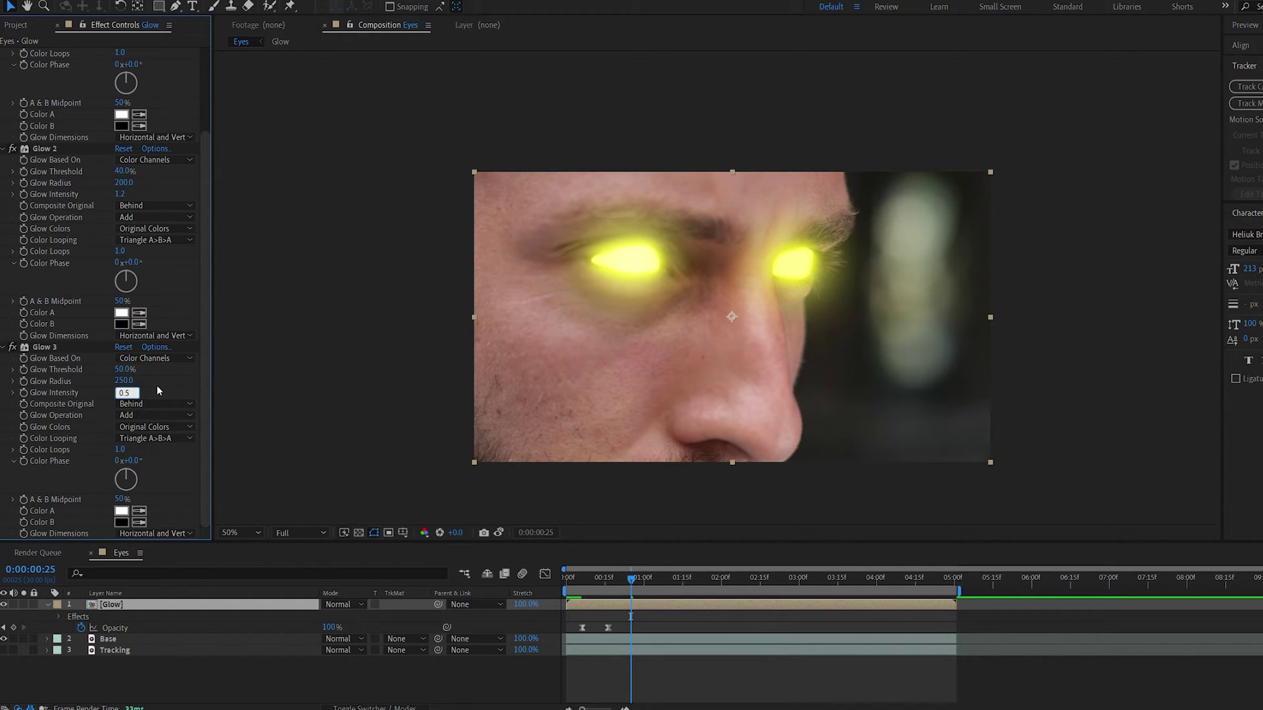
key(Return)
Collapse the settings of all three Glow effects
click(41, 347)
key(ctrl+a)
click(4, 346)
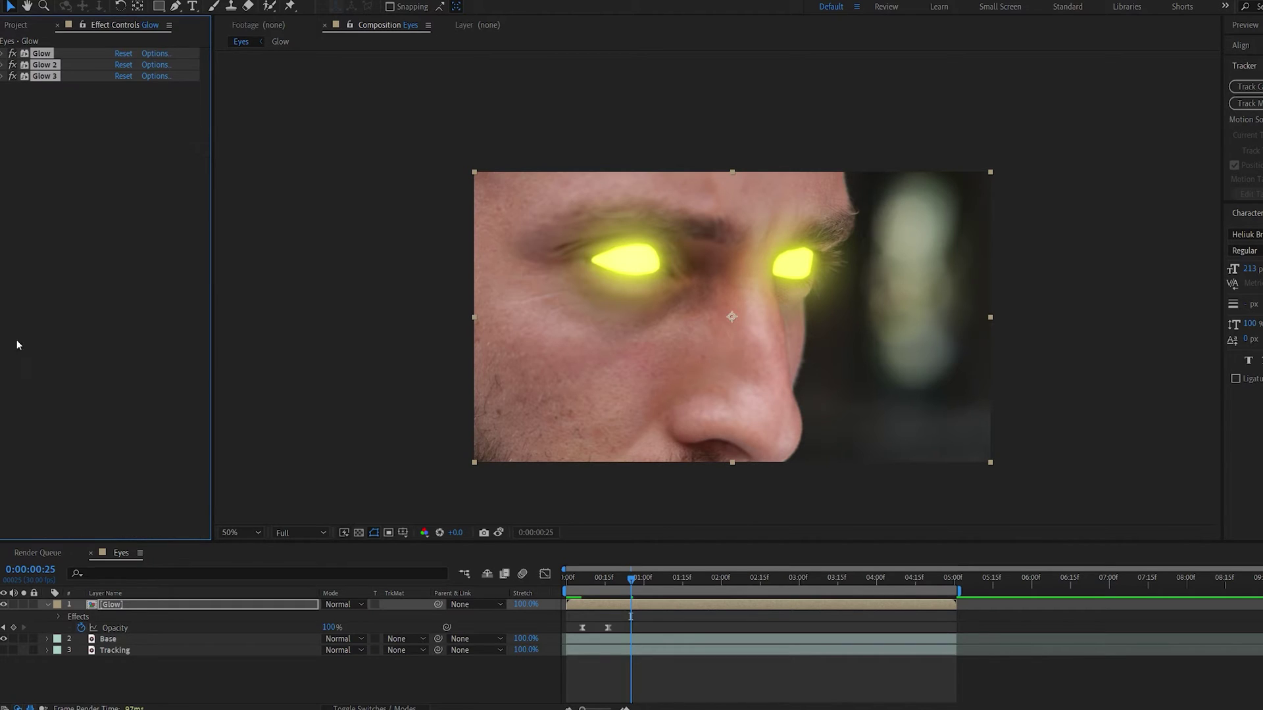
click(117, 239)
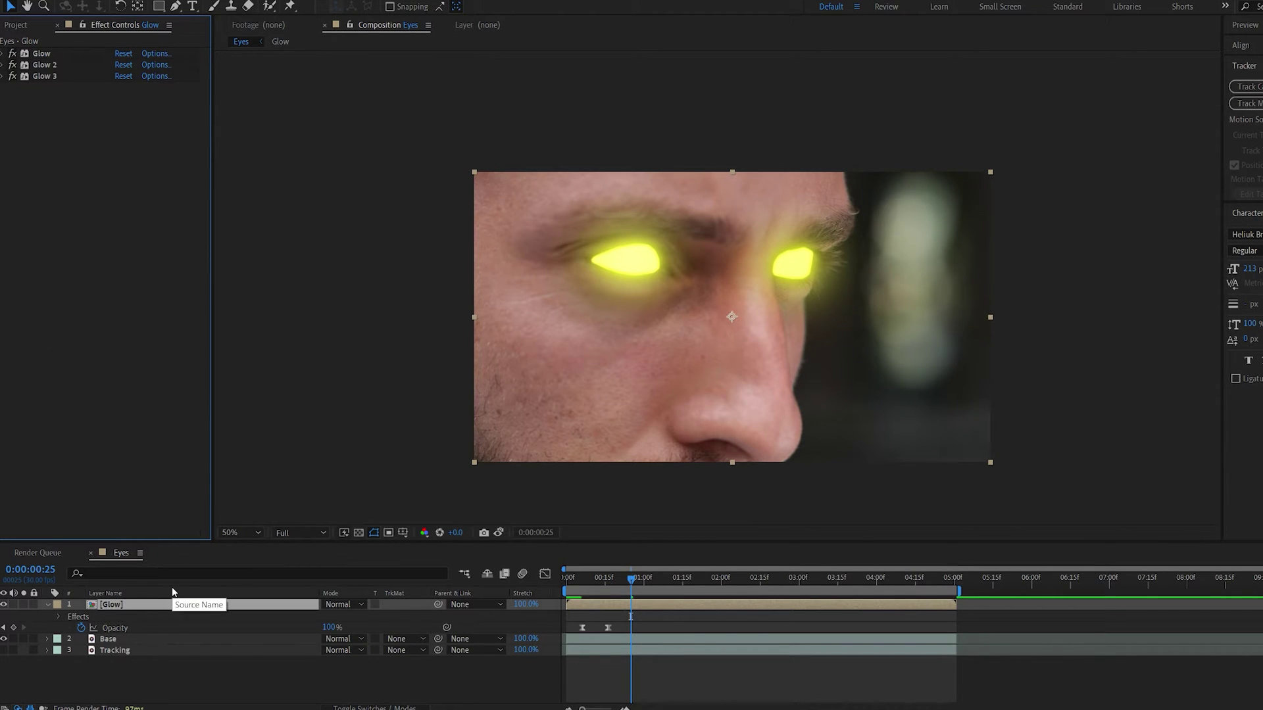
Apply a Tint effect to the Glow layer and set its Amount to Tint to 30%
key(ctrl+space)
text(tint)
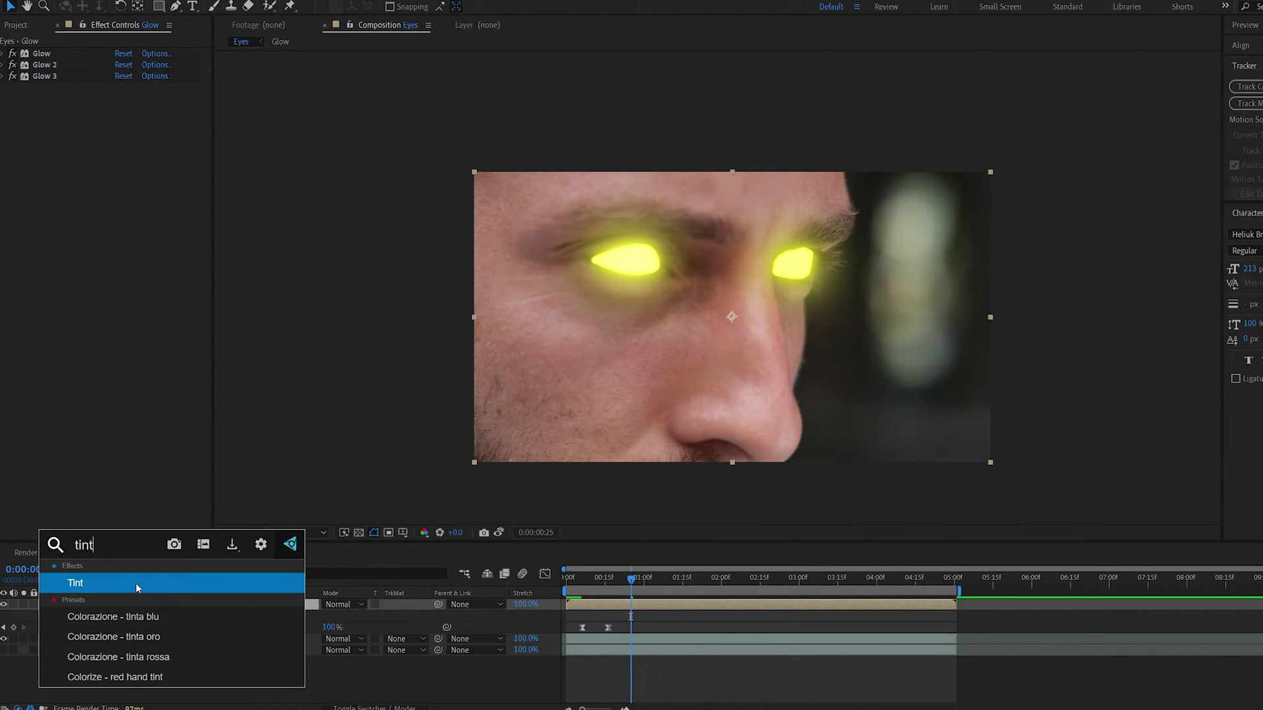
click(135, 582)
click(125, 121)
text(30)
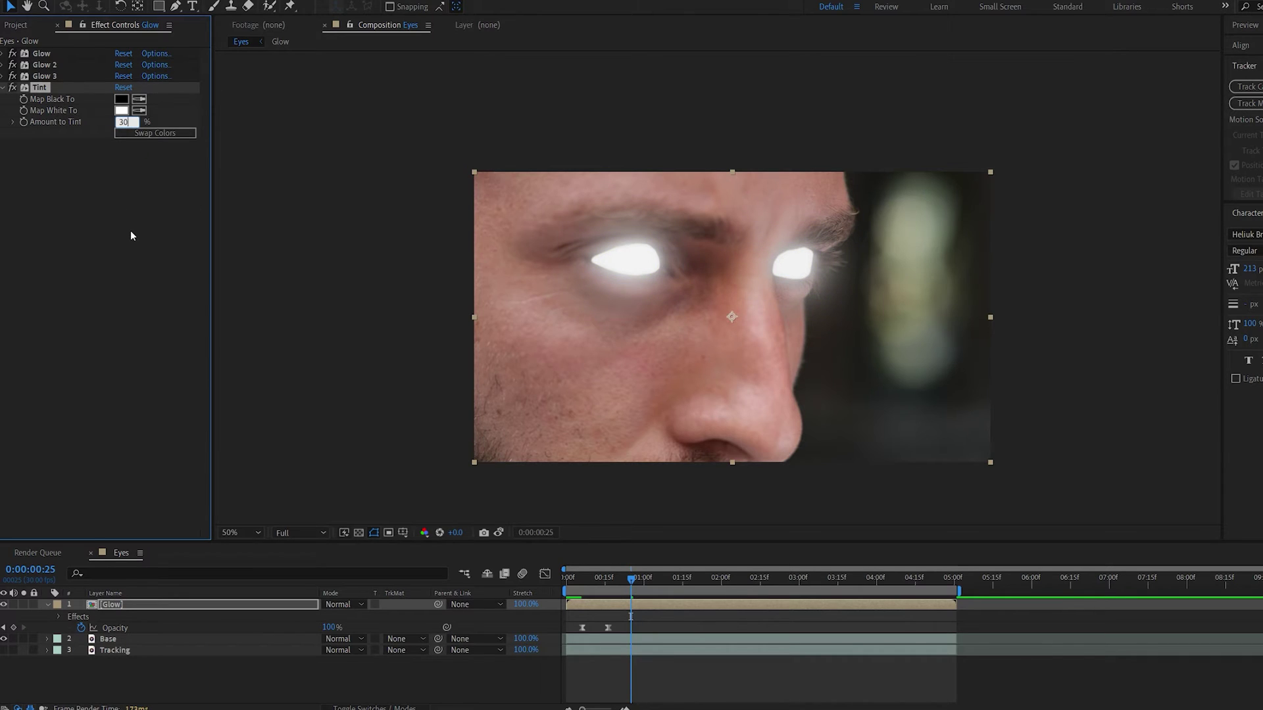
key(Return)
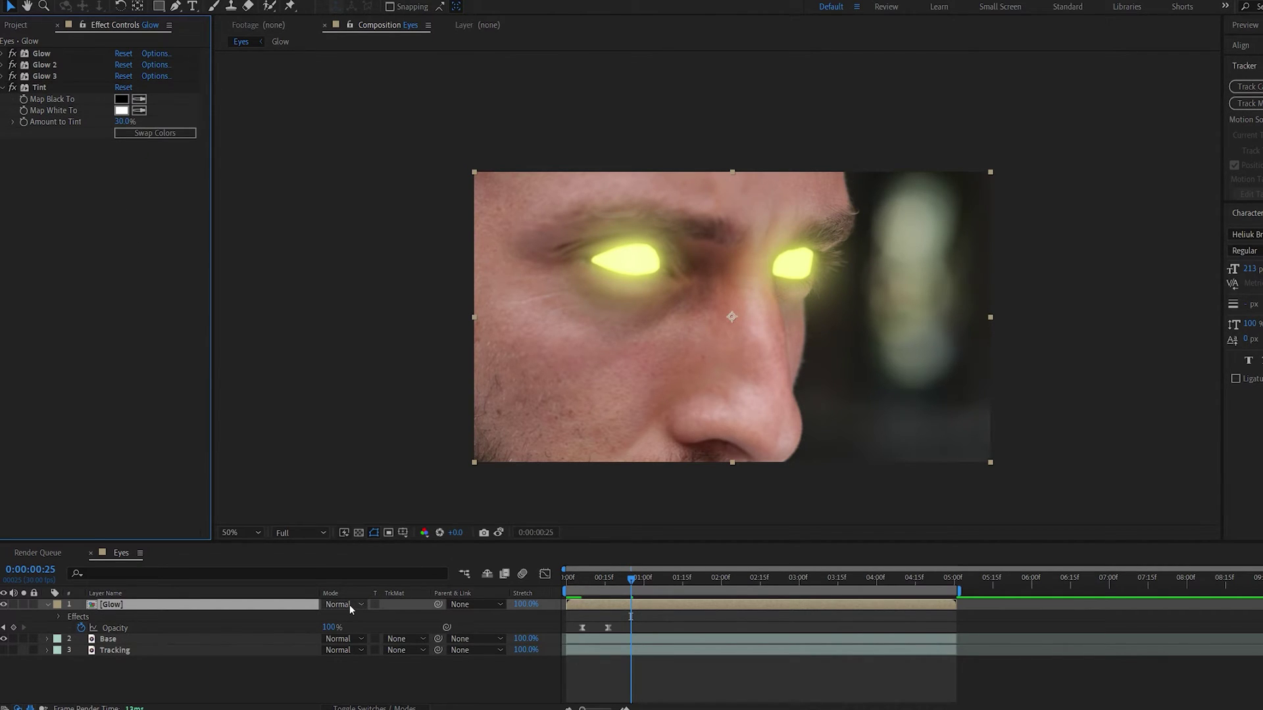
Set the Glow layer's blend mode to Add and its opacity keyframe at 0:00:00:16 to 80%
click(341, 607)
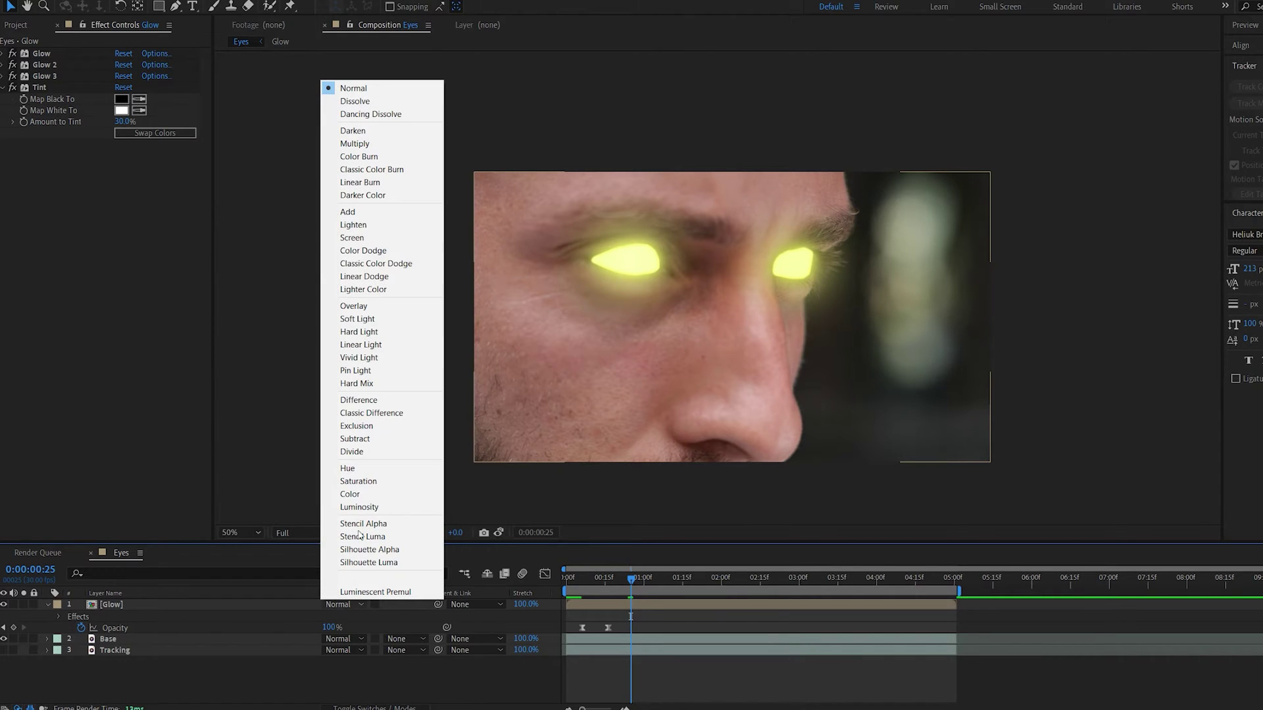
click(347, 212)
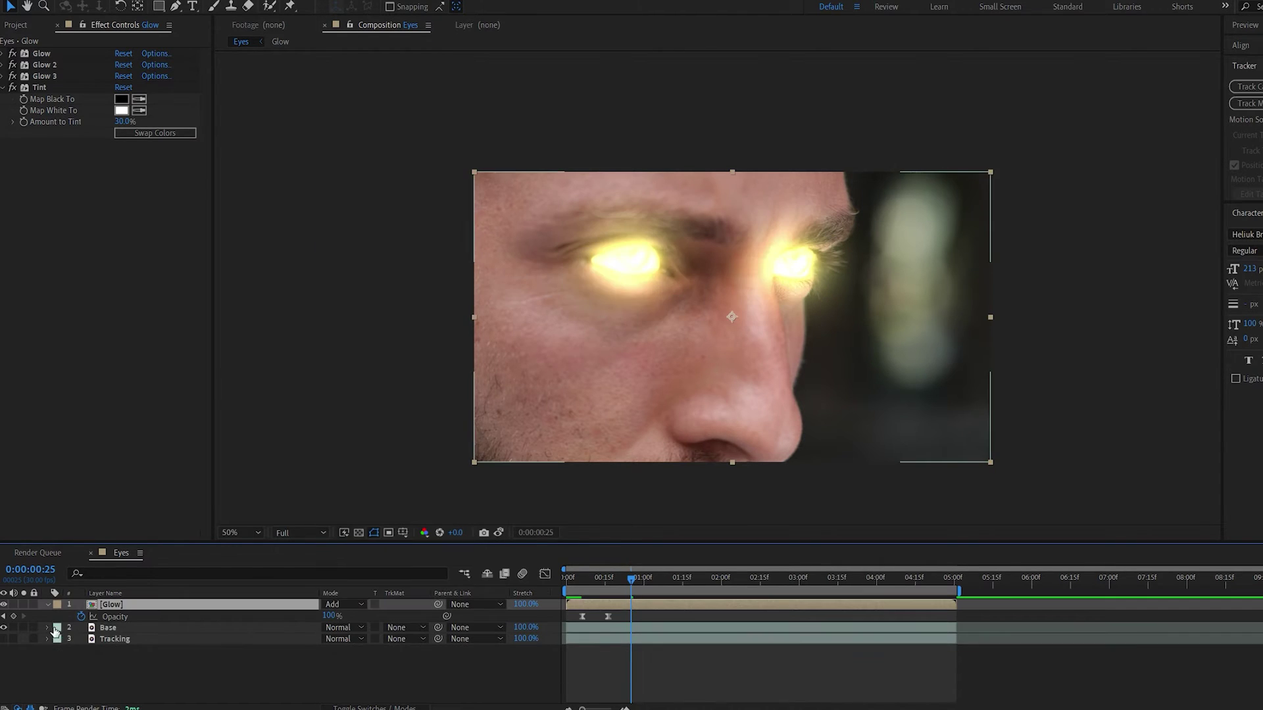
click(3, 616)
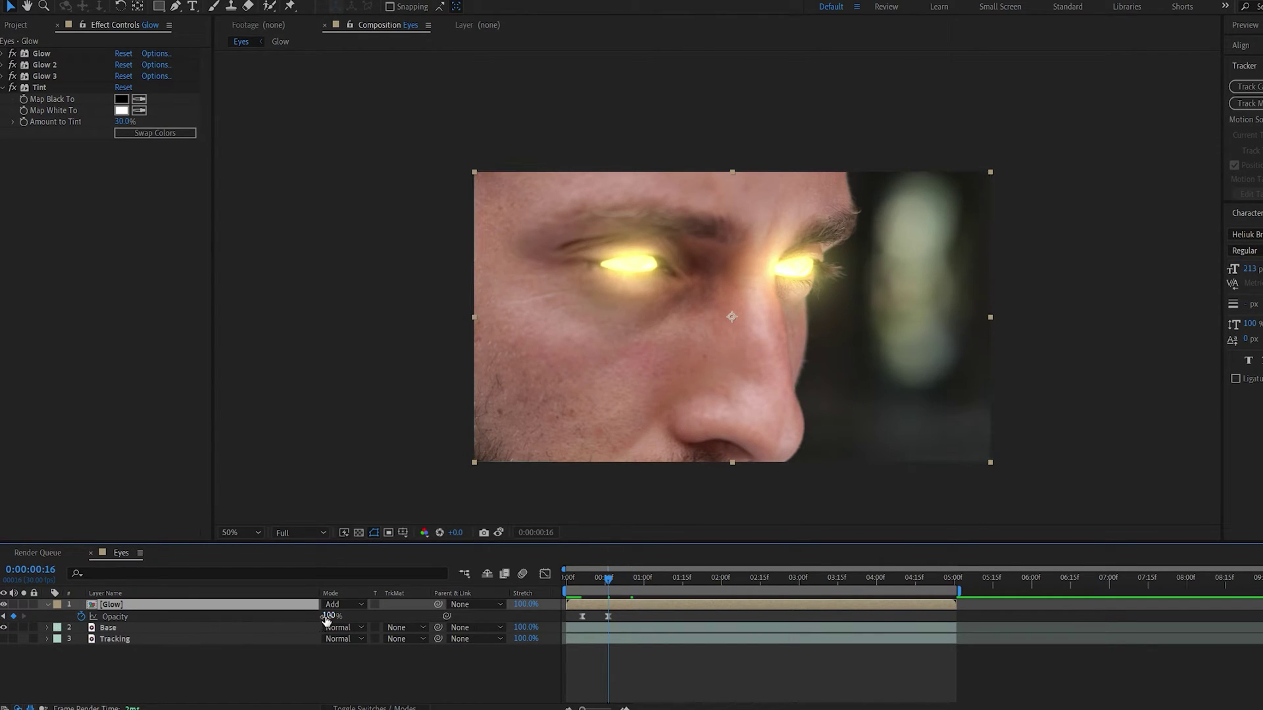
text(80)
key(Return)
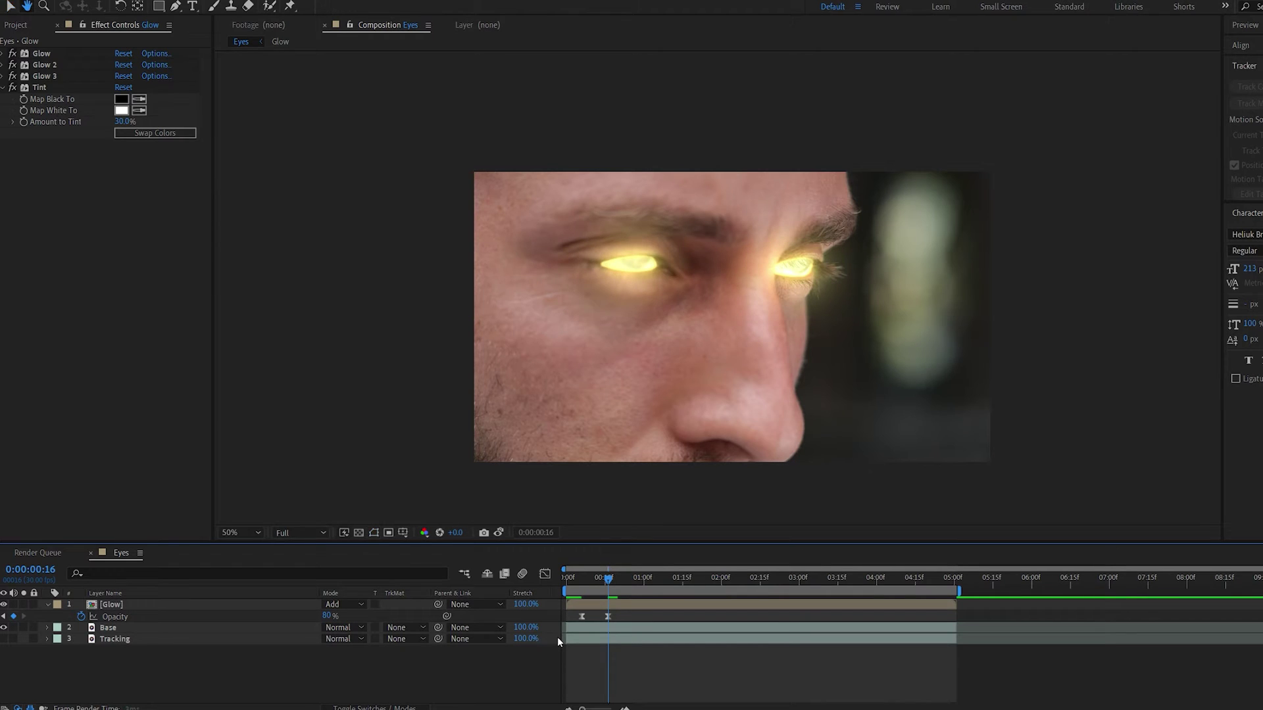
Preview the composition and try raising the Glow layer's opacity to 100% at 0:00:02:28
key(space)
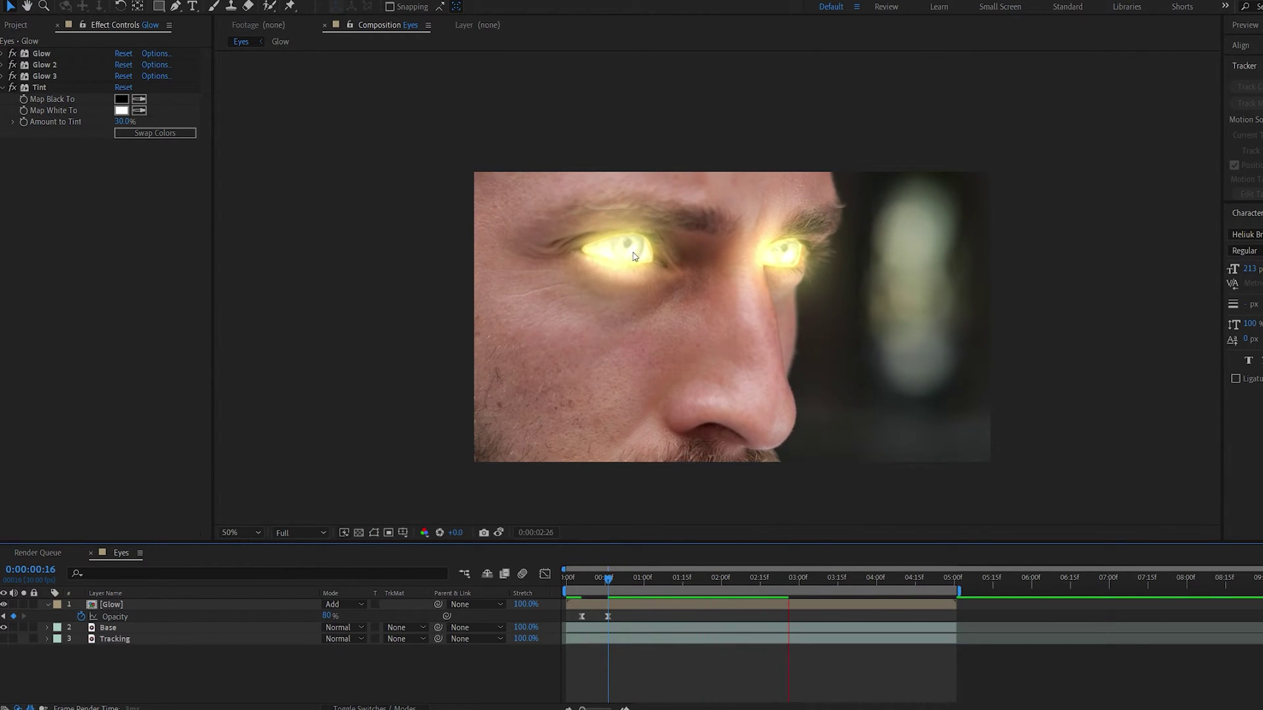
click(795, 579)
drag(327, 616, 358, 614)
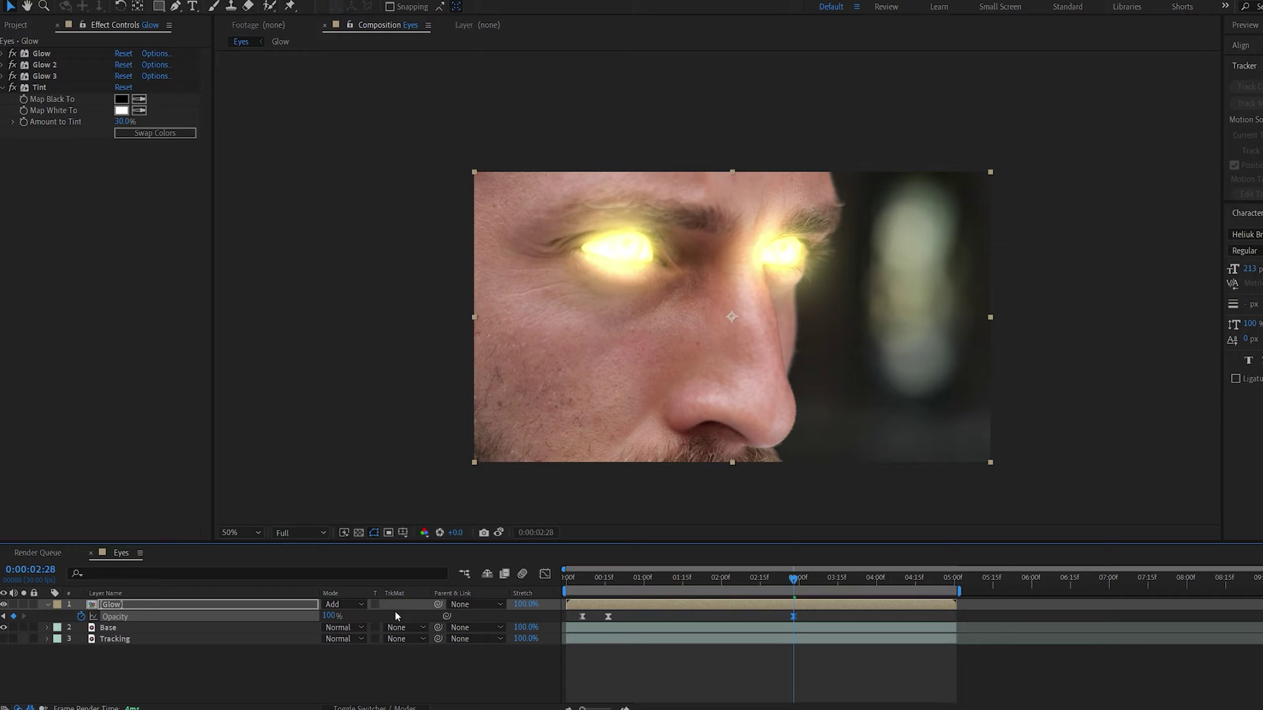
Add the expression wiggle(1,20) to the Glow layer's opacity and preview the flicker
mouse_move(641, 579)
mouse_down()
mouse_move(623, 579)
mouse_move(838, 579)
mouse_move(657, 579)
mouse_up()
click(117, 607)
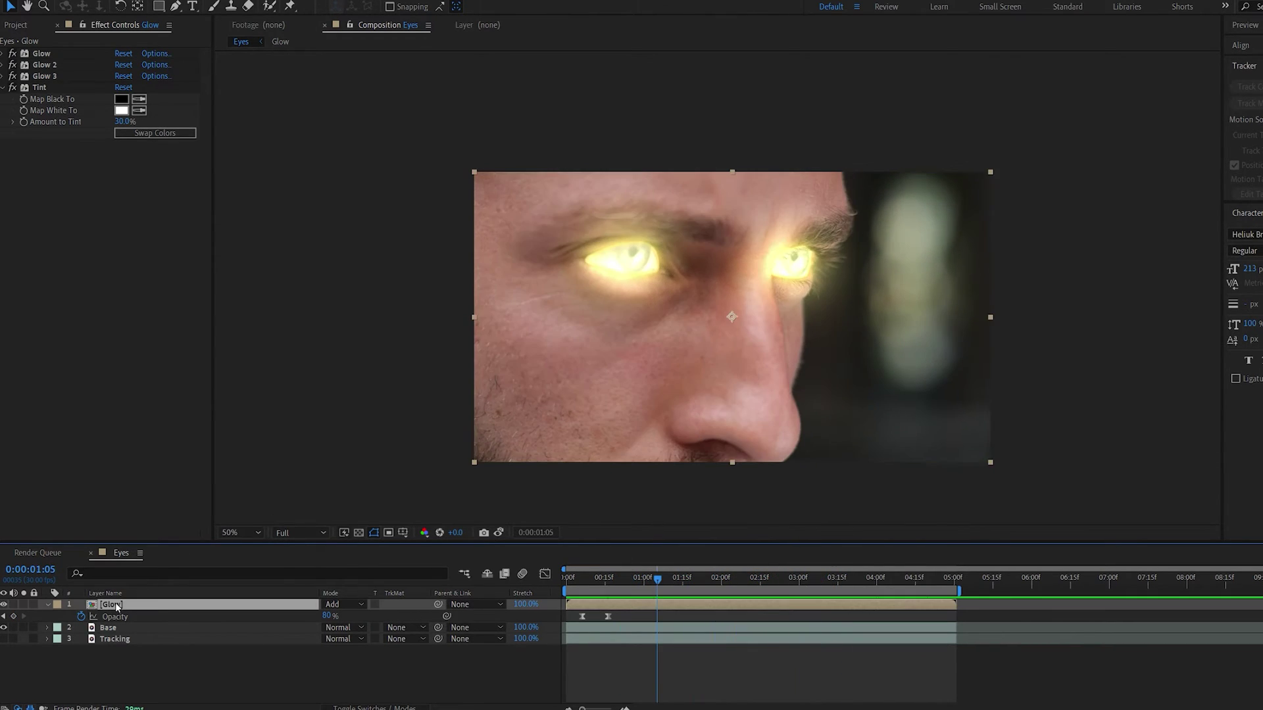
alt+click(81, 617)
text(wiggle)
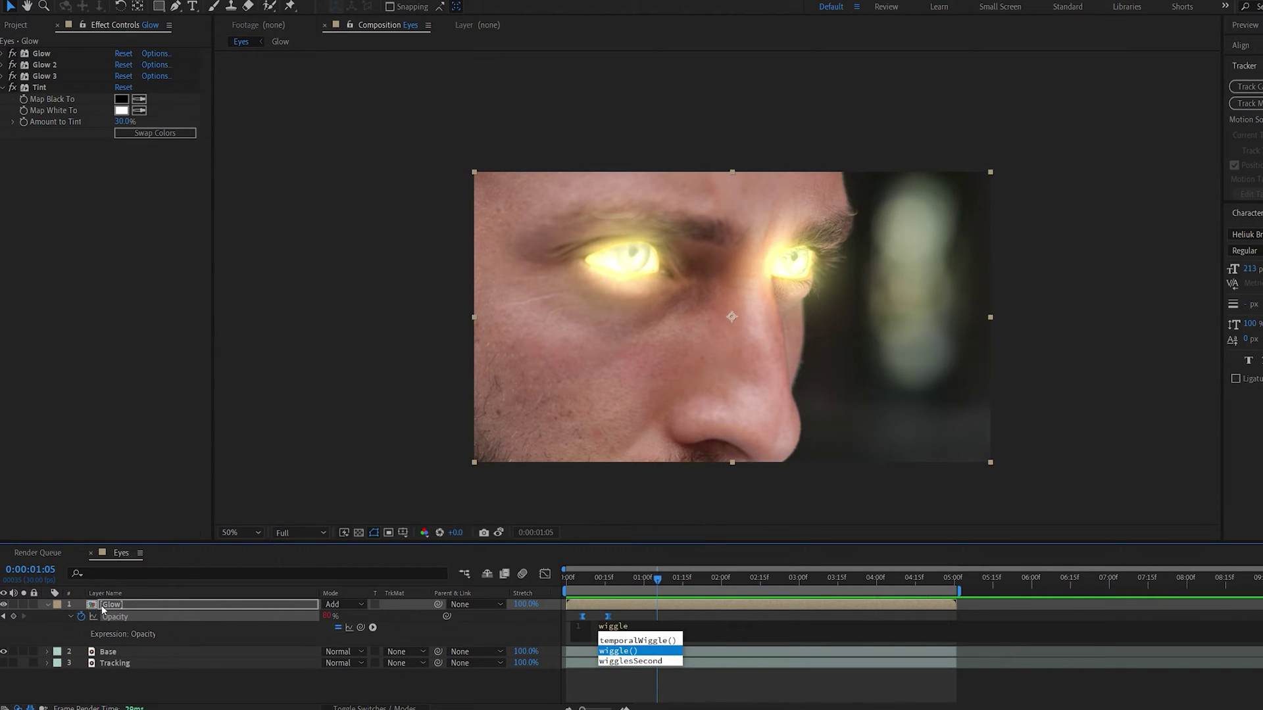
key(Return)
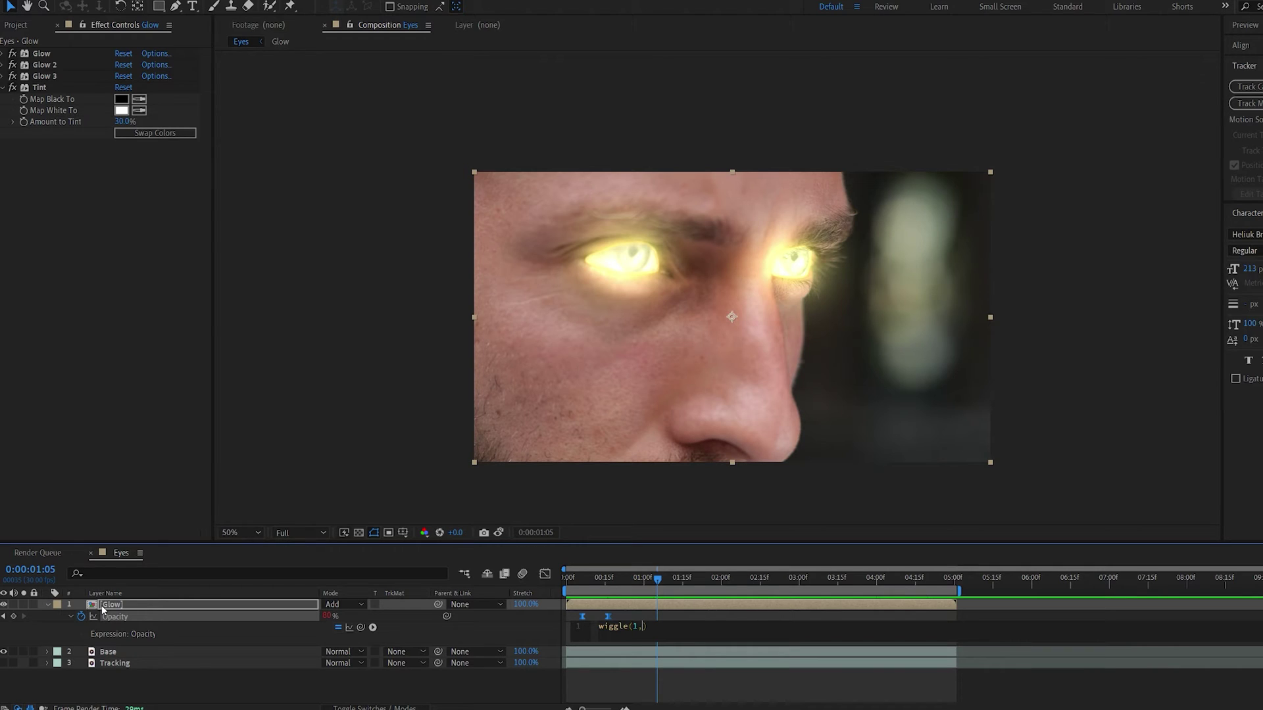
click(687, 666)
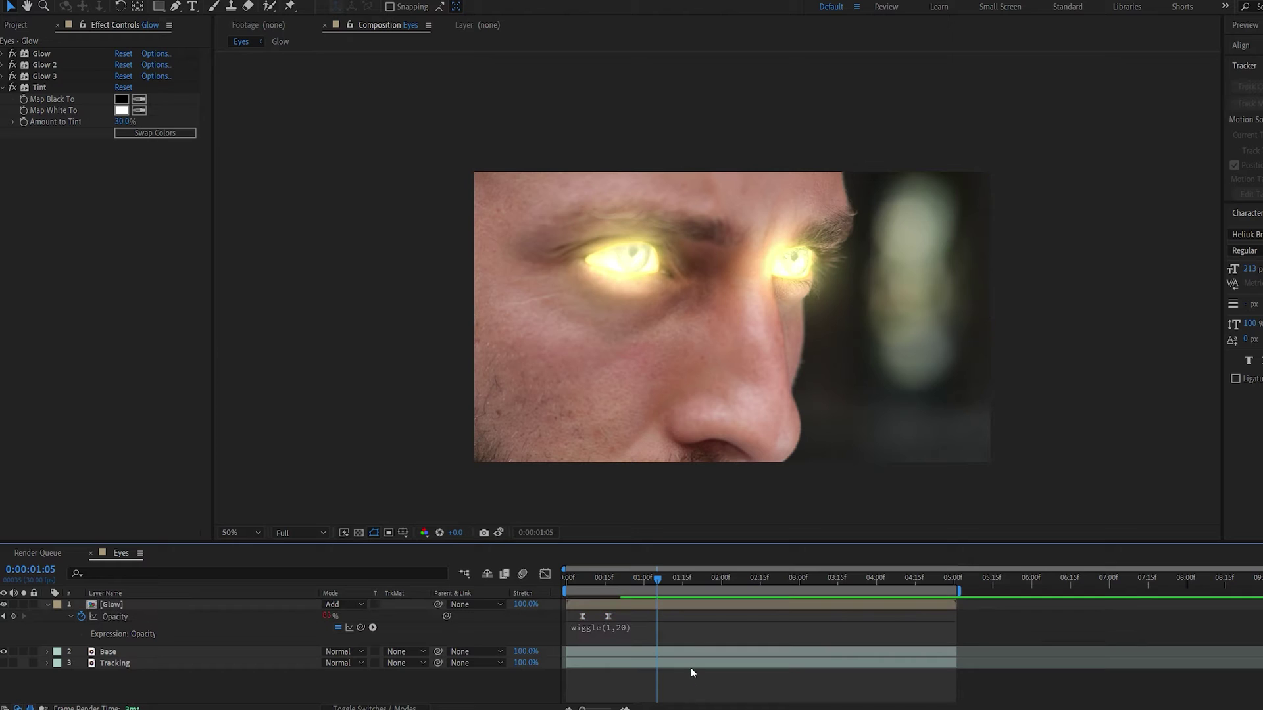
key(space)
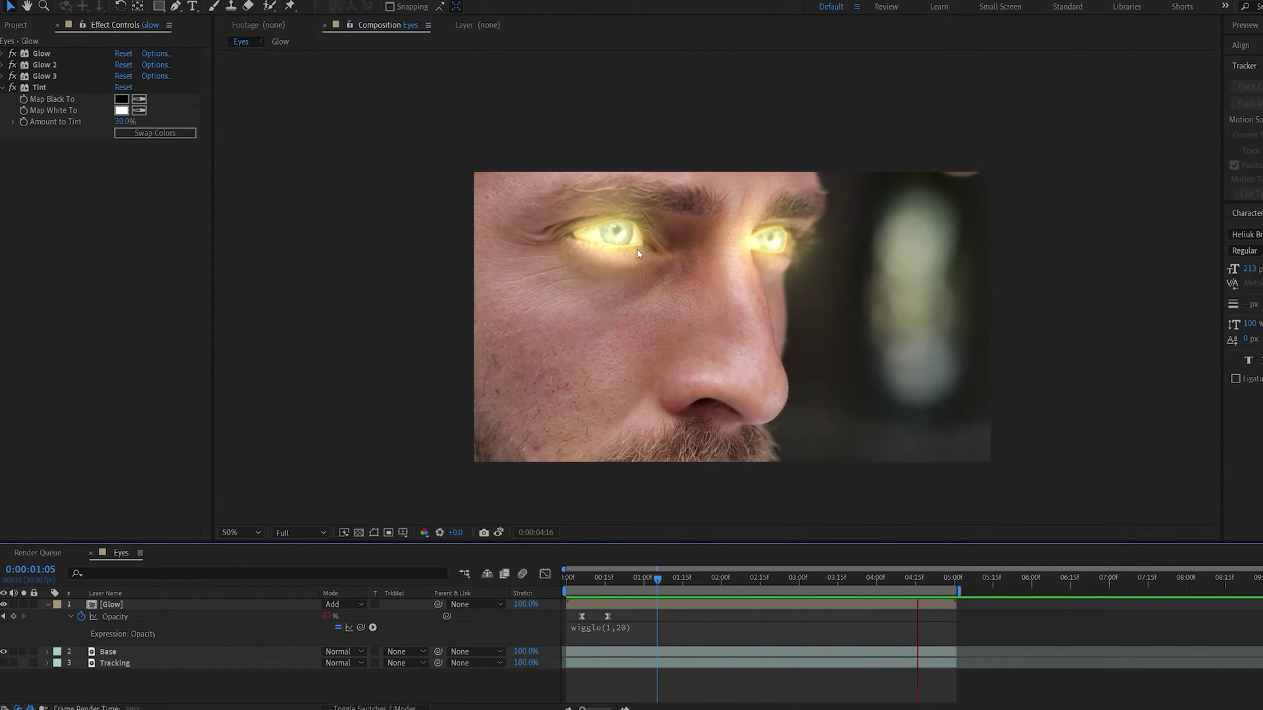
key(space)
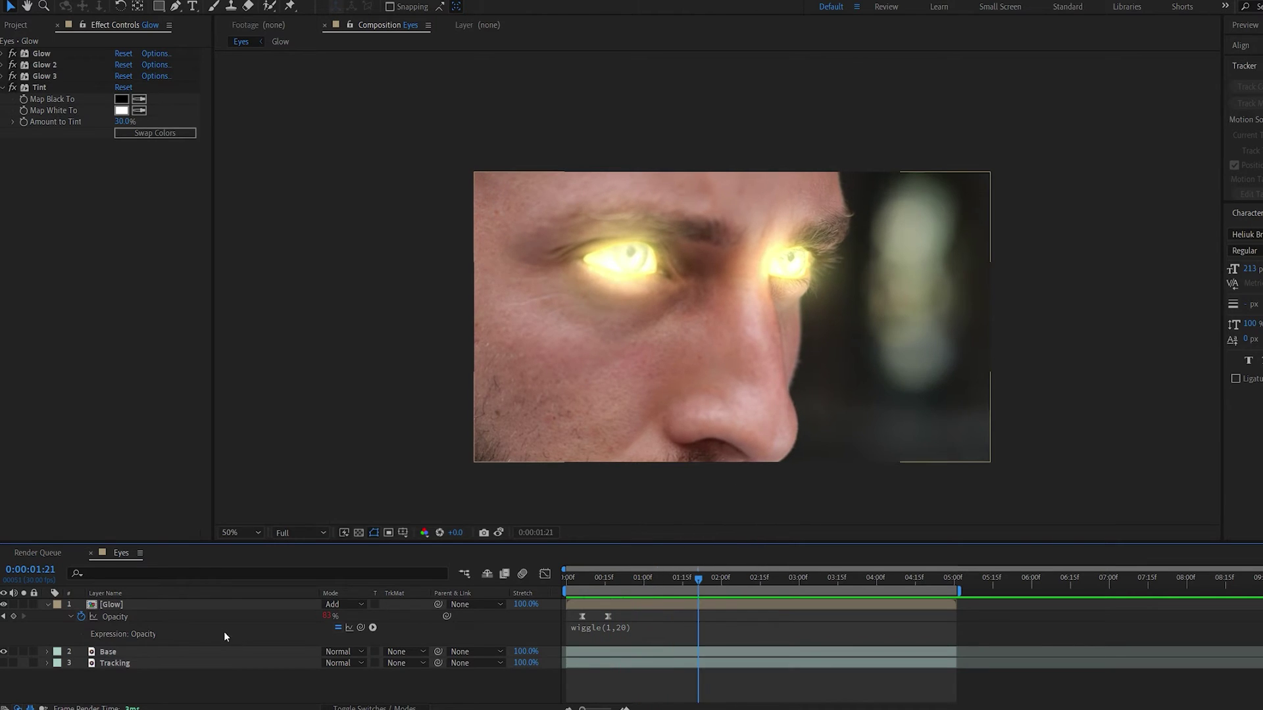
Duplicate the Glow layer and delete all effects from the duplicate
click(152, 604)
key(ctrl+d)
click(42, 55)
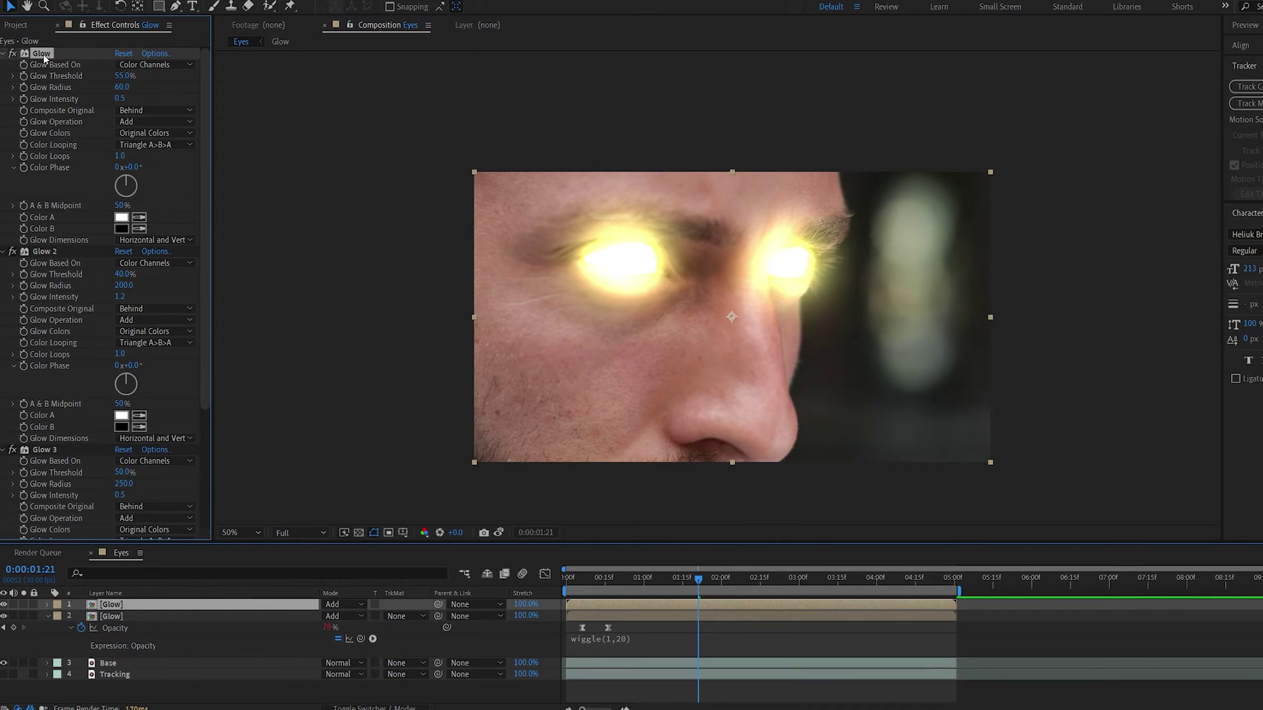
key(ctrl+a)
key(Delete)
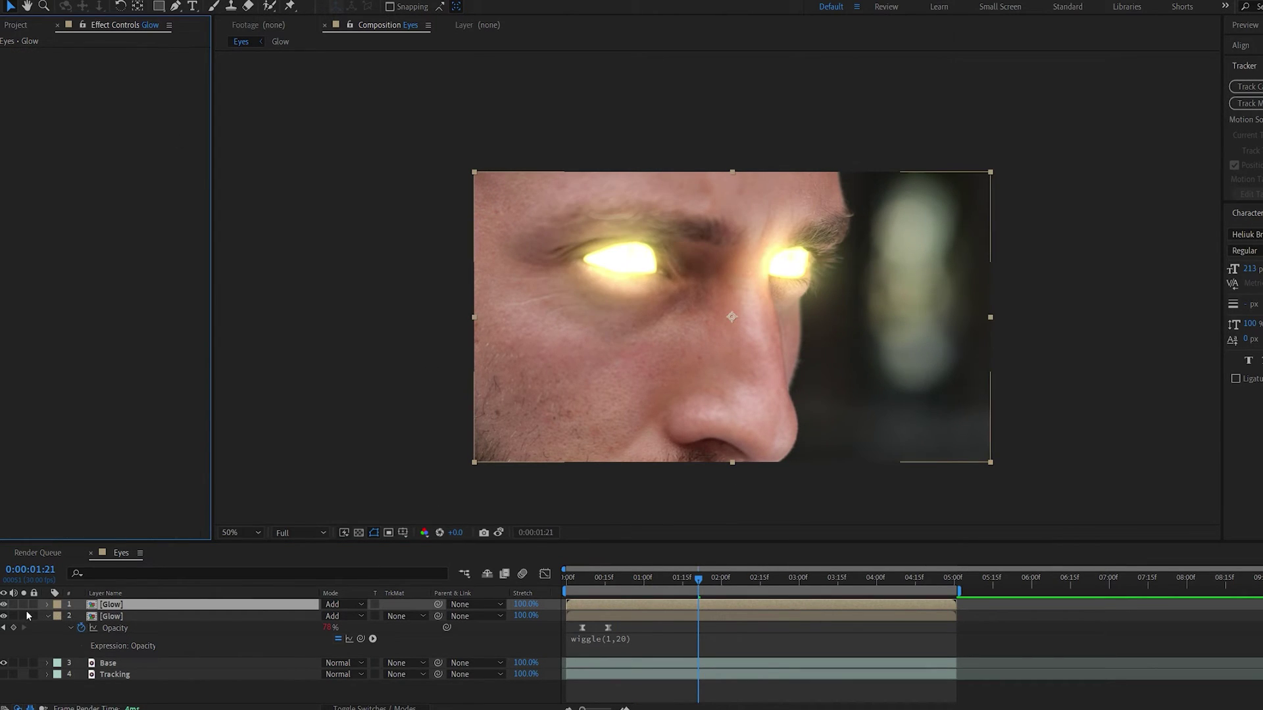
Solo the duplicate Glow layer and apply CC Radial Fast Blur with its center at about 2, 474
click(23, 605)
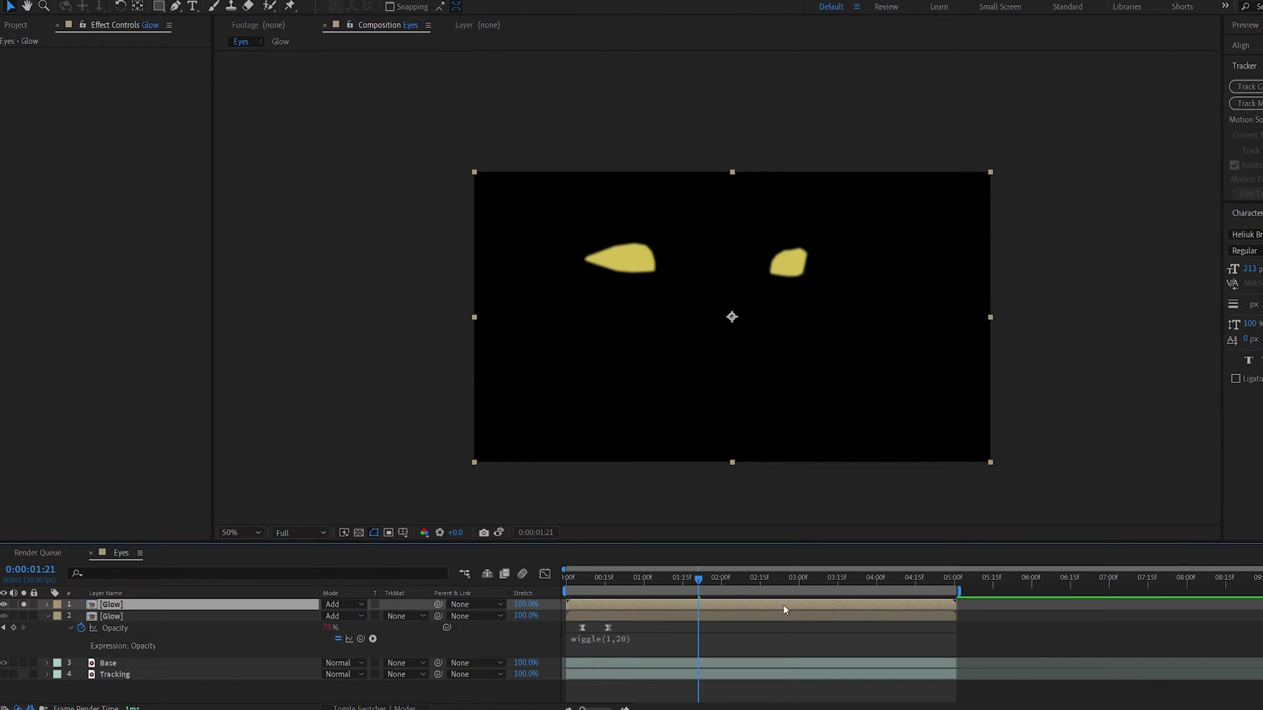
key(ctrl+space)
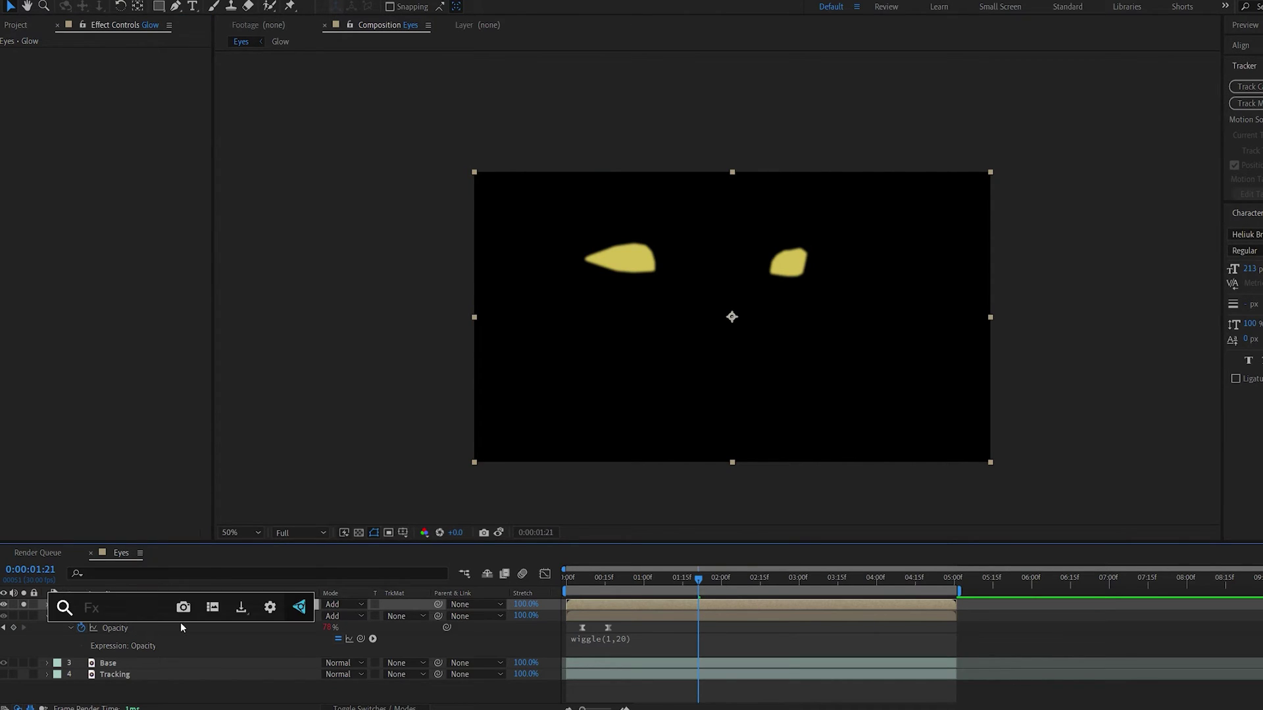
text(cc ra)
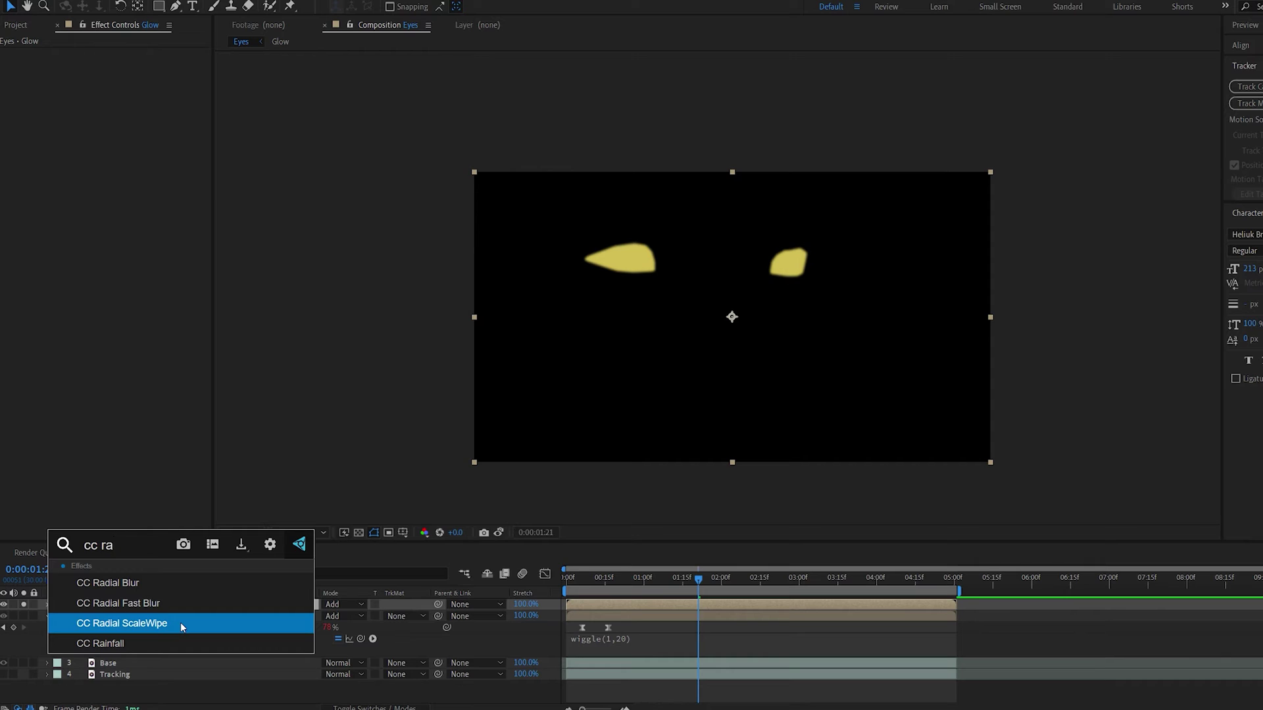
click(181, 608)
drag(733, 318, 474, 298)
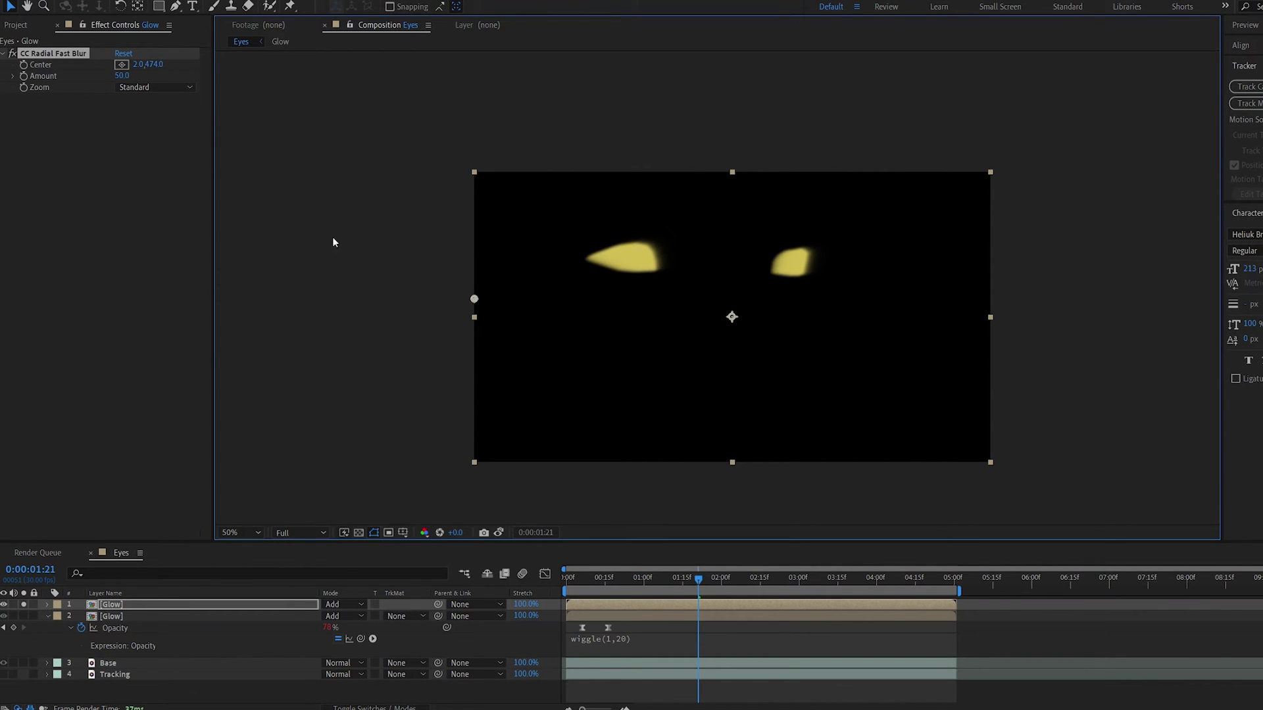
Set the CC Radial Fast Blur amount to 95
click(122, 76)
click(500, 346)
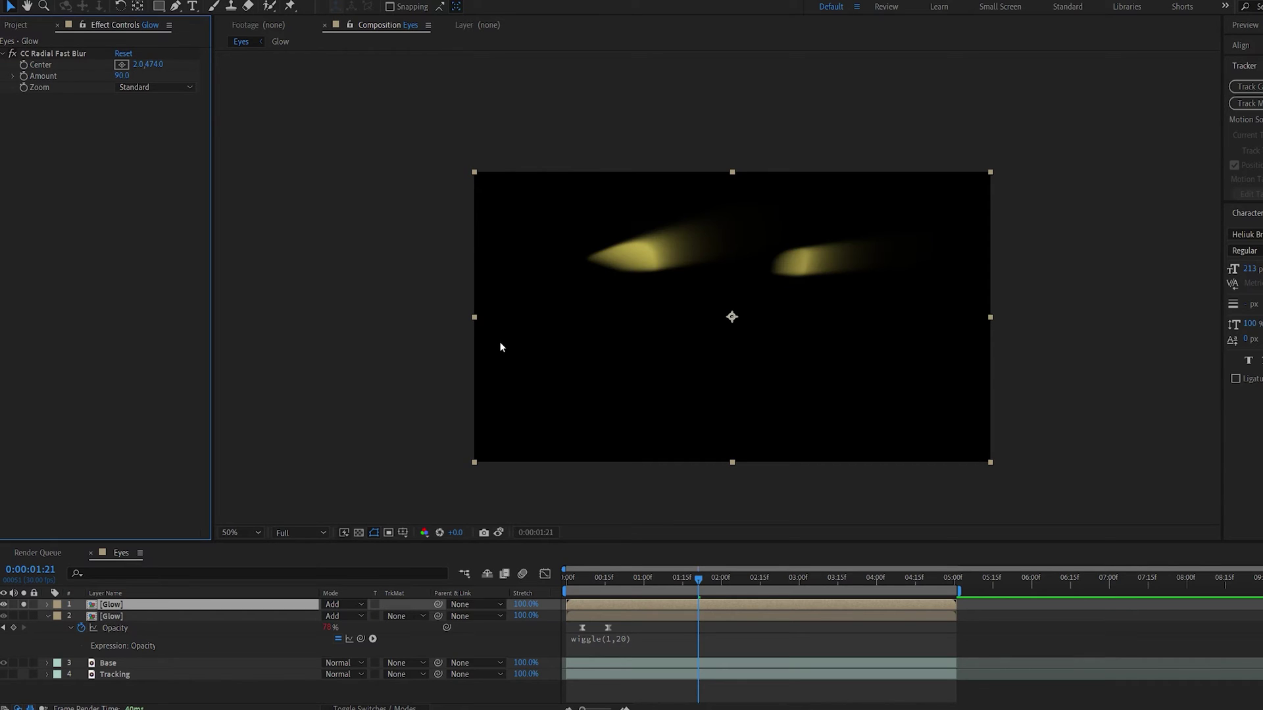
click(122, 75)
text(95)
key(Return)
Move the blur's center beyond the frame's left edge to about -276, 230 and turn off the layer's solo
click(58, 53)
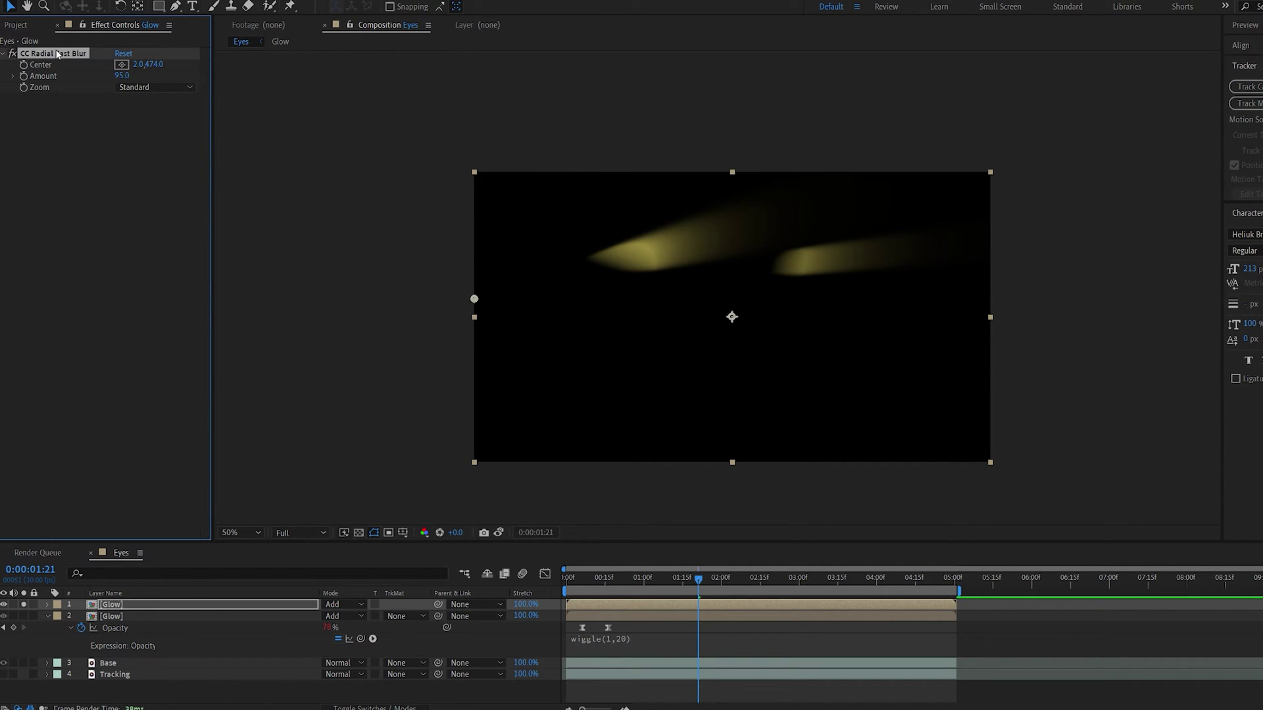
drag(475, 301, 399, 233)
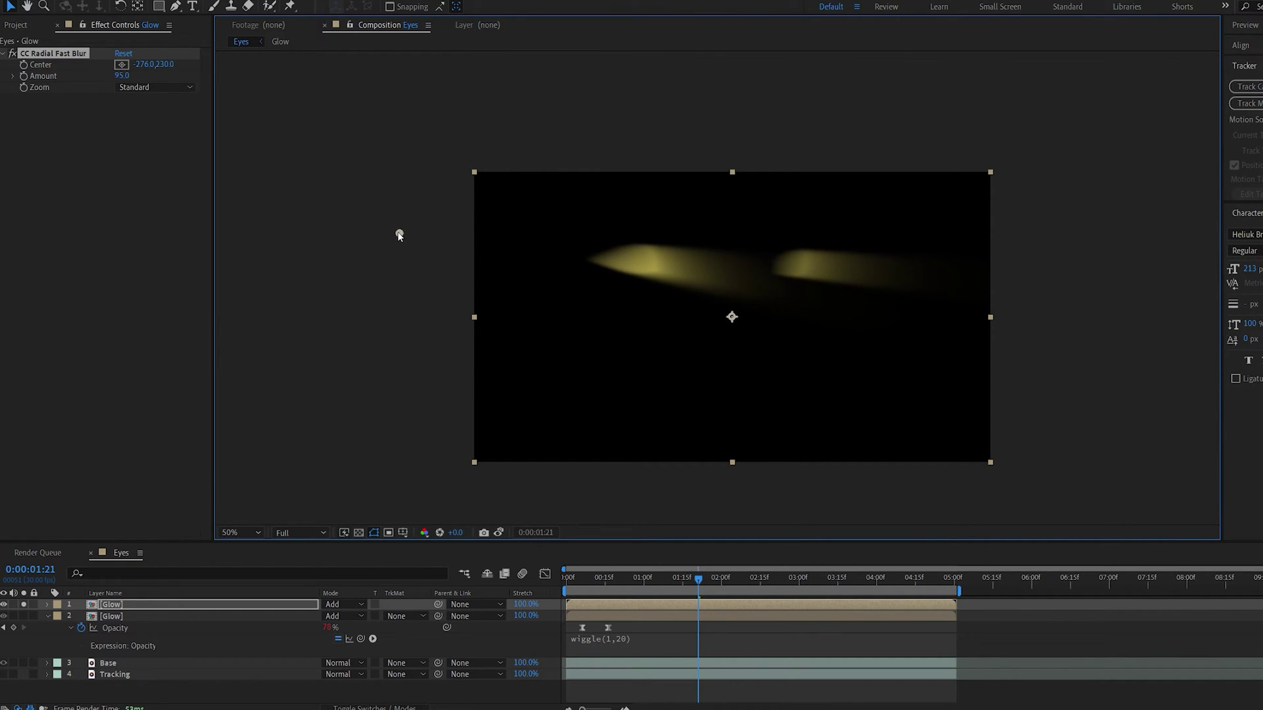
click(24, 606)
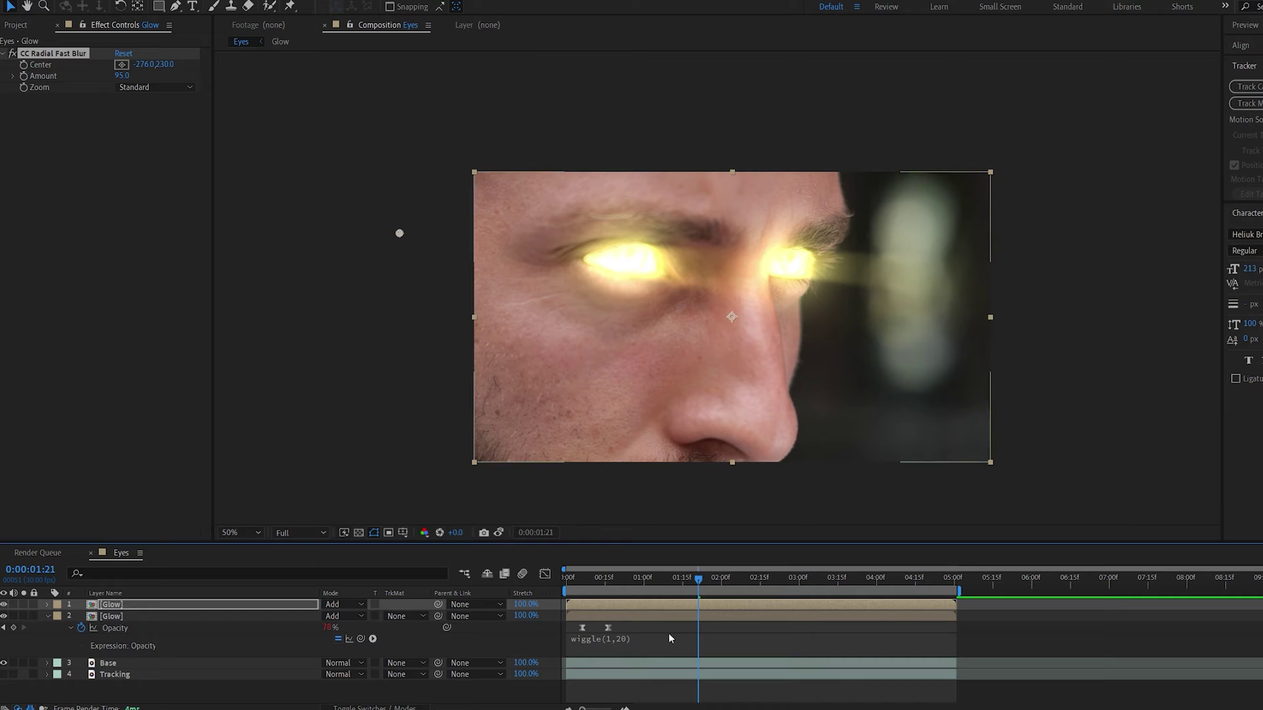
Refine the light rays by moving the blur's center to about -332, 166 and setting its amount to 98
mouse_move(373, 223)
mouse_down()
mouse_move(350, 178)
mouse_move(369, 311)
mouse_move(388, 164)
mouse_move(387, 304)
mouse_move(384, 216)
mouse_up()
click(121, 75)
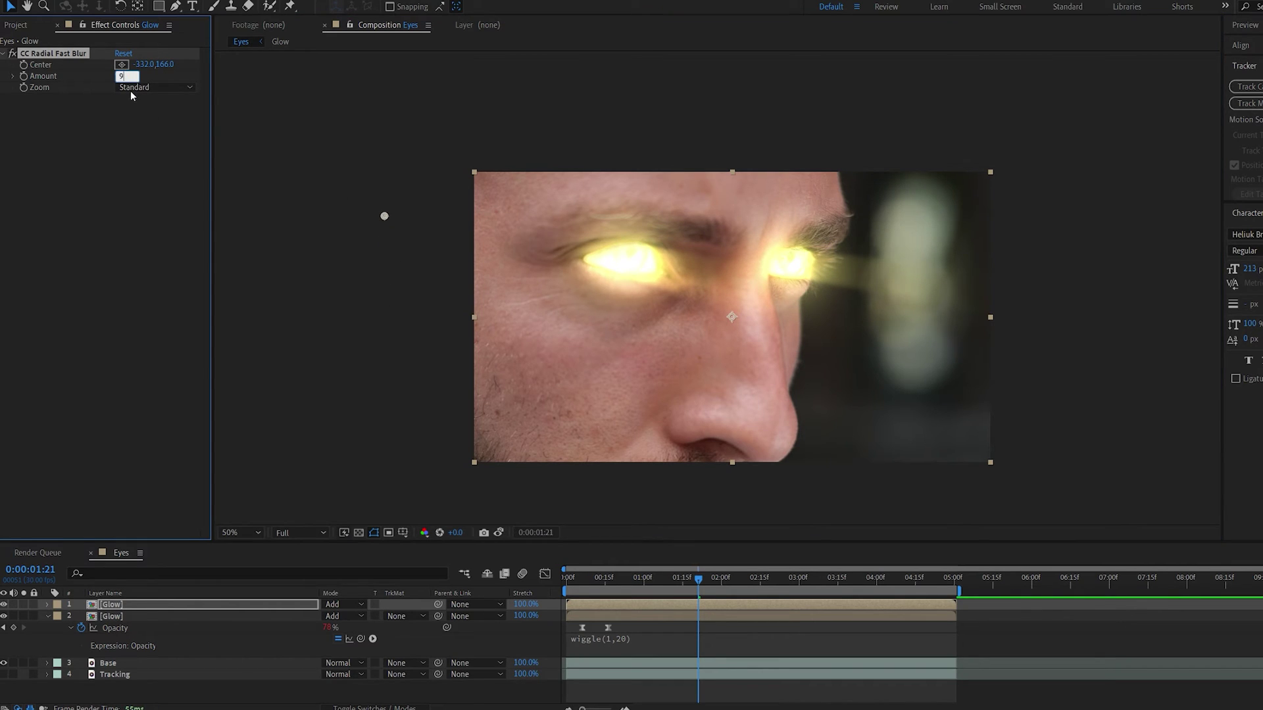
text(98)
click(140, 156)
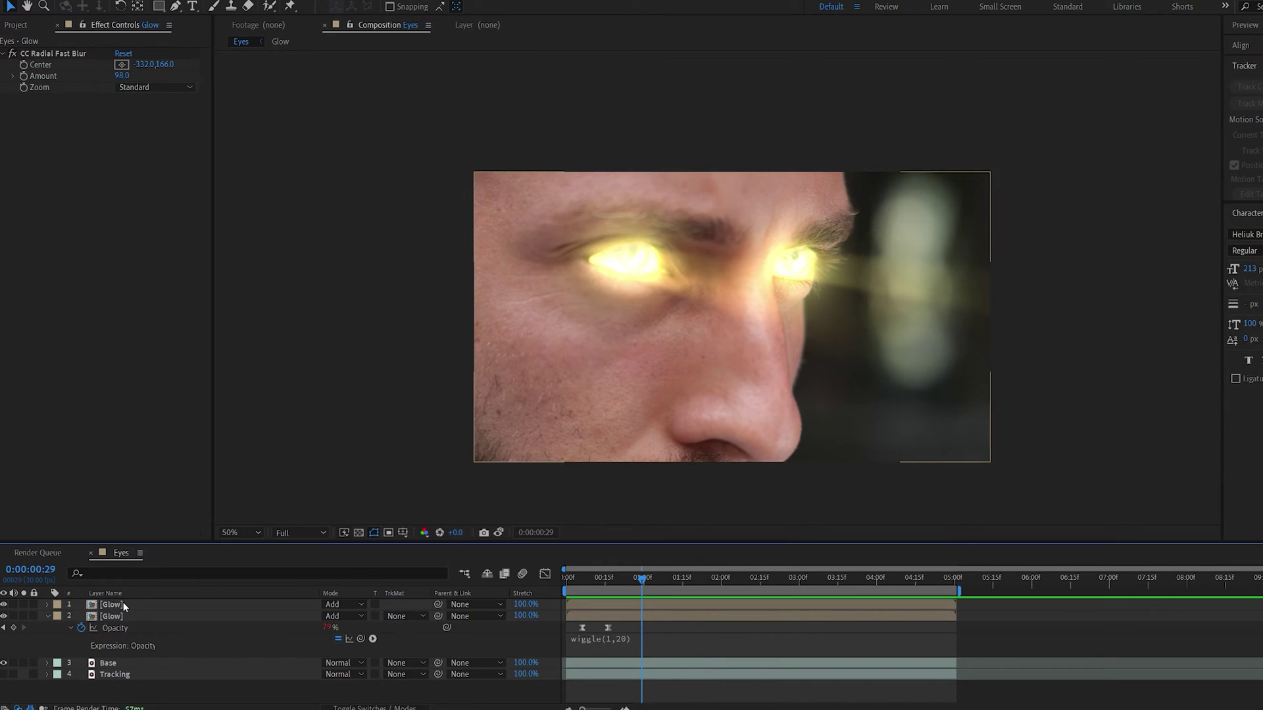
Remove the wiggle expression from the duplicate Glow layer's opacity, keeping its keyframes
click(121, 605)
key(t)
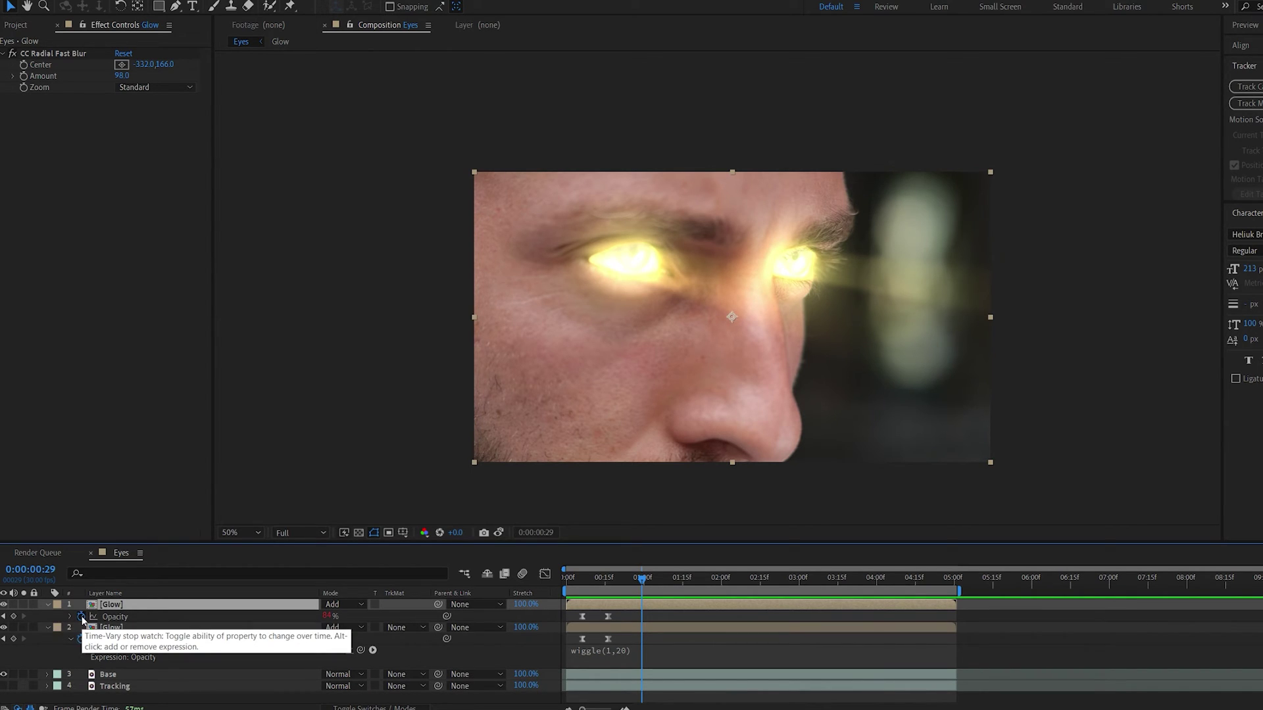
alt+click(82, 617)
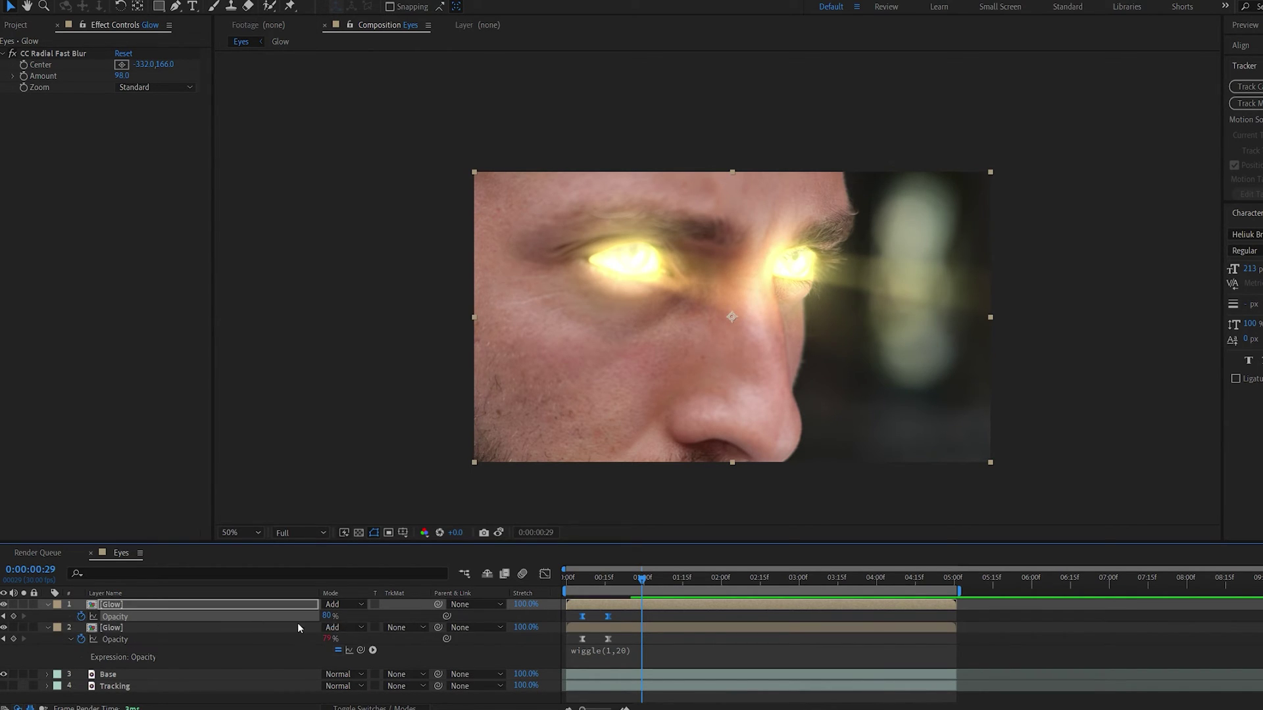
click(665, 613)
Add the expression wiggle(5,2) to the top Glow layer's CC Radial Fast Blur amount and preview the flicker
click(114, 606)
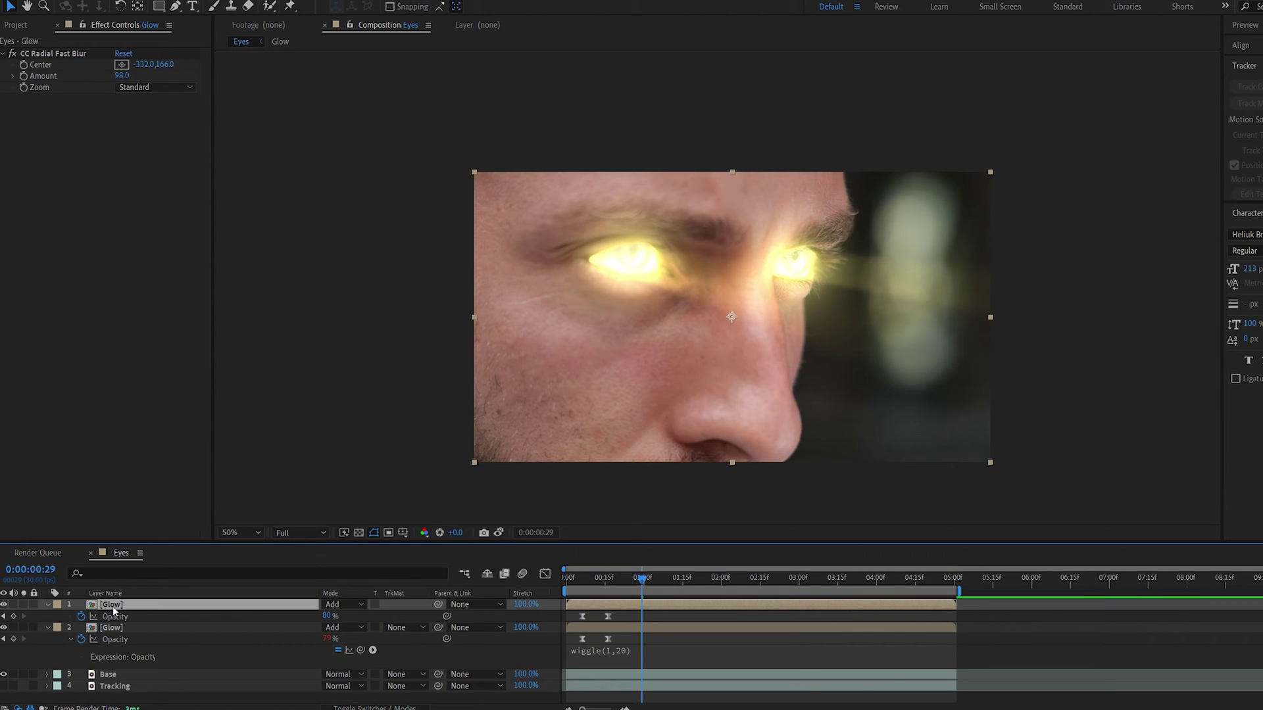
alt+click(24, 76)
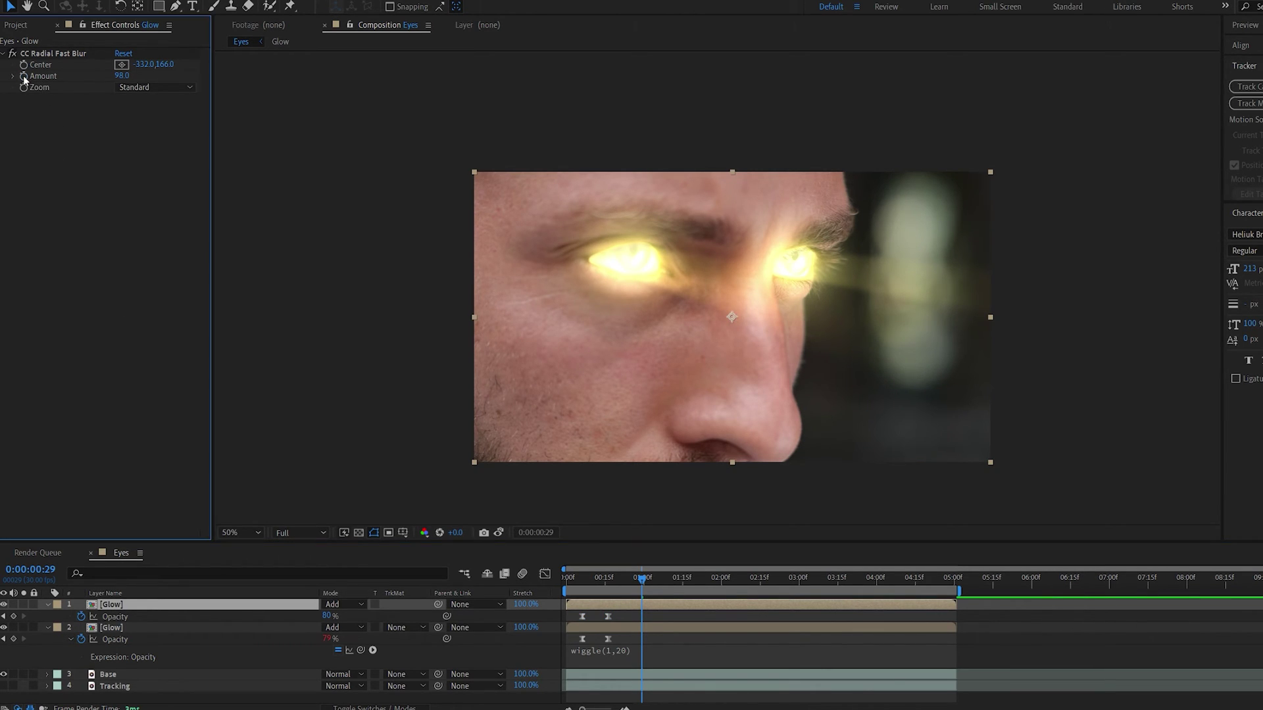
text(wig)
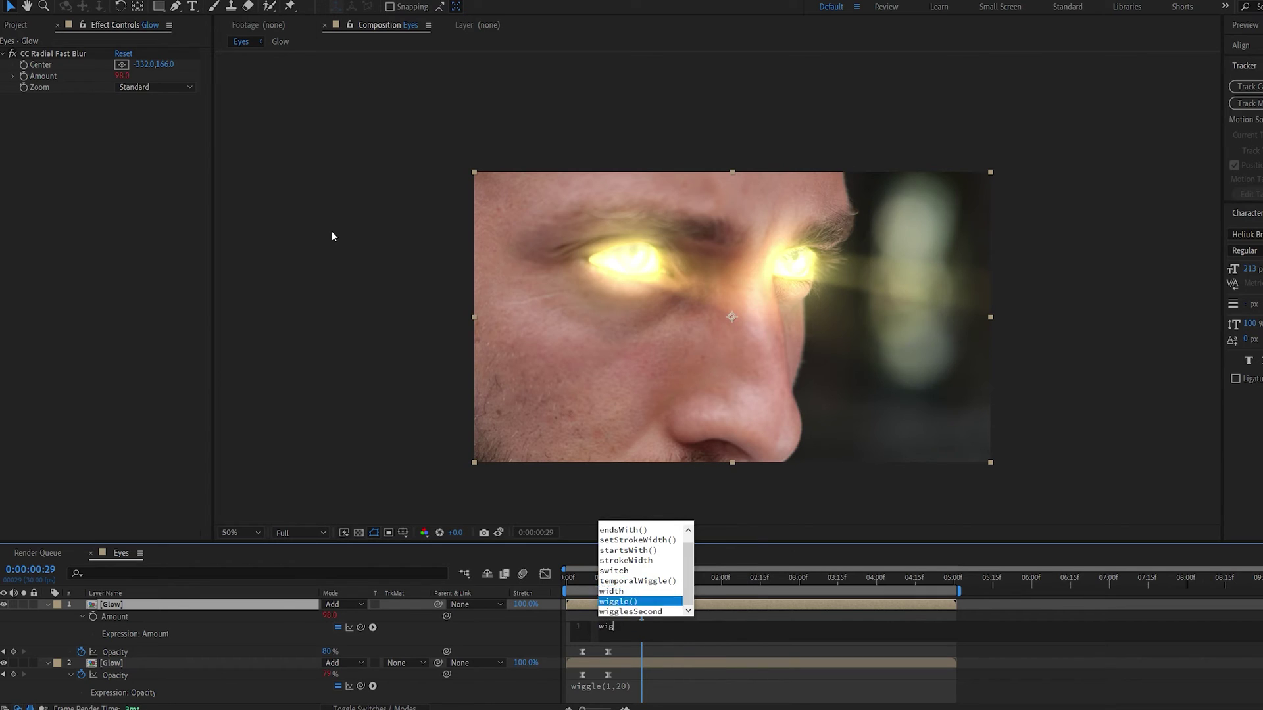
text(gle(5,)
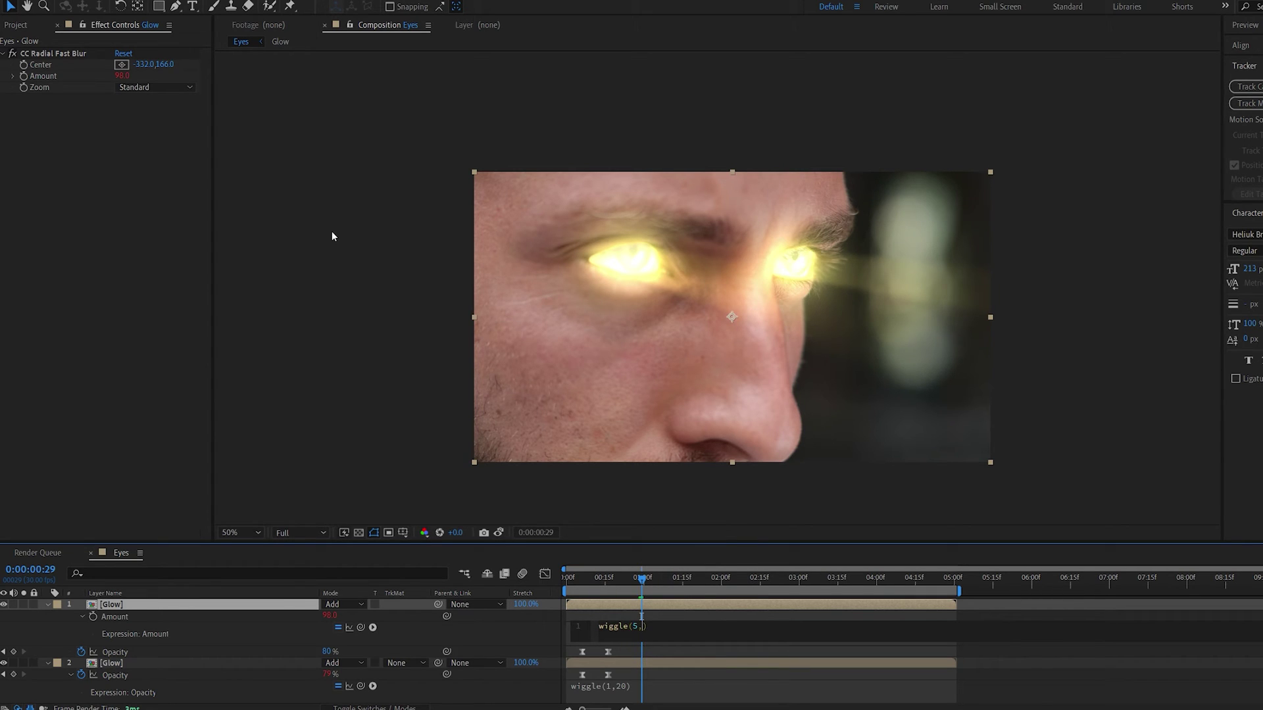
text(2)
click(763, 651)
key(space)
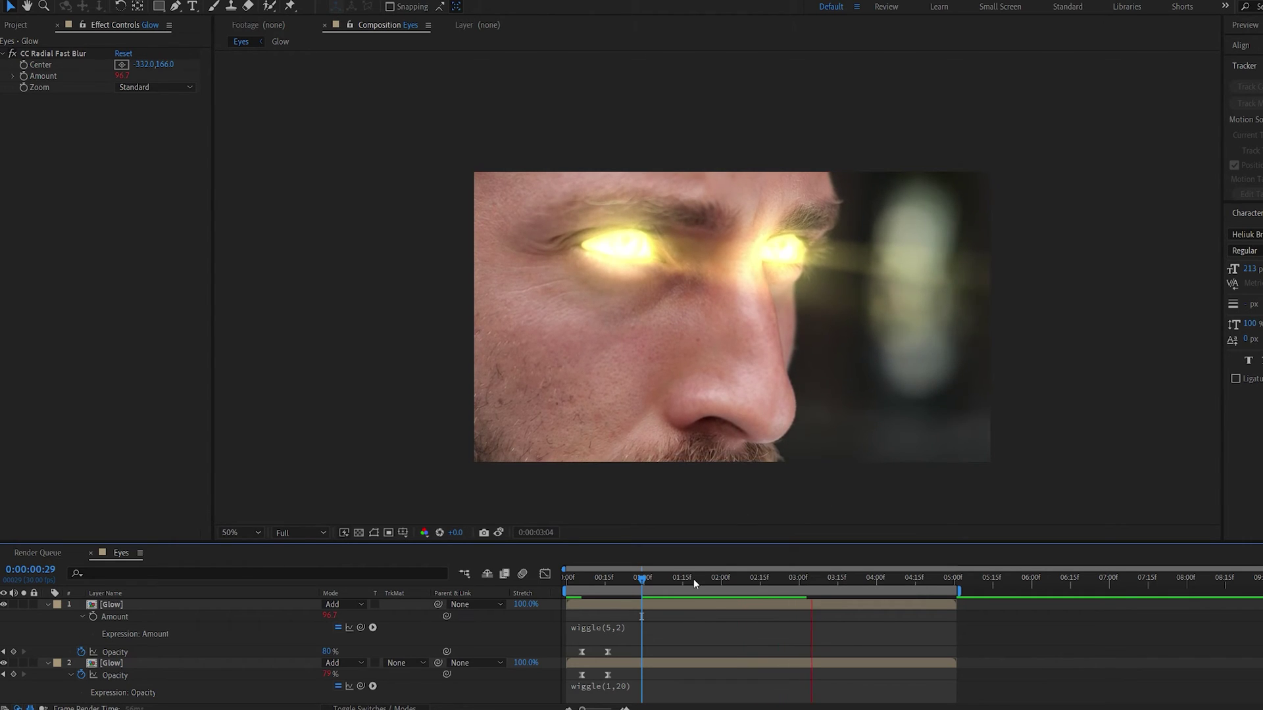
Change the blur amount's expression to wiggle(2,3) and play back the result
click(633, 625)
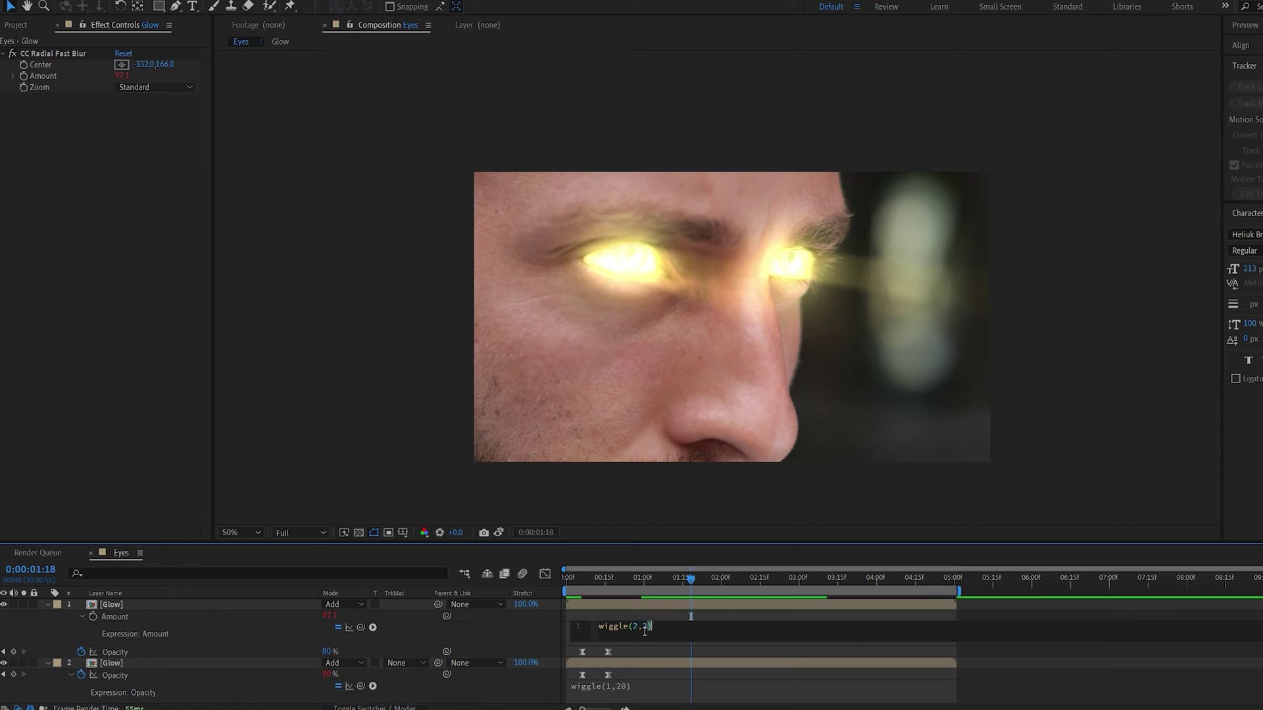
text(3)
click(663, 617)
key(space)
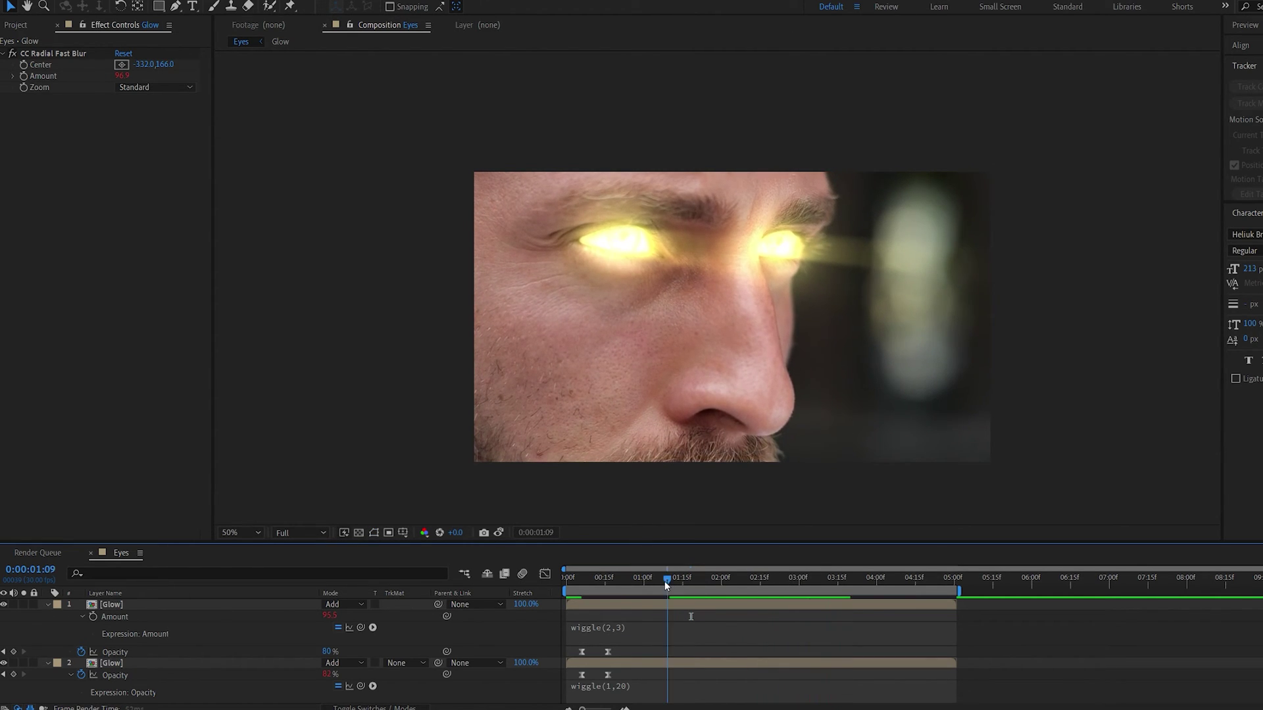
Keyframe the blur's center at 0:00:01:05 and move it to about -294, 322 at 0:00:04:17, scrubbing to check the rays
click(25, 66)
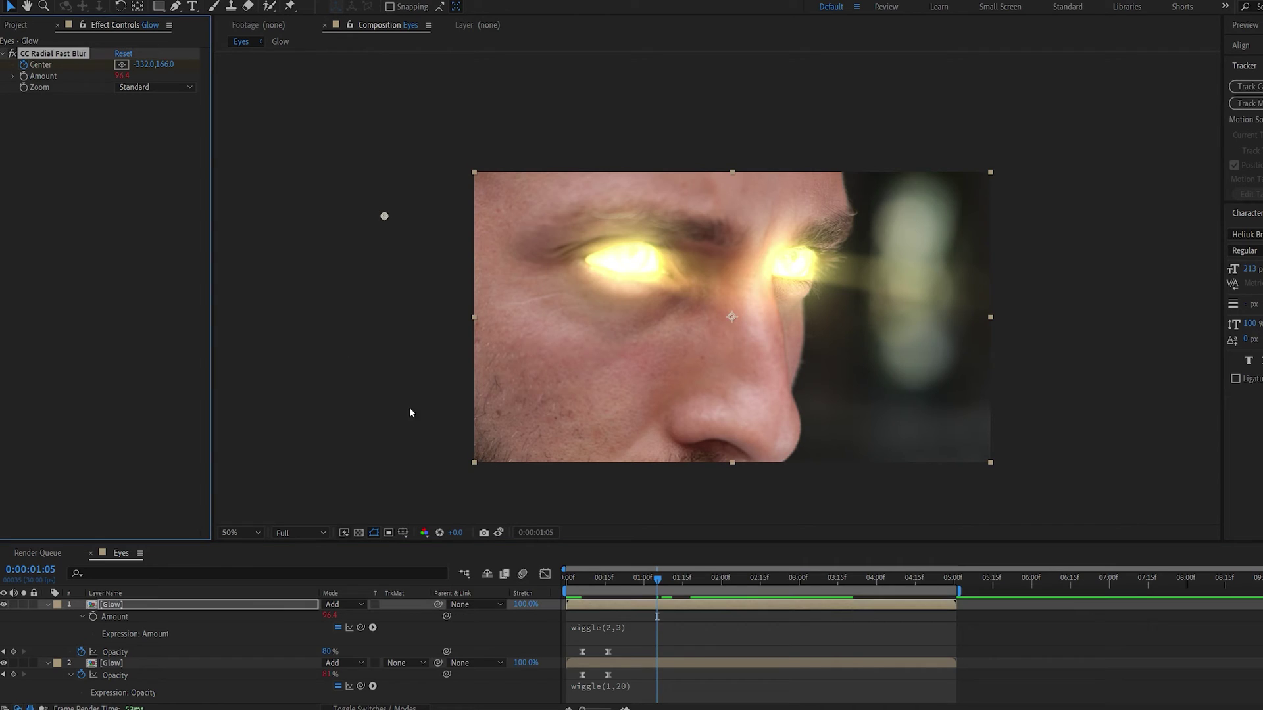
click(919, 581)
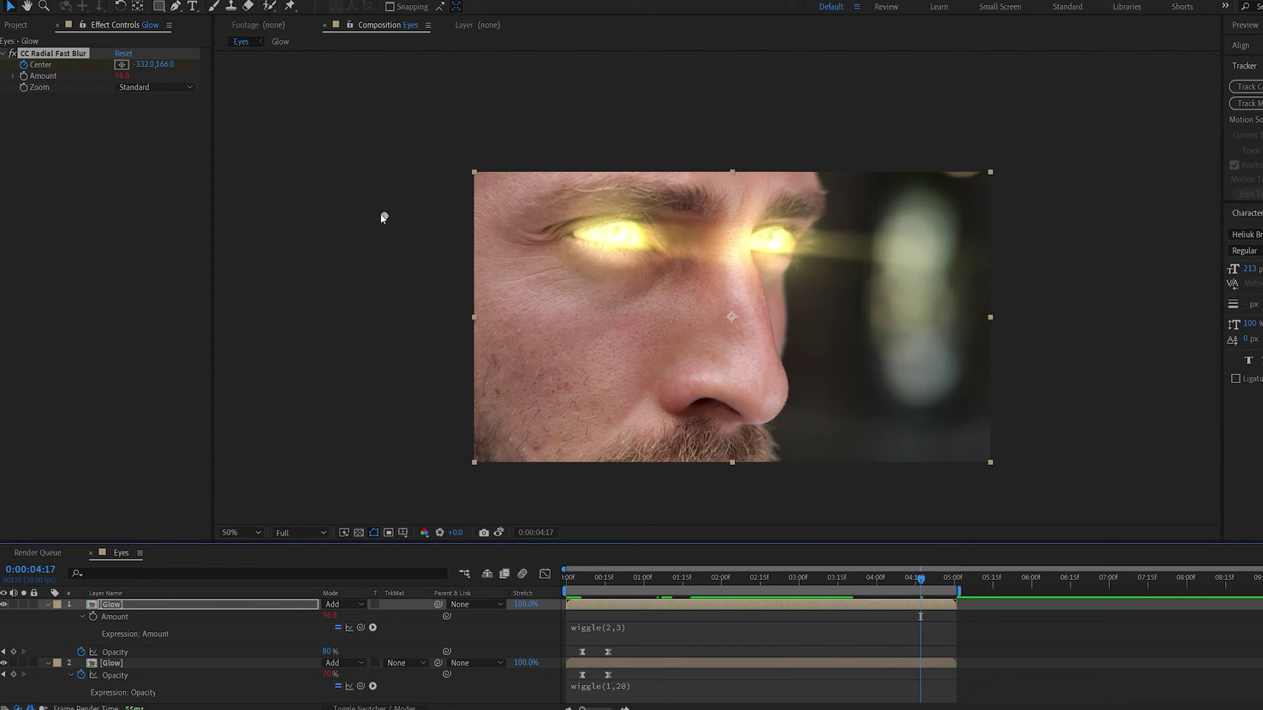
drag(381, 214, 394, 133)
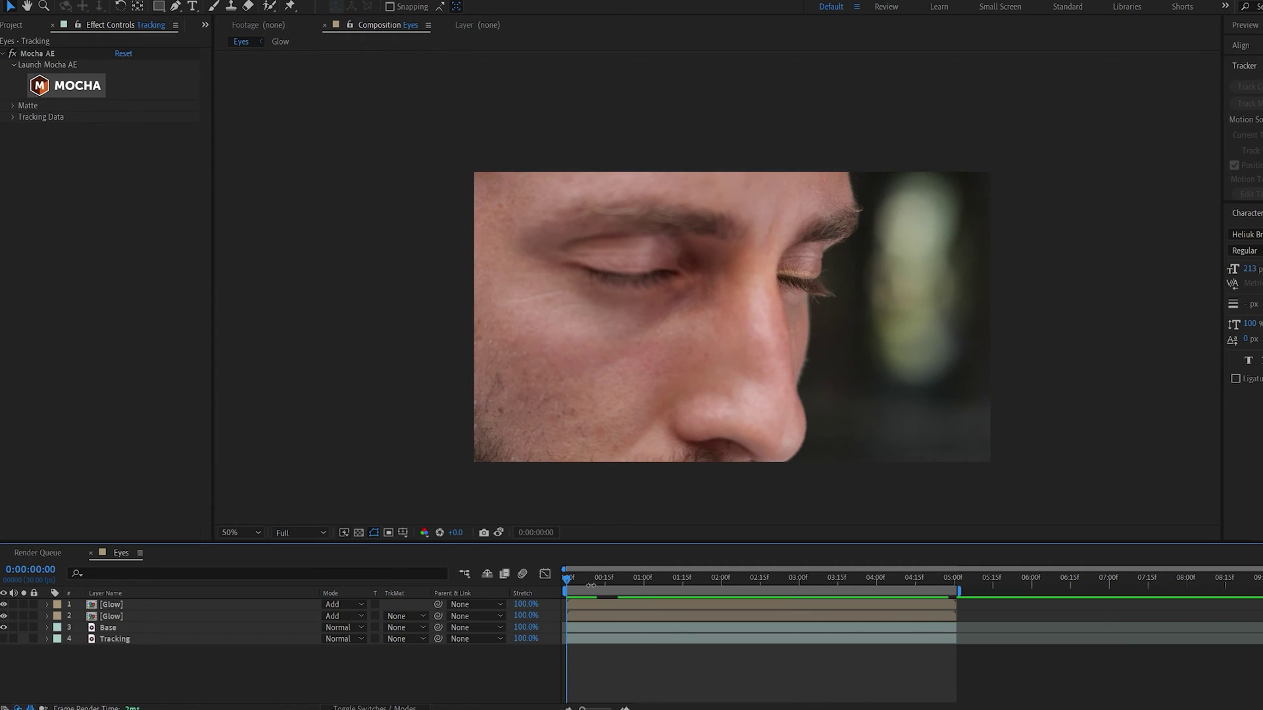
drag(590, 584, 805, 592)
Add a new null object to the Eyes composition
right_click(195, 655)
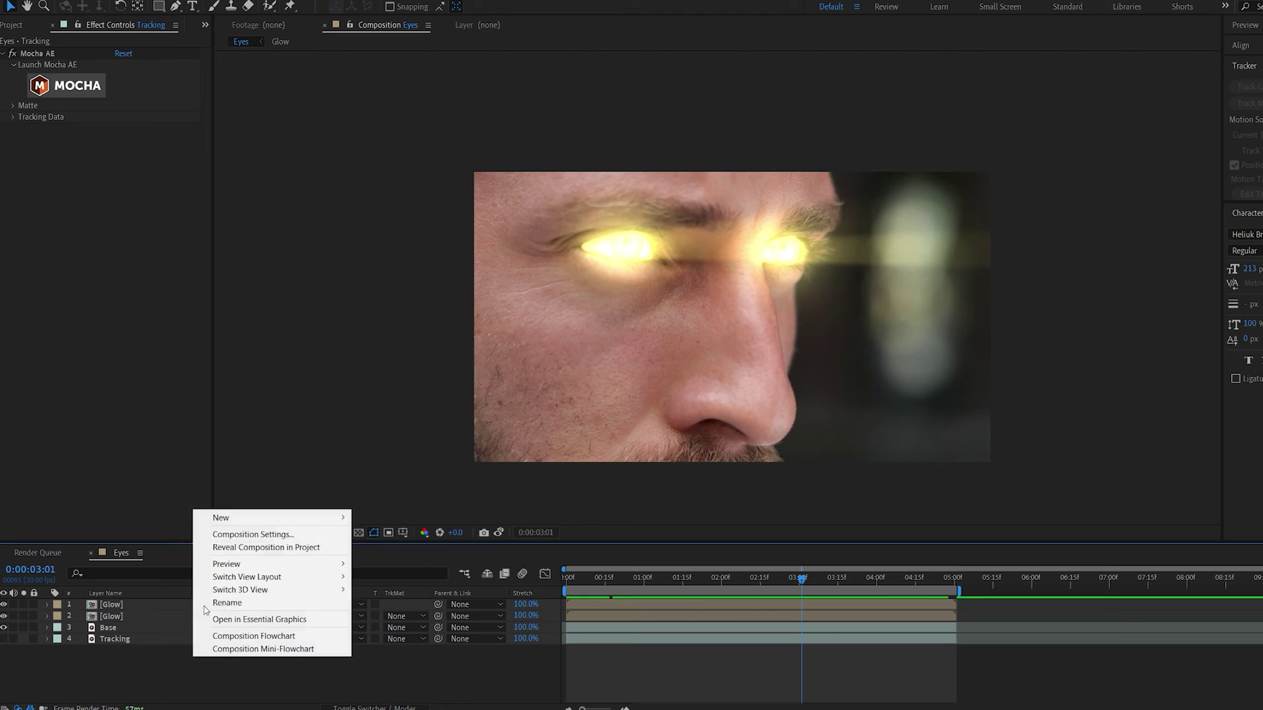
mouse_move(276, 518)
click(388, 586)
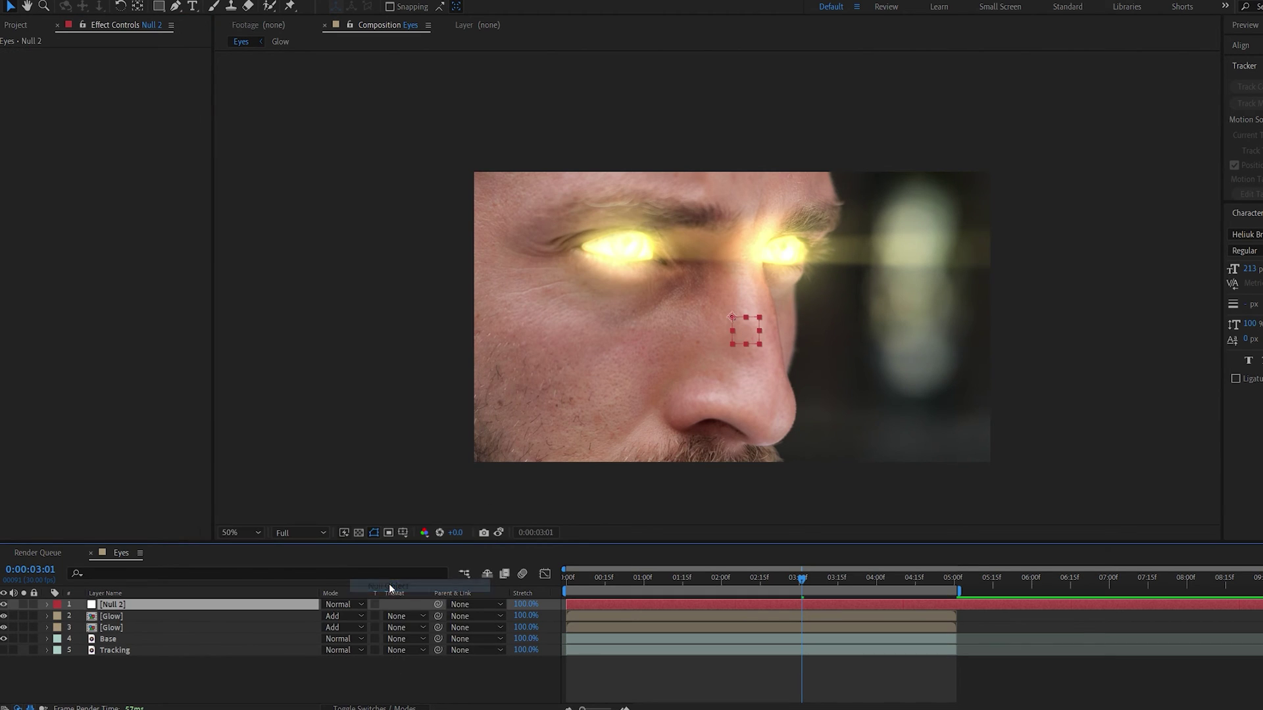
Create track data in the Tracking layer's Mocha AE effect using Layer 1
click(109, 650)
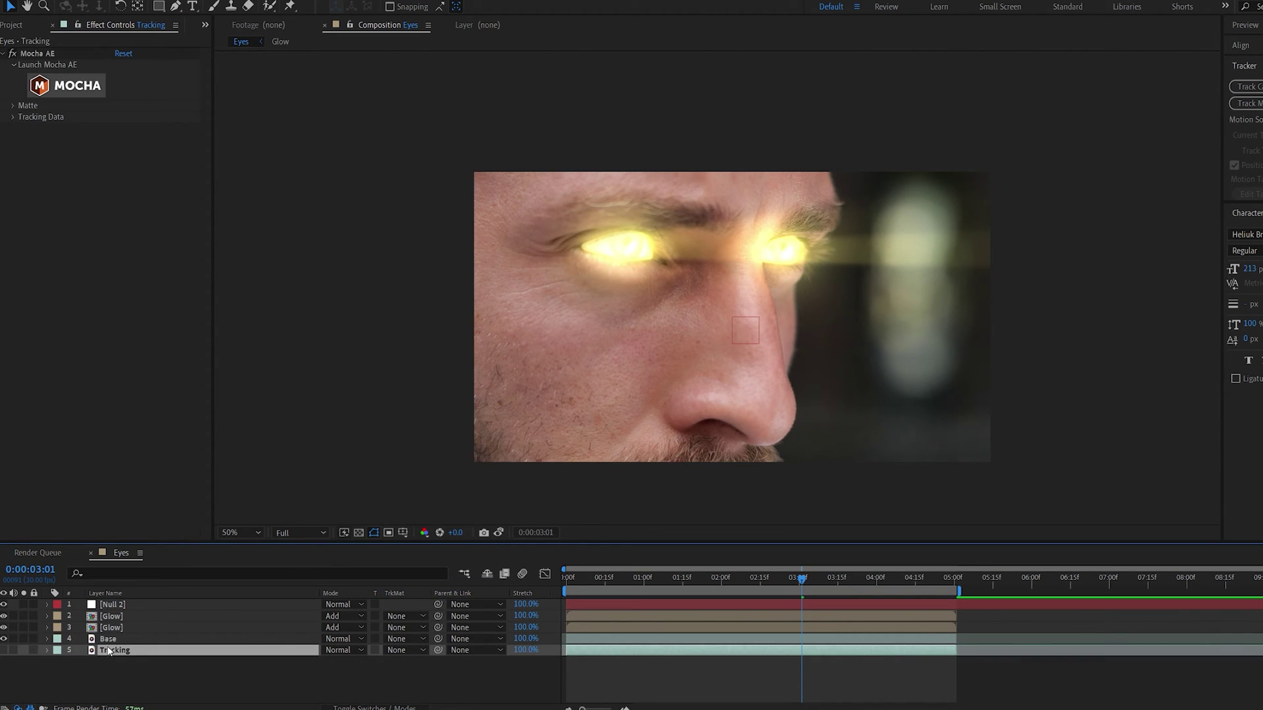
click(13, 117)
click(125, 129)
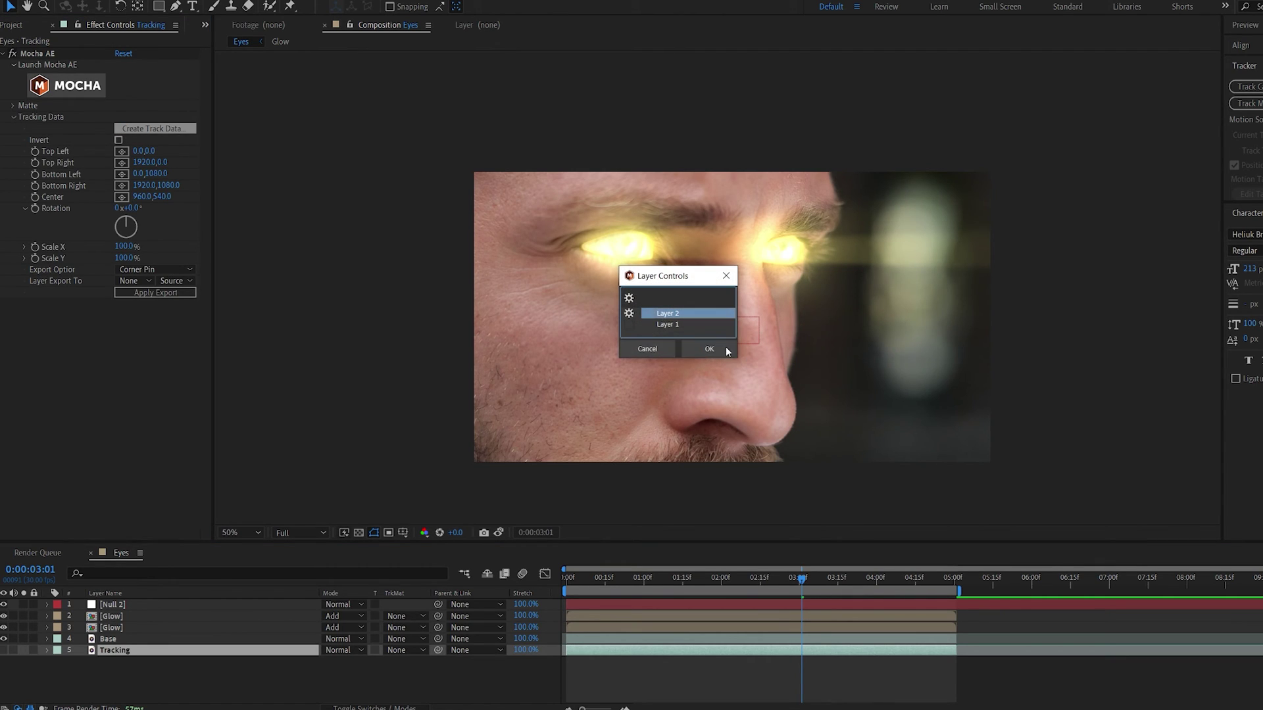
click(671, 325)
click(671, 315)
click(669, 325)
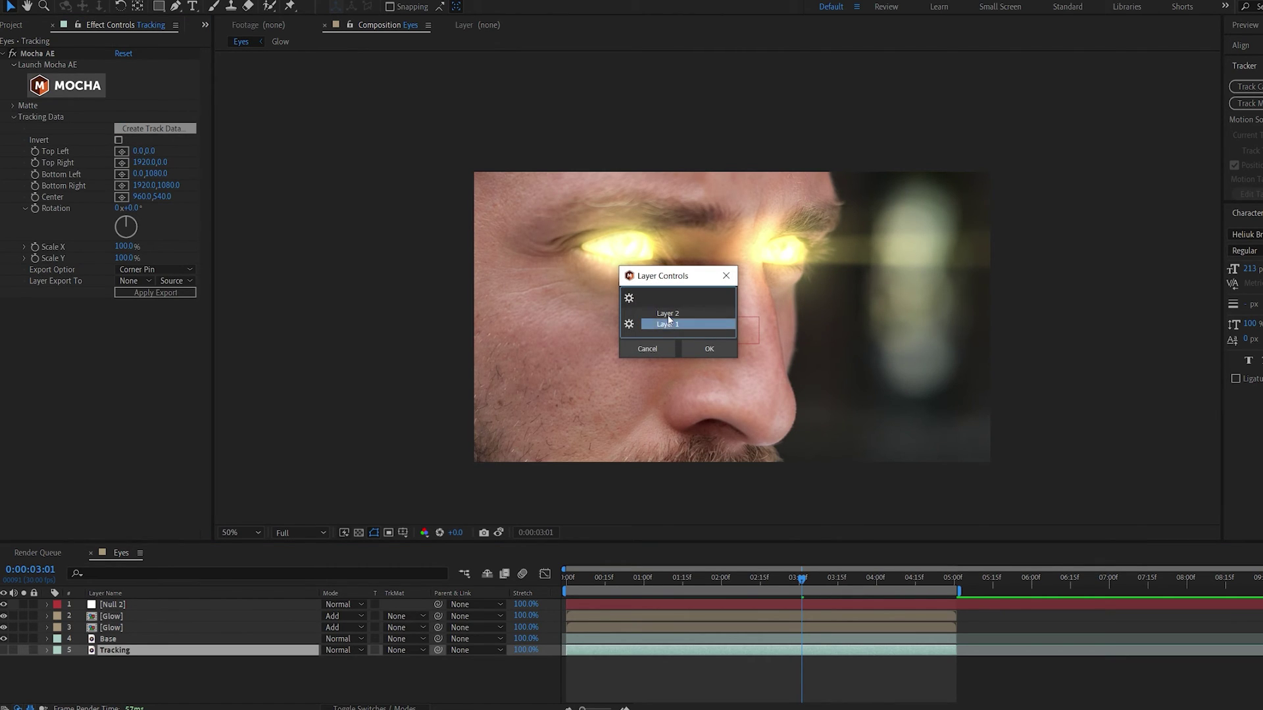
click(709, 350)
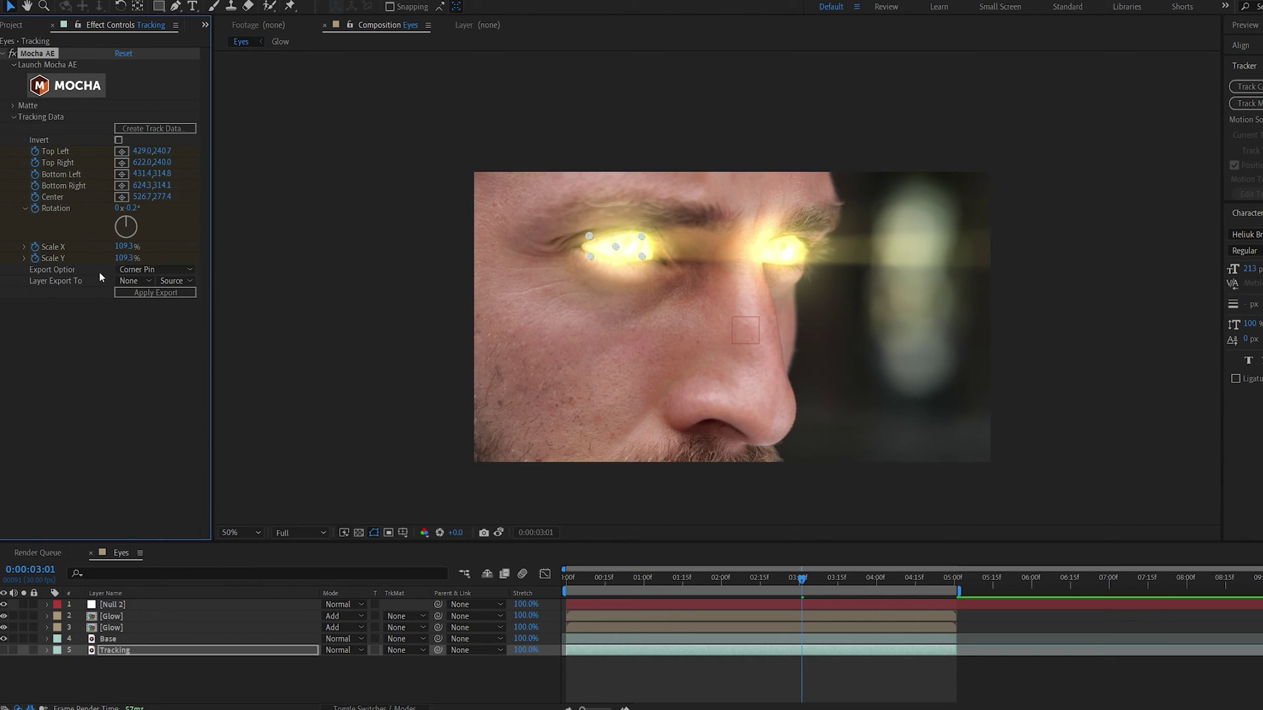
Export the Mocha tracking data as Transform to the null layer and scrub through to check that it follows the eye
click(134, 269)
click(146, 310)
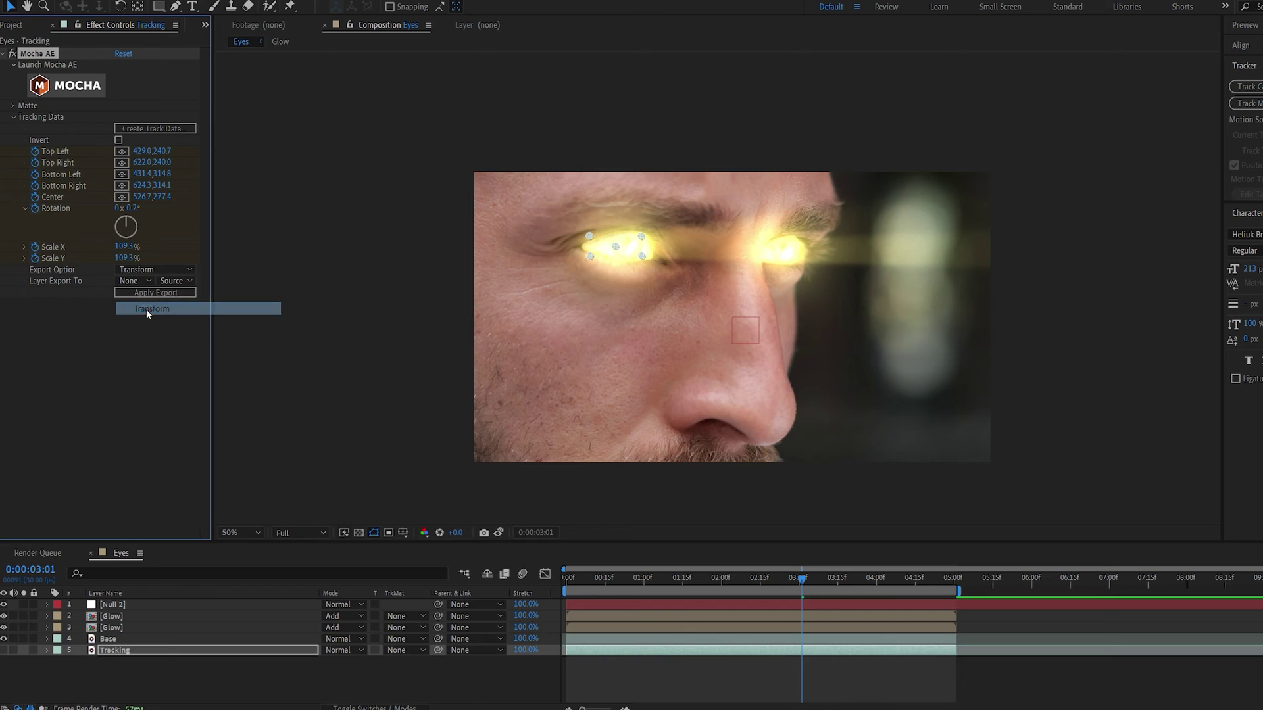
click(135, 281)
click(139, 306)
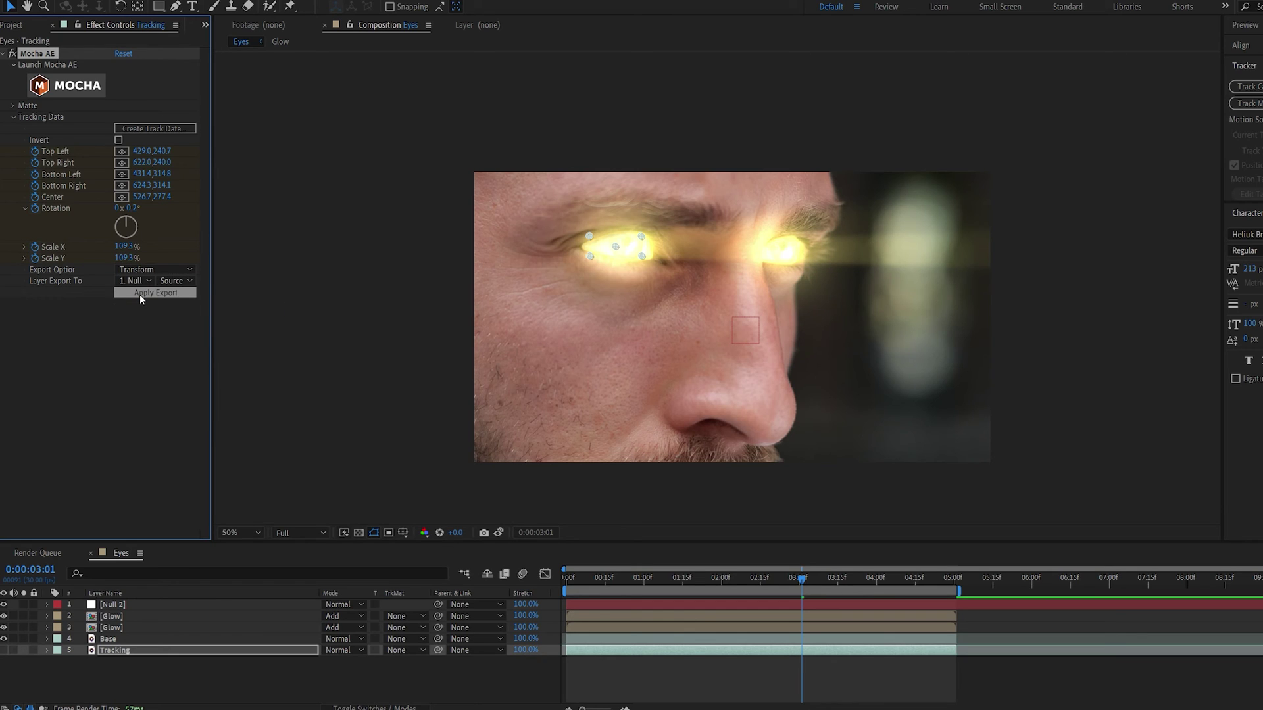
click(140, 294)
click(623, 604)
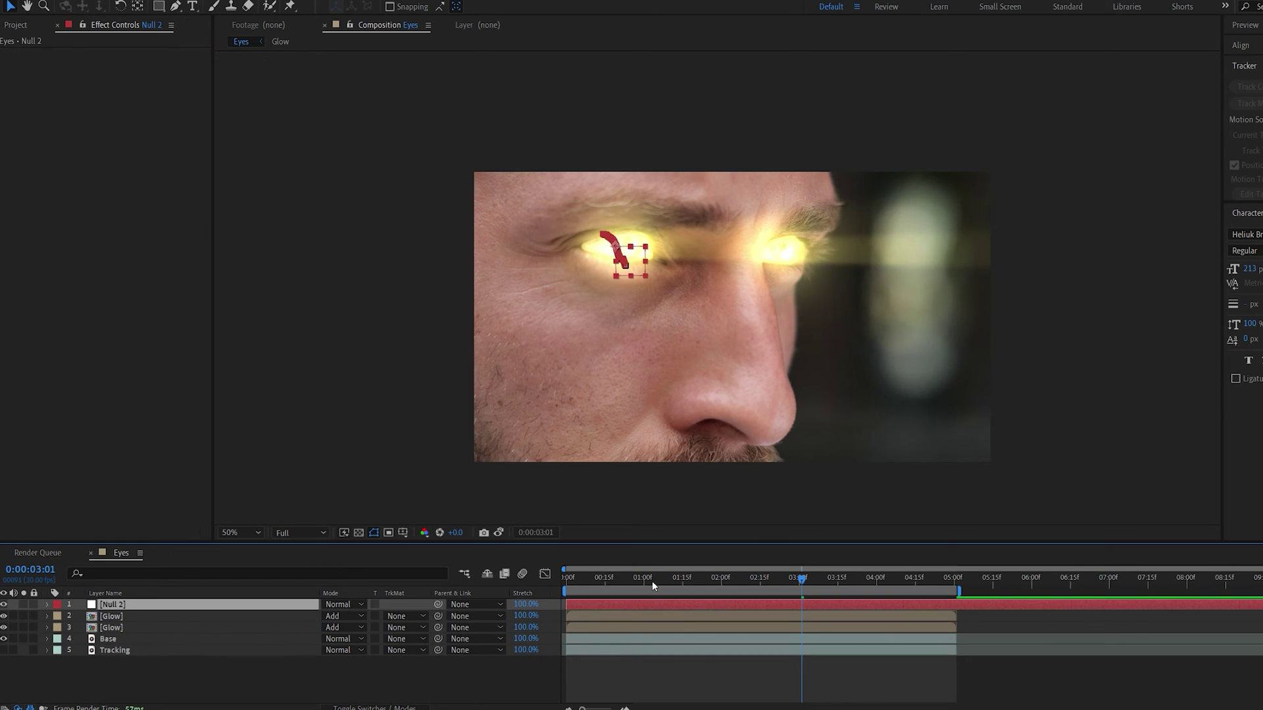
drag(653, 581, 820, 590)
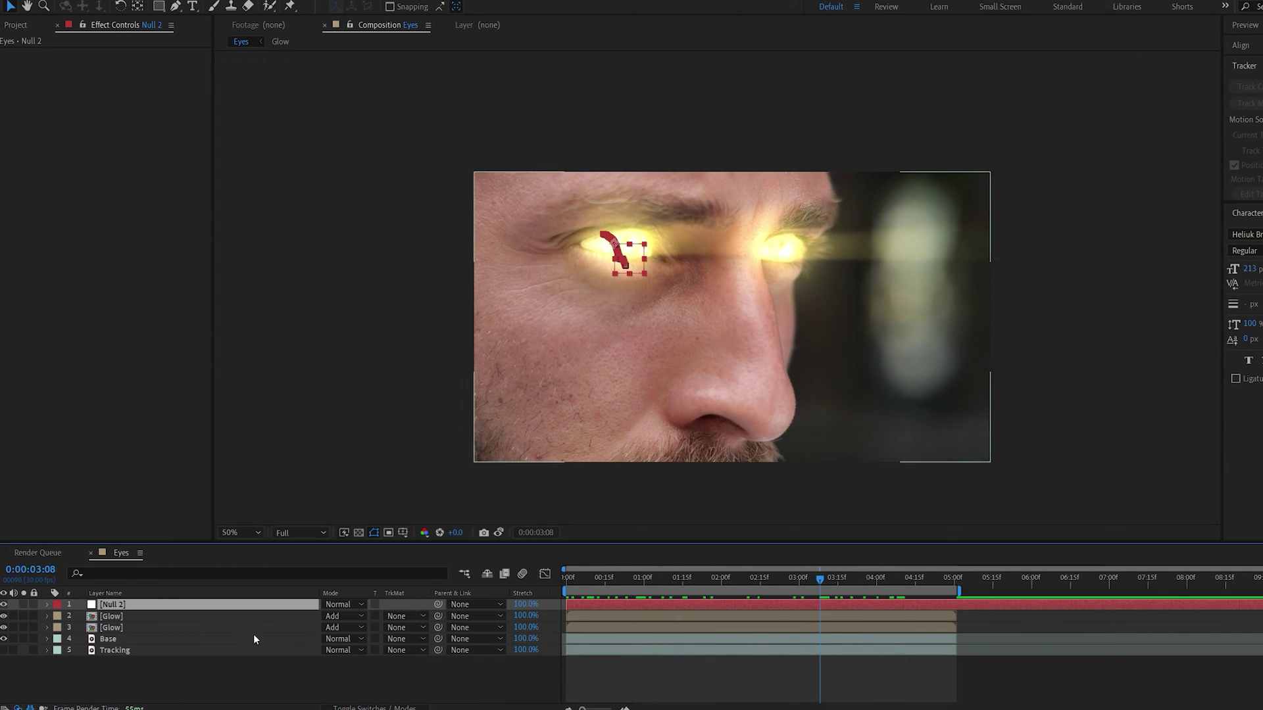
Remove the scale and rotation keyframes from the null layer, leaving only its tracked position
key(r)
key(shift+s)
click(81, 616)
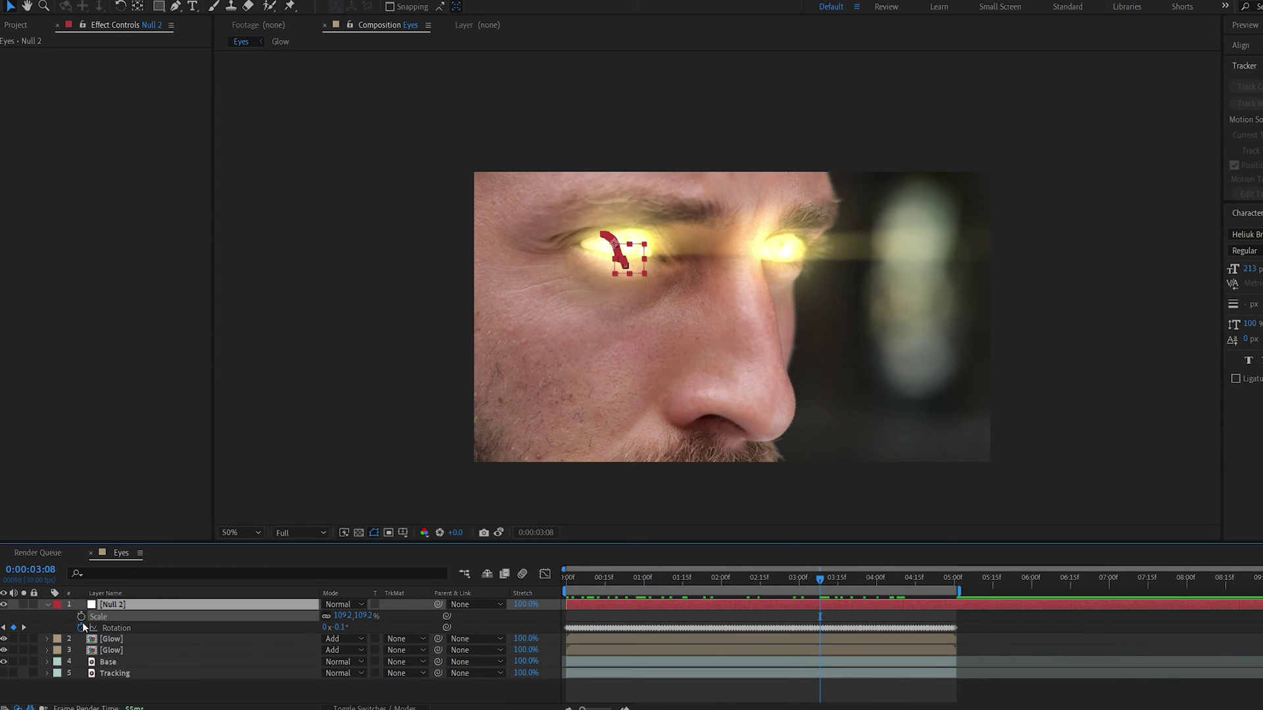
click(81, 628)
drag(822, 580, 776, 582)
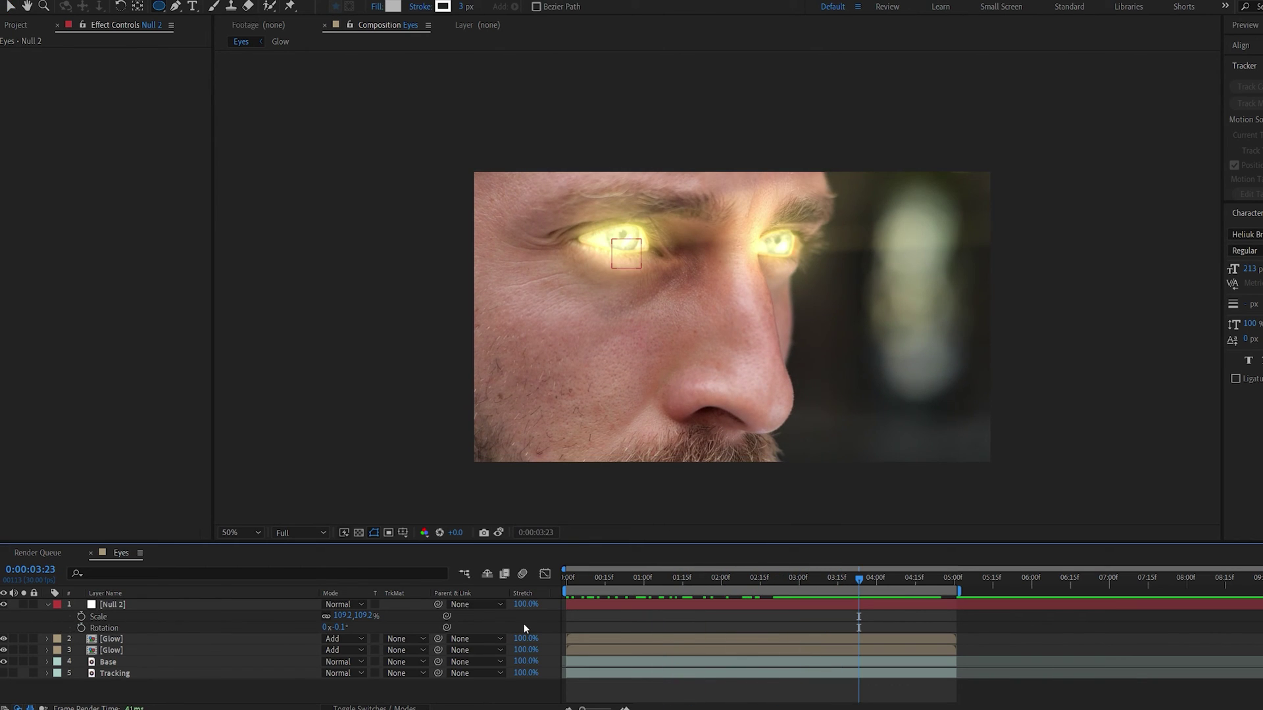
Create a black 1920 x 1080 solid named Fracatal
right_click(524, 621)
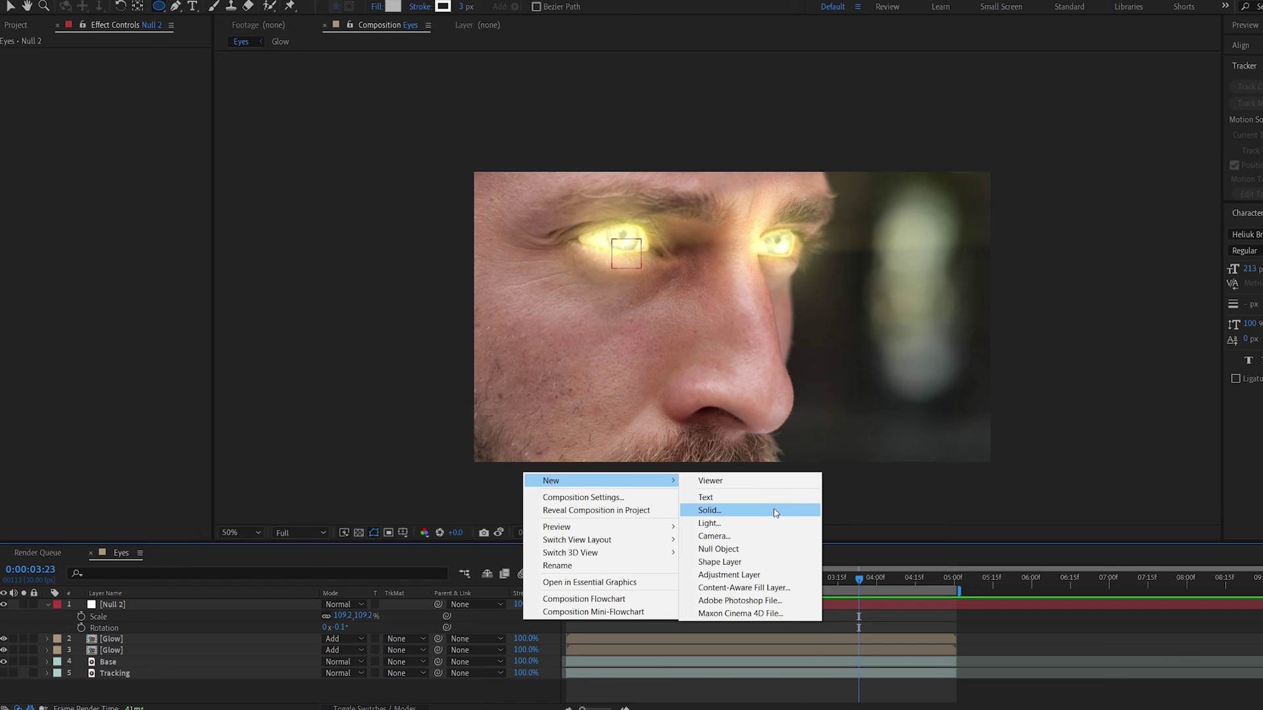
click(773, 508)
text(Fracata)
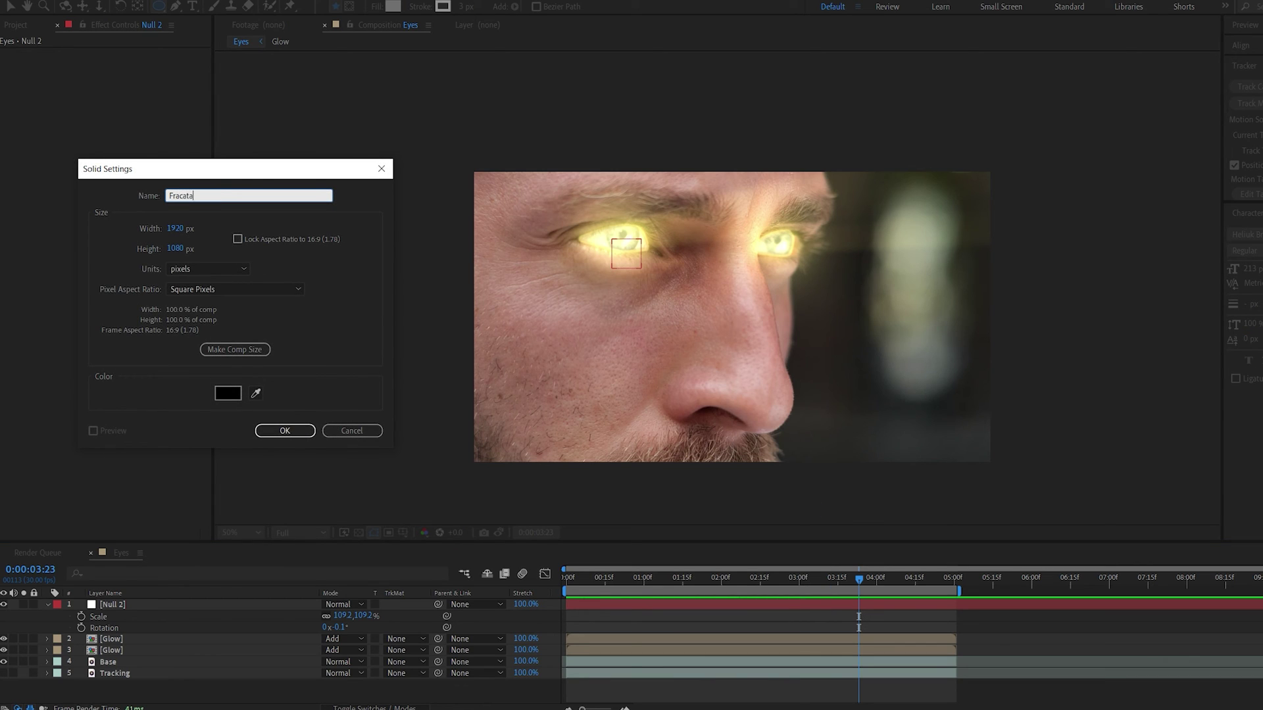
text(l)
key(Return)
Apply Fractal Noise to the new solid with the Dynamic fractal type, contrast 118 and brightness 18
key(ctrl+space)
text(frac)
click(713, 554)
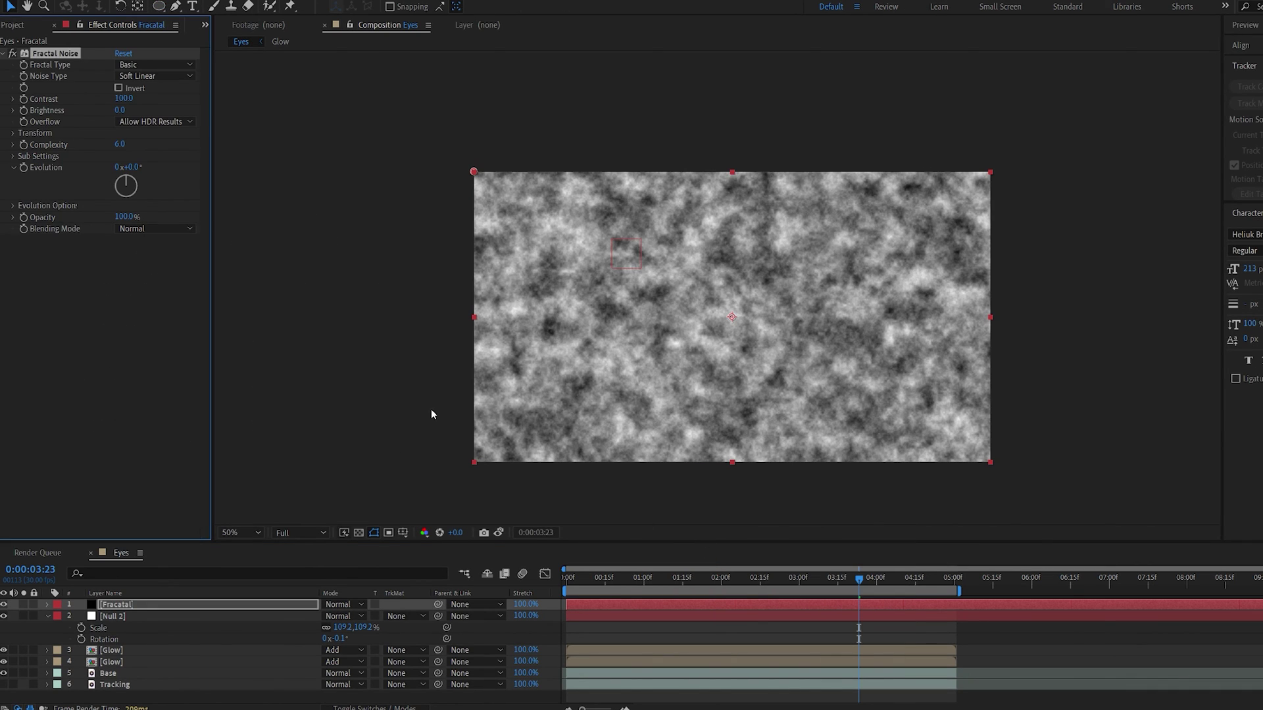
click(142, 65)
click(120, 126)
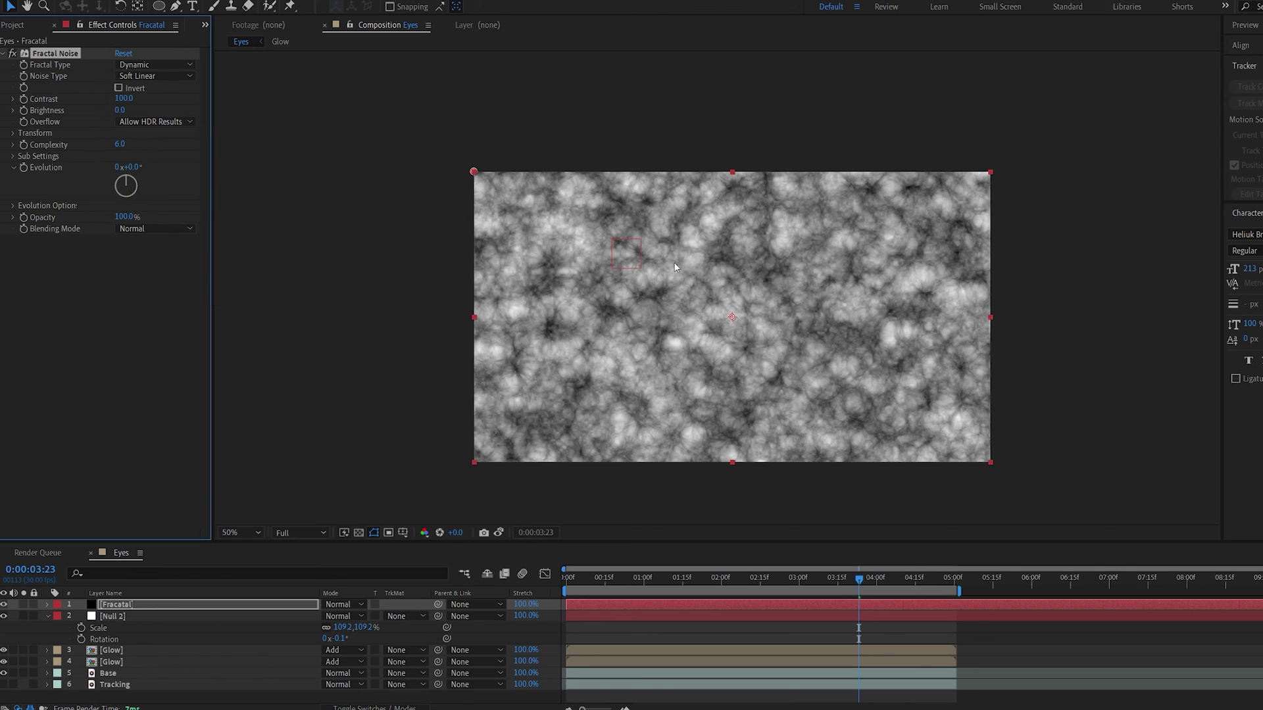
drag(120, 110, 134, 98)
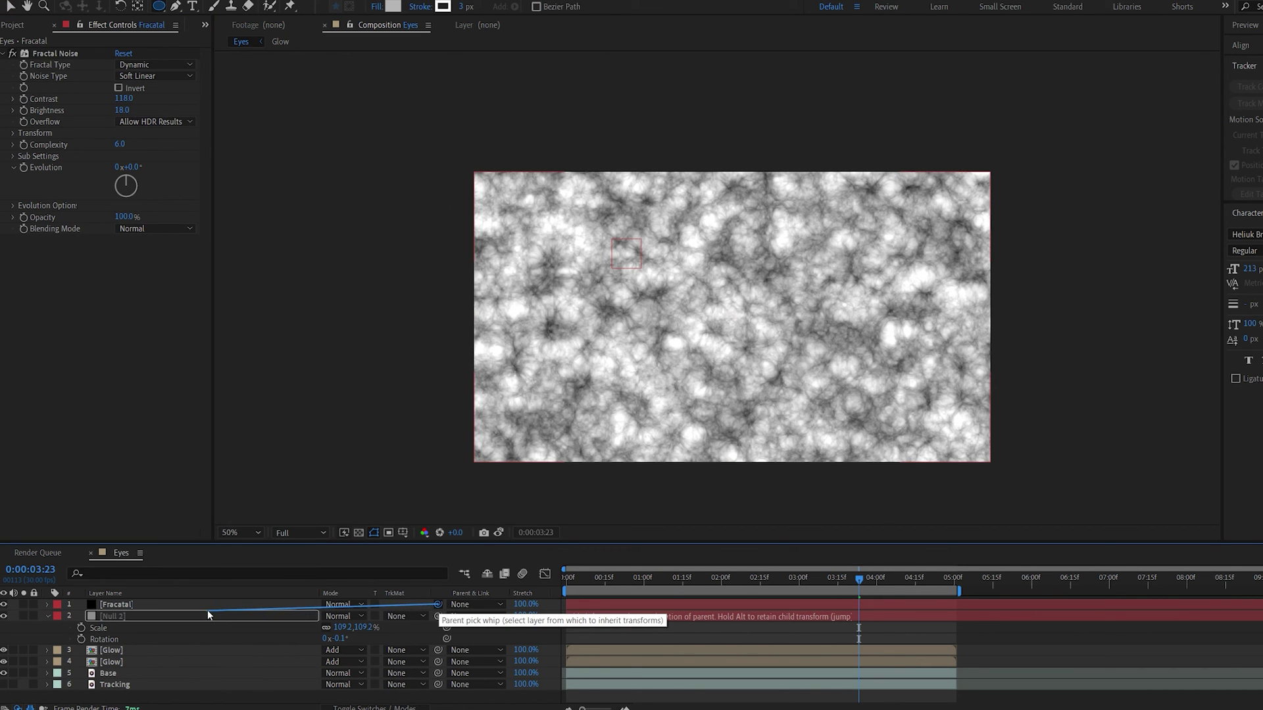
Parent the noise solid to the null and, with it hidden while drawing, mask it with an ellipse around each eye
drag(207, 610, 199, 616)
click(4, 605)
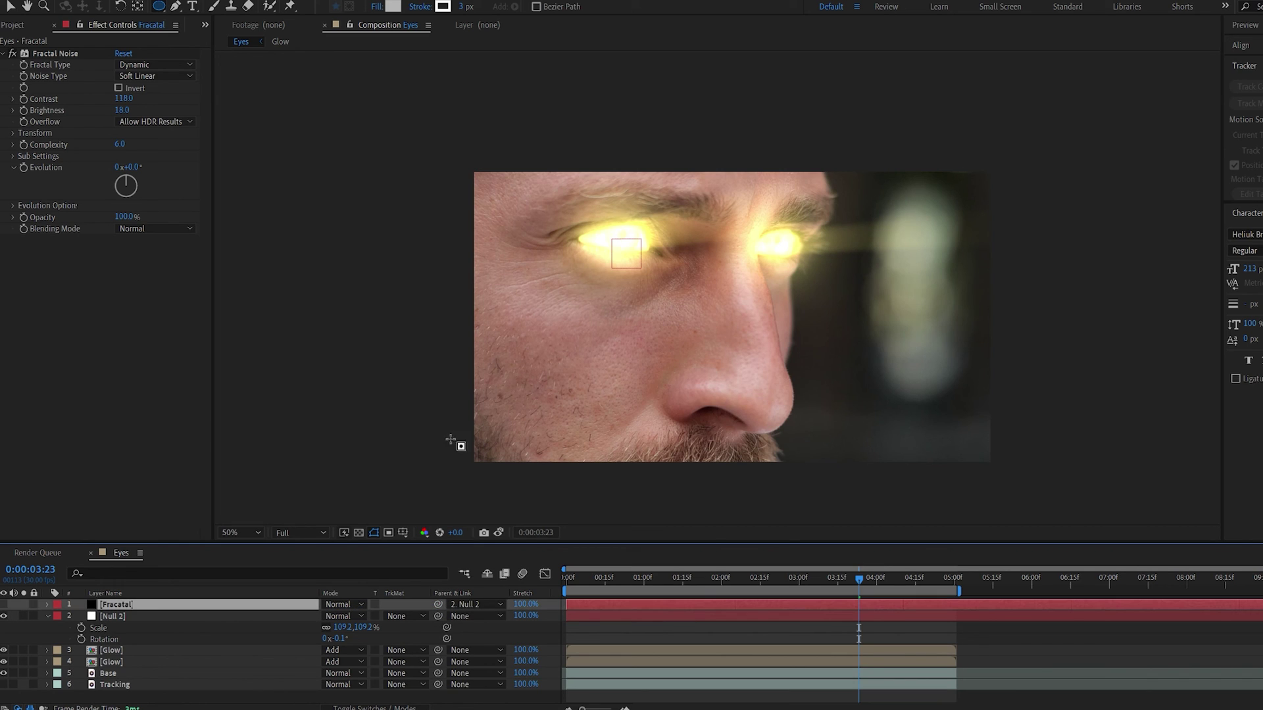
drag(704, 302, 713, 308)
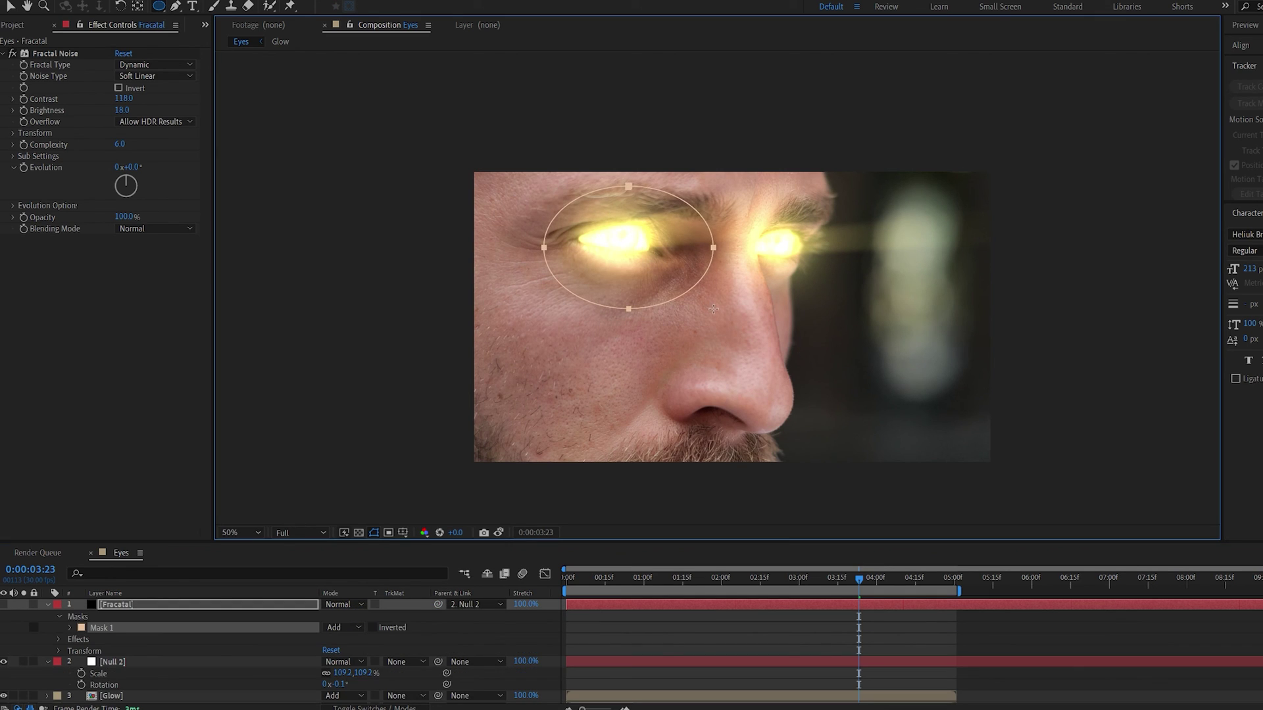
drag(790, 261, 804, 294)
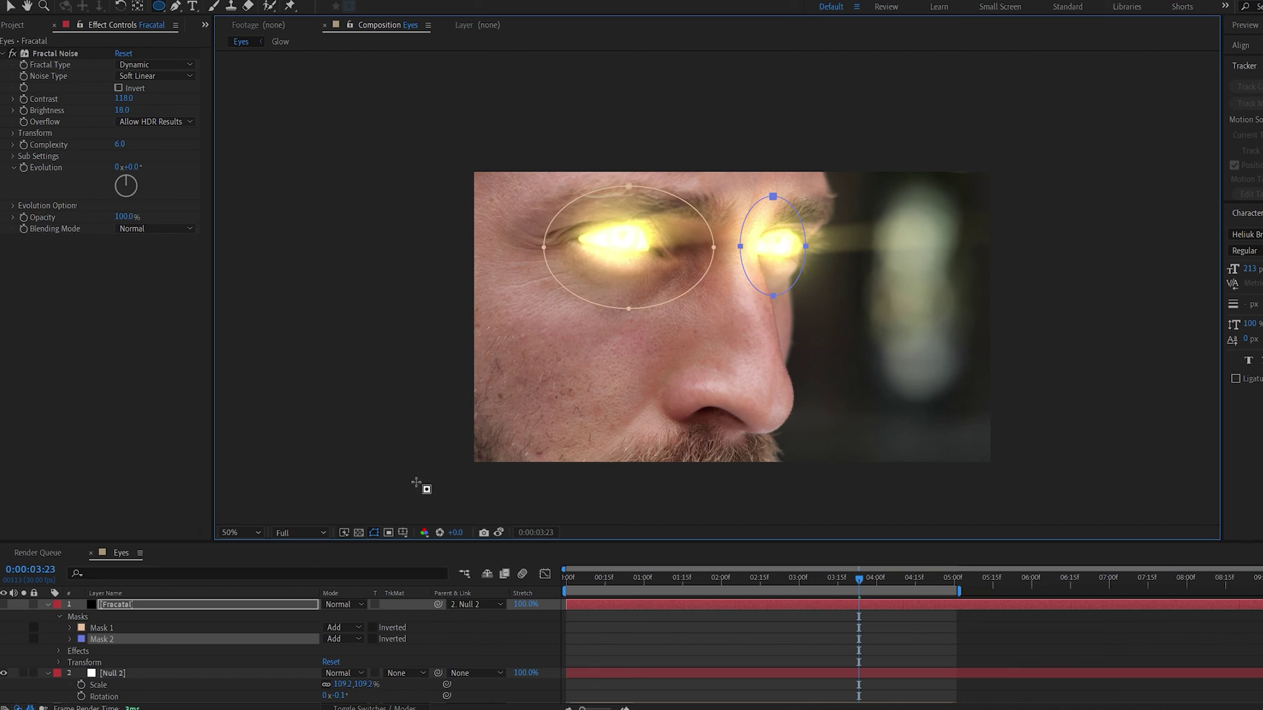
click(3, 603)
Set the feather of both eye masks to about 114 pixels
shift+click(101, 629)
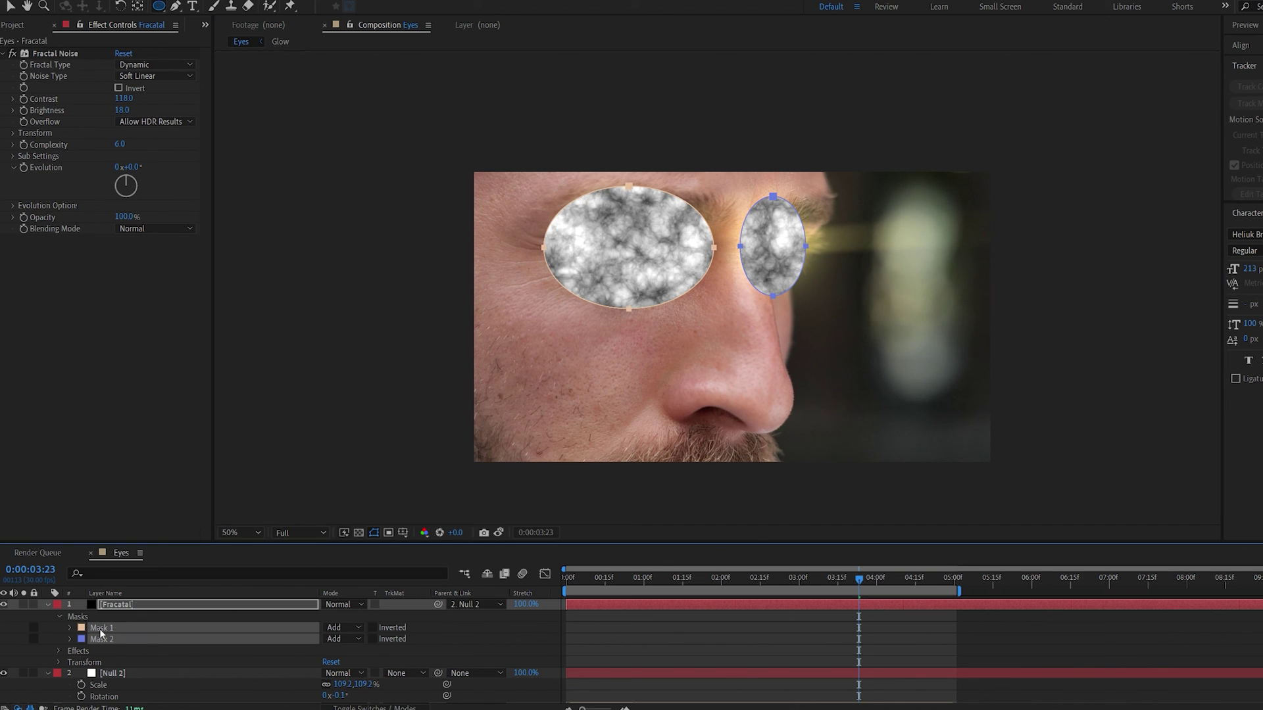
key(f)
drag(346, 649, 421, 649)
key(F2)
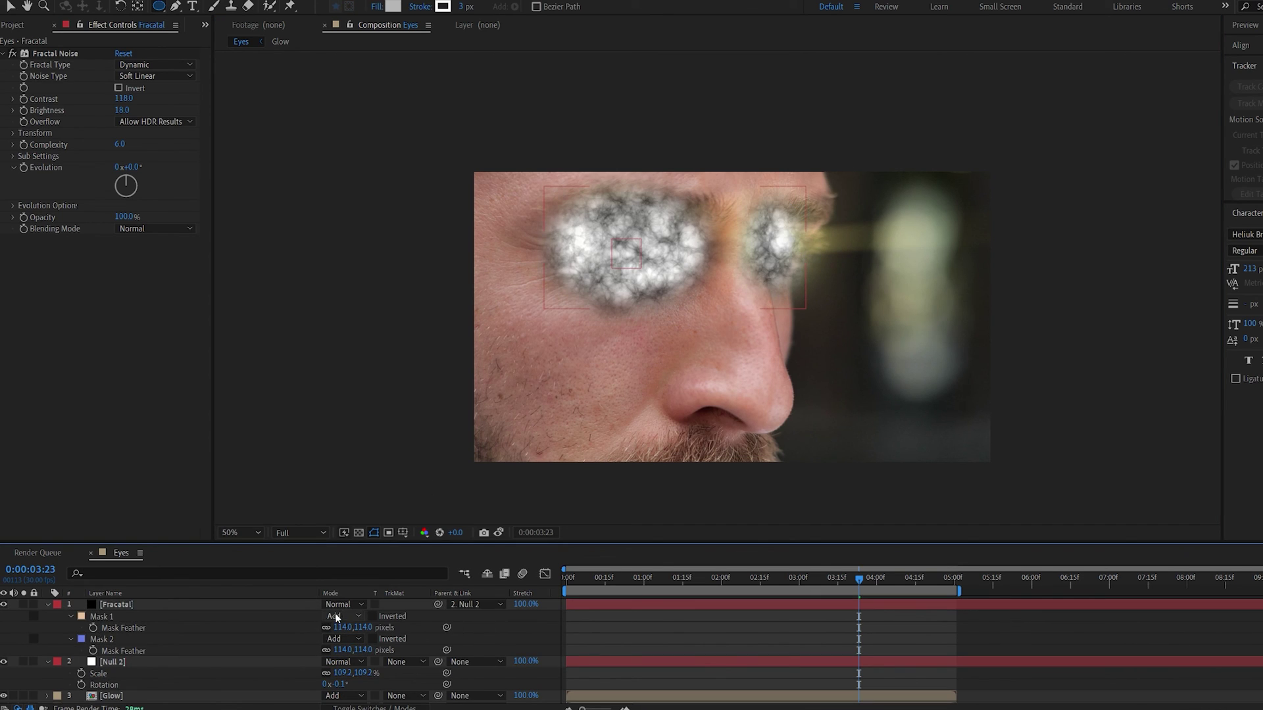
Blend the noise solid with Color Burn and place it beneath both Glow layers
click(339, 604)
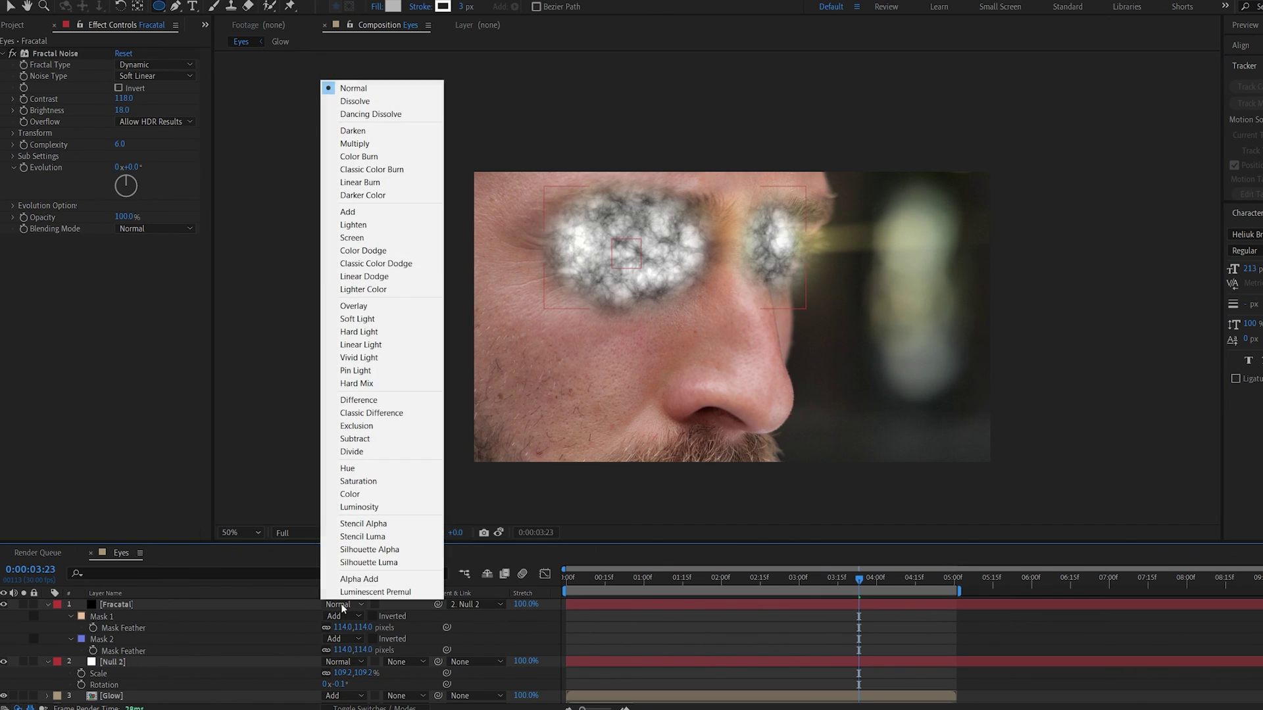
click(348, 156)
click(47, 604)
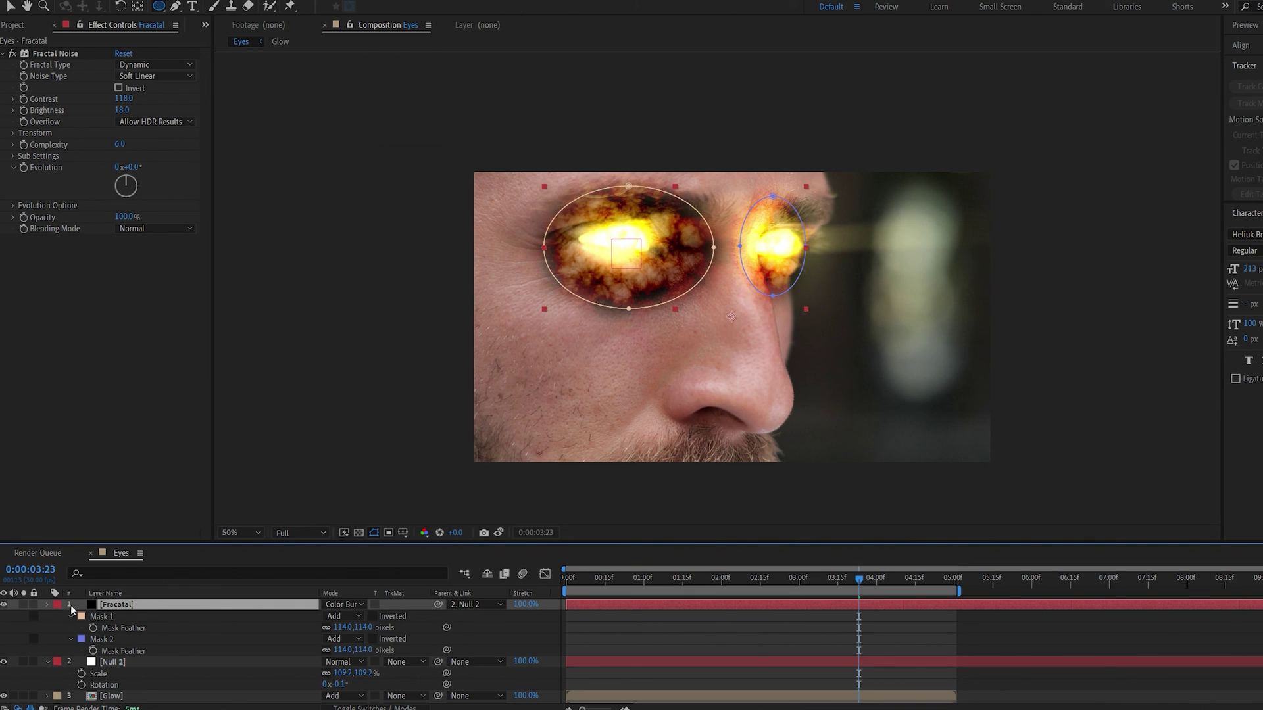
drag(70, 605, 255, 681)
Set the noise solid's opacity to 50%
key(t)
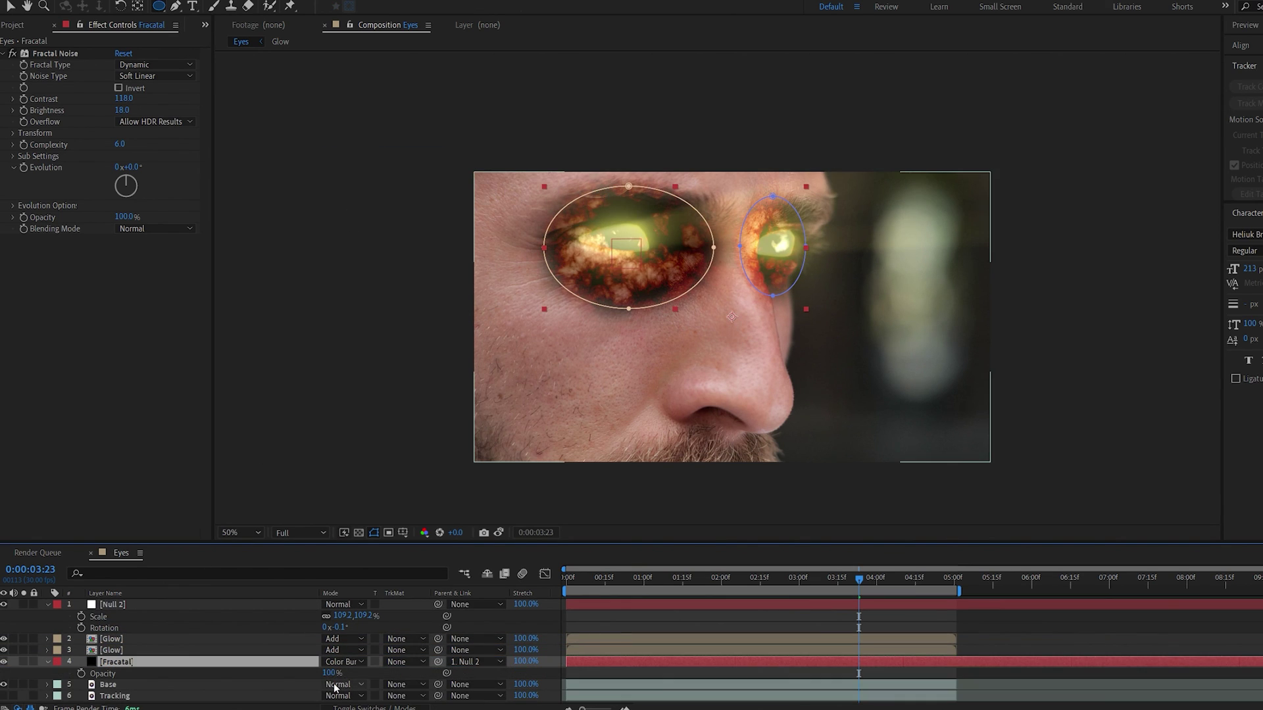
click(332, 673)
text(28)
key(Return)
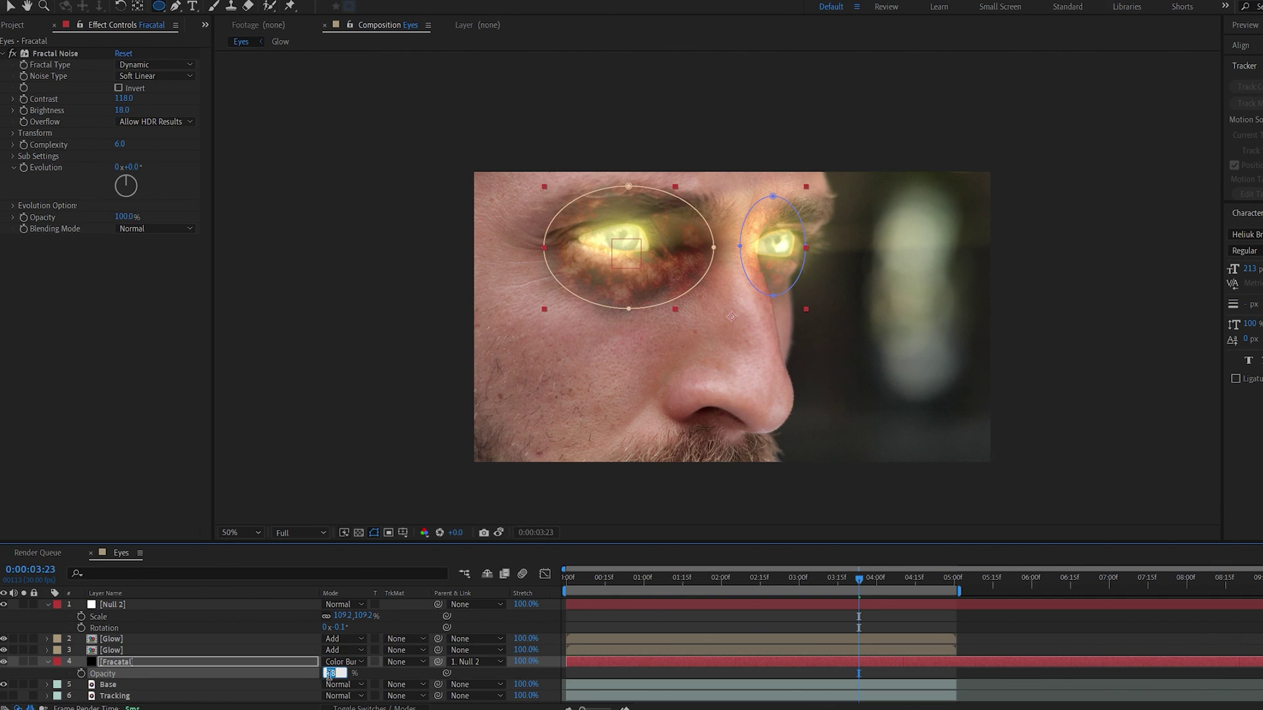
Set the noise solid's mask feather to 196 pixels and start keyframing its opacity at 0:00:00:18
key(f)
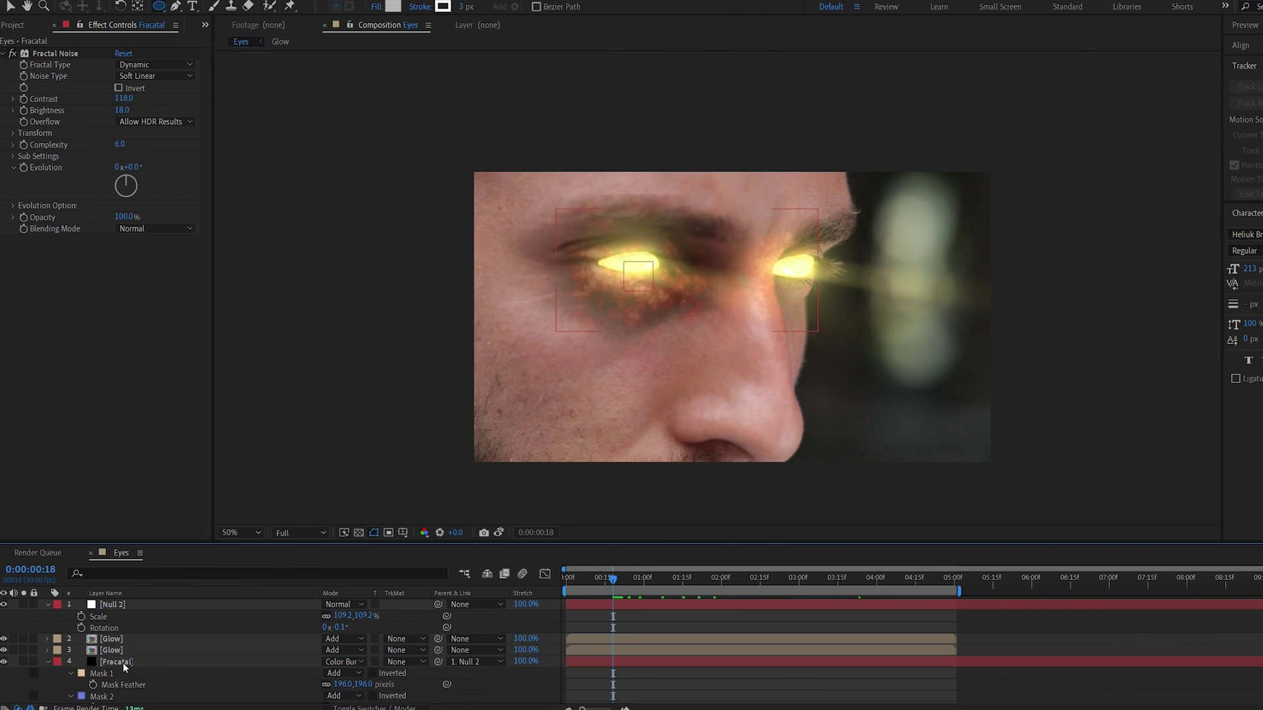
click(80, 673)
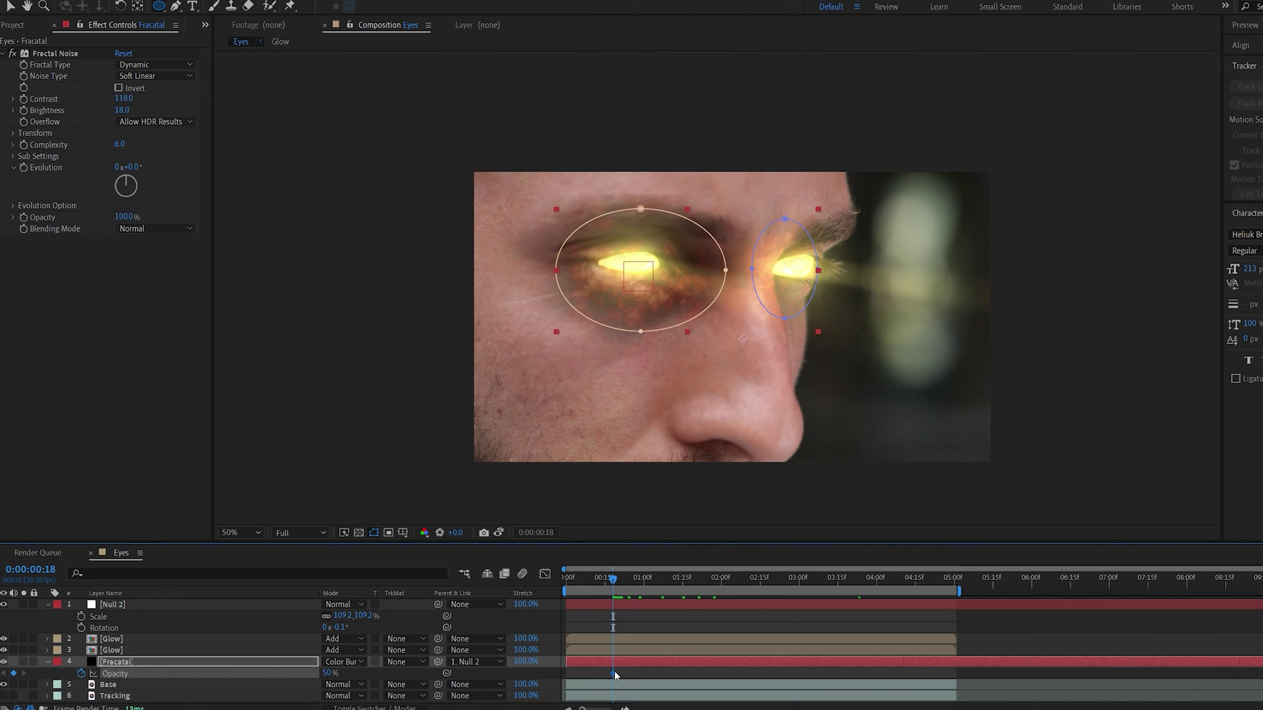